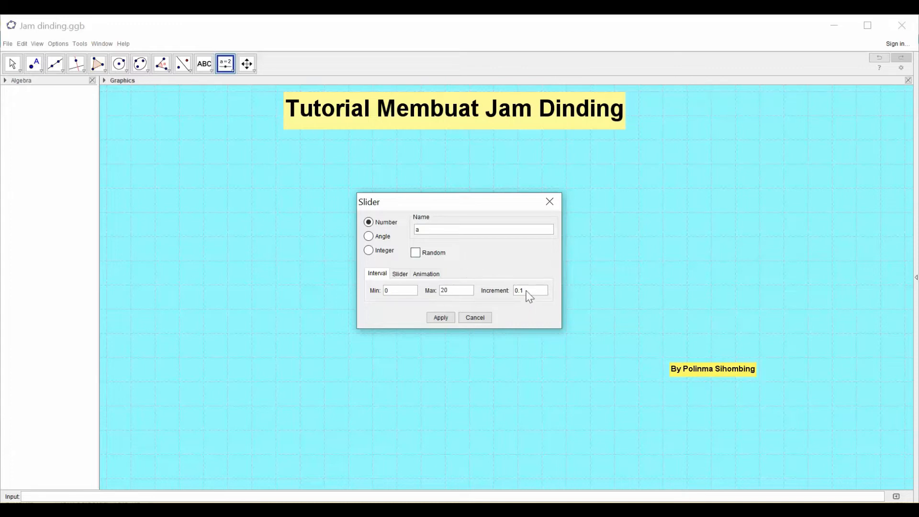
- Create the number slider a with a range of 0 to 20 and an increment of 0.1
click(440, 317)
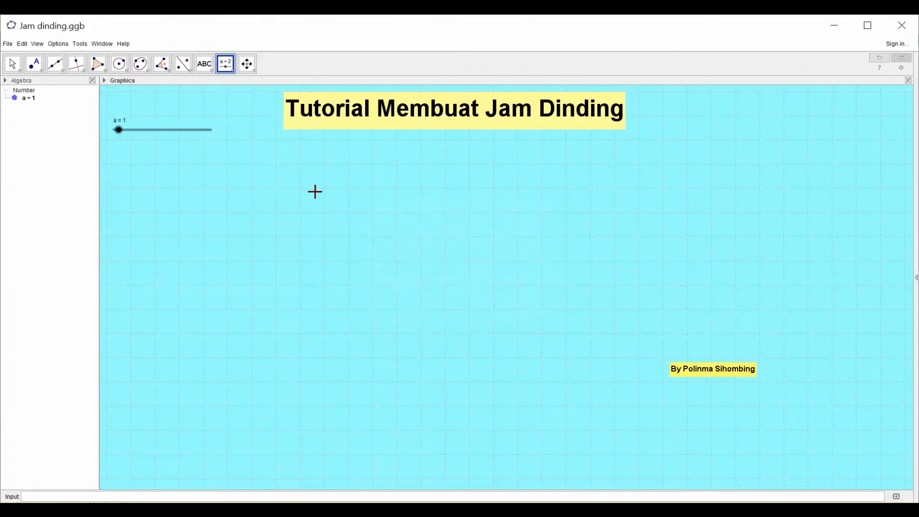
- Place an angle slider named α below slider a, with a 6° increment
click(234, 70)
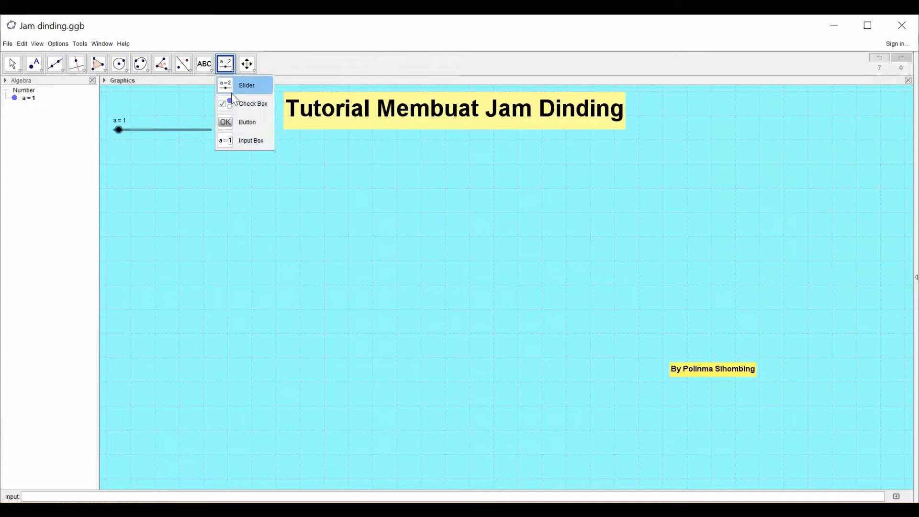
click(228, 88)
click(120, 146)
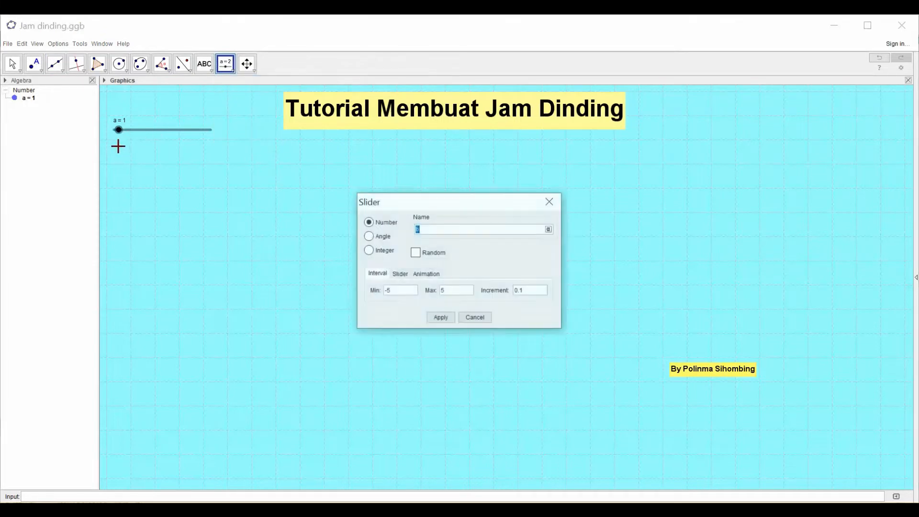
click(367, 235)
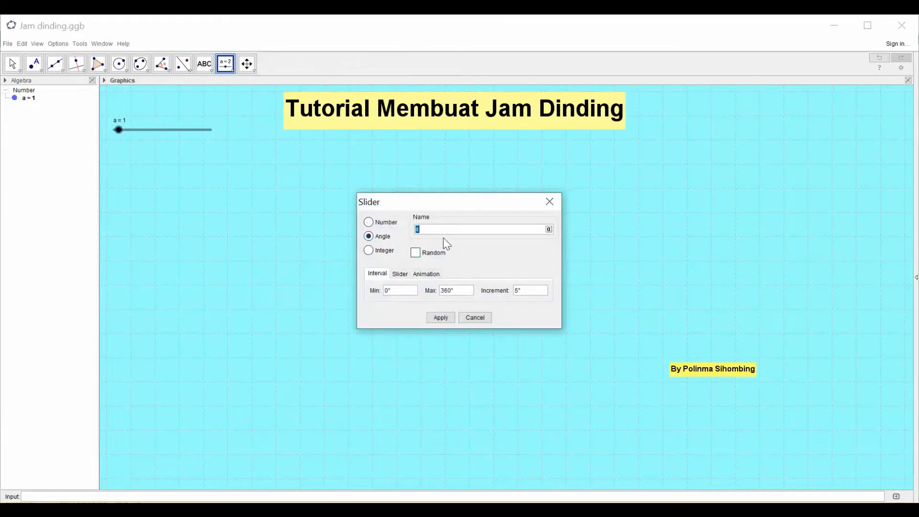
click(548, 229)
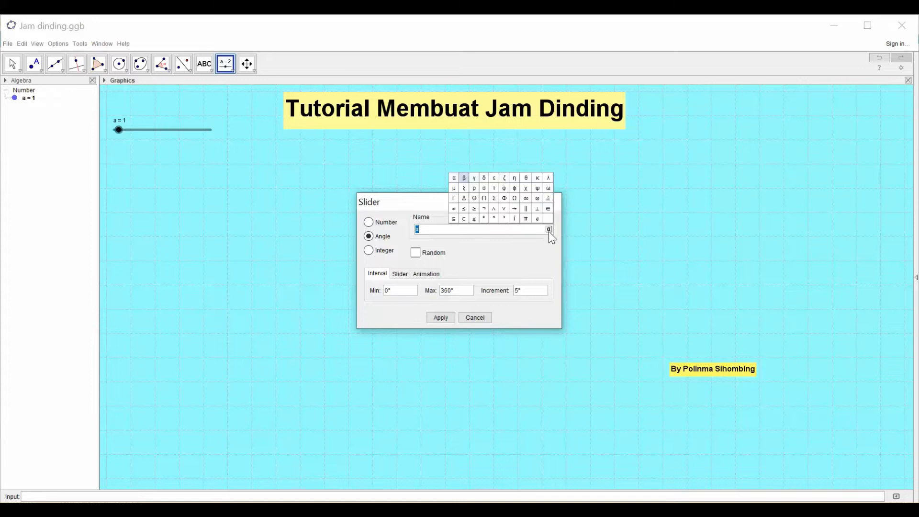
click(436, 228)
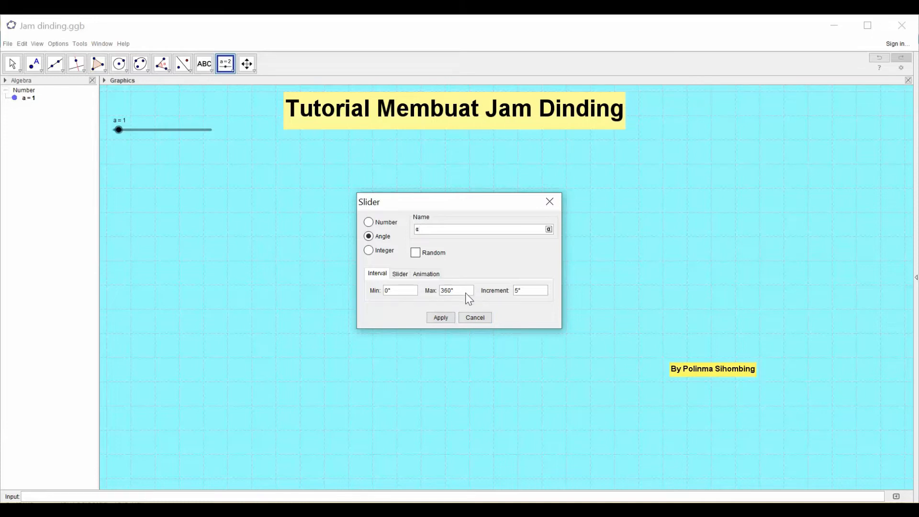
click(519, 291)
key(BackSpace)
text(6)
- Set slider α's animation speed to a with Increasing repeat, and create the slider
click(425, 274)
drag(405, 290, 389, 292)
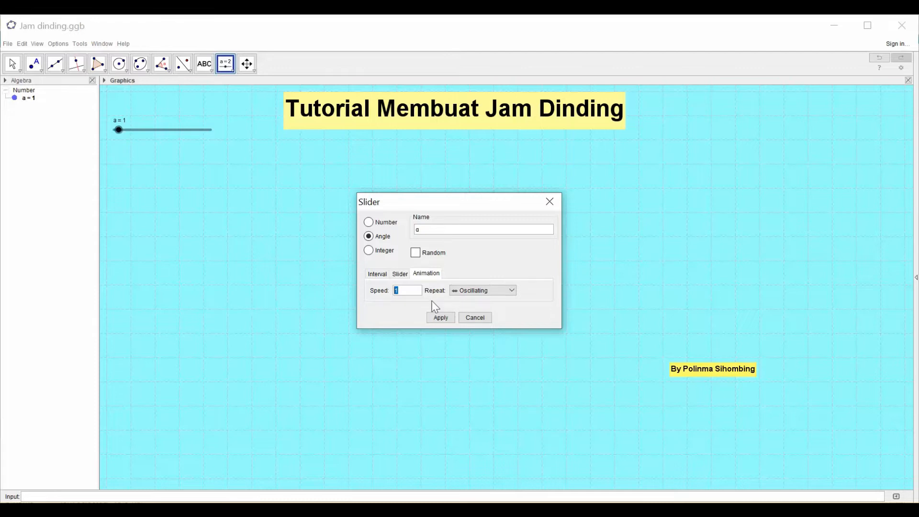
text(a)
click(511, 290)
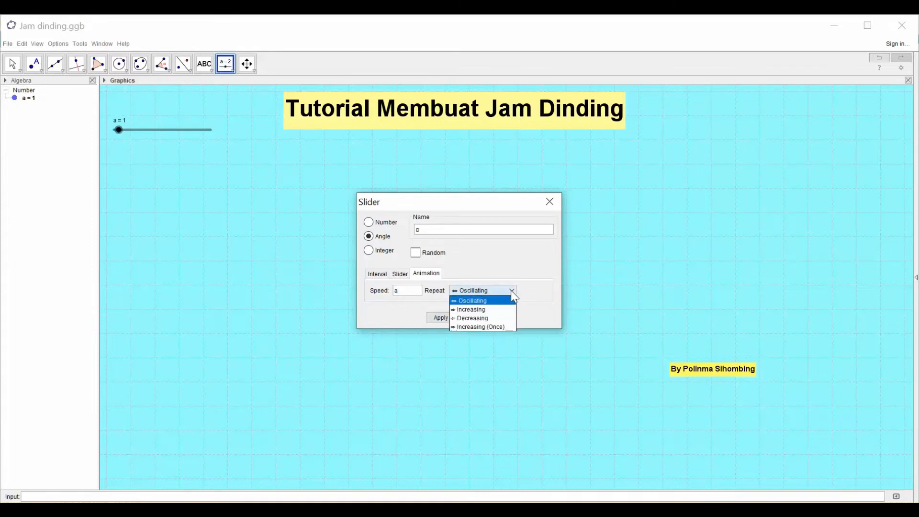
click(497, 309)
click(440, 318)
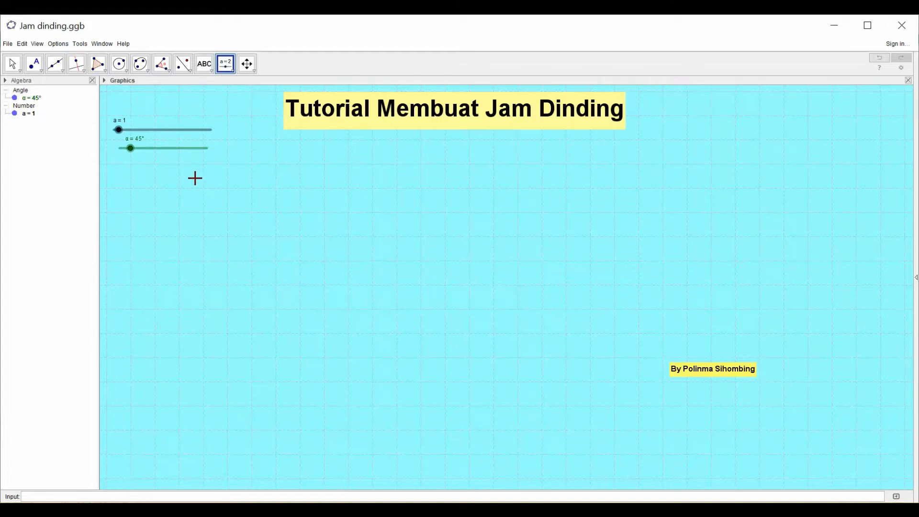
- Place an angle slider named β below slider α and define its increment
click(231, 69)
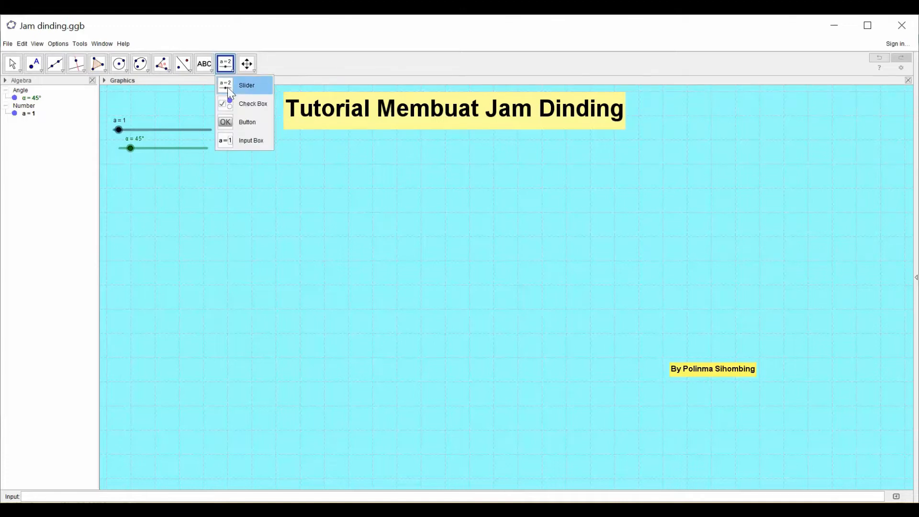
click(229, 90)
click(121, 165)
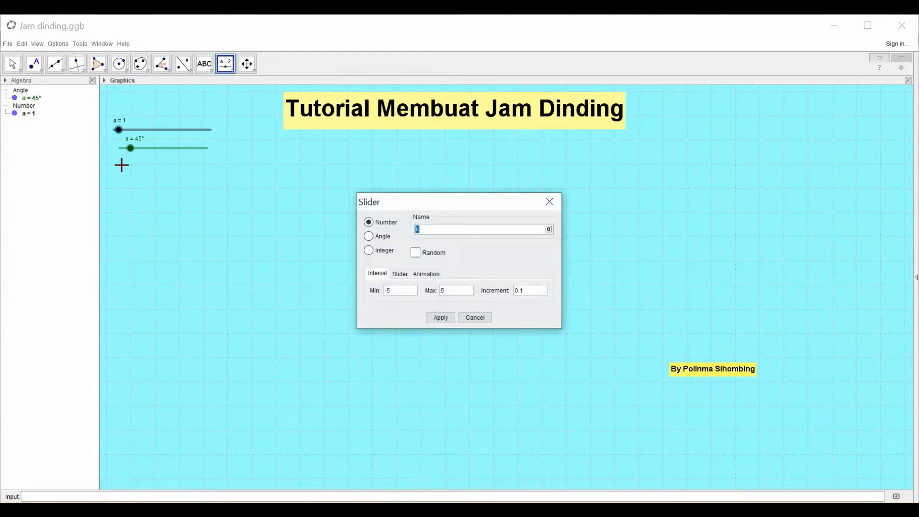
click(368, 235)
click(429, 229)
click(517, 290)
- Set slider β's animation speed to a/60 with Increasing repeat, and create the slider
click(435, 274)
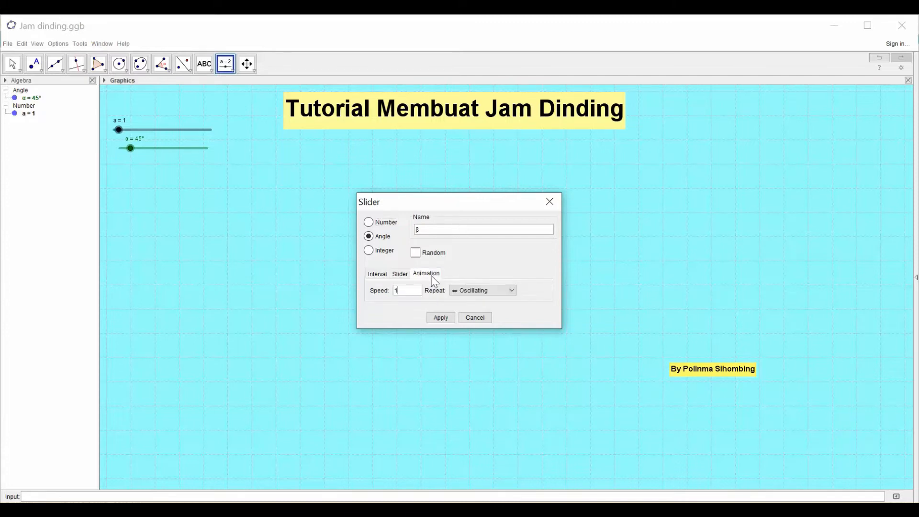
double_click(400, 291)
text(a/60)
click(510, 290)
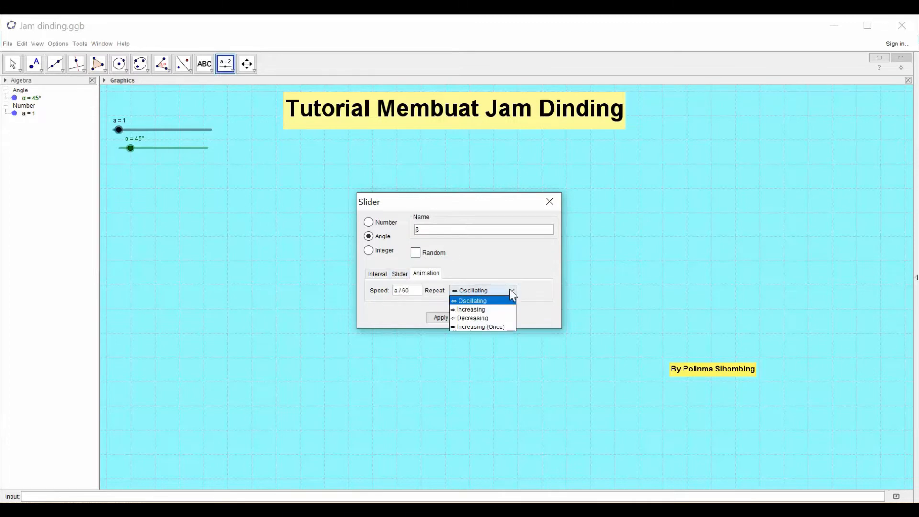
click(489, 309)
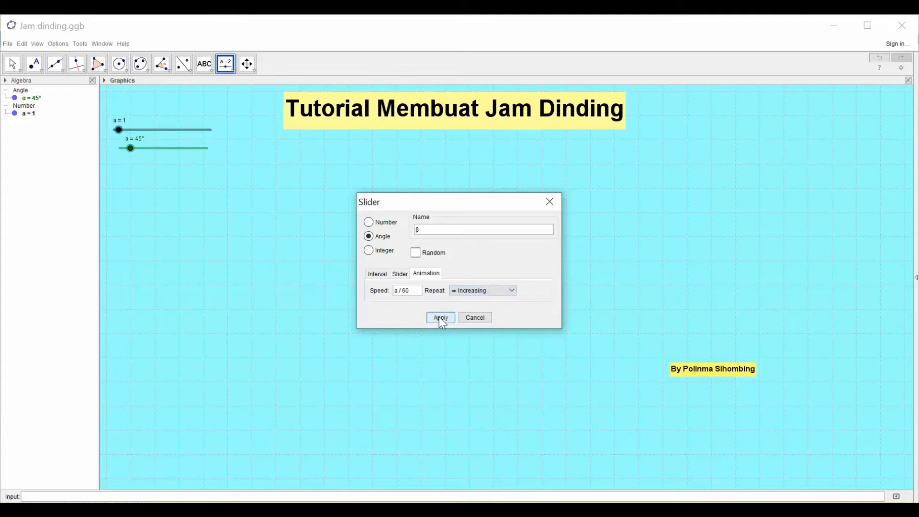
click(441, 318)
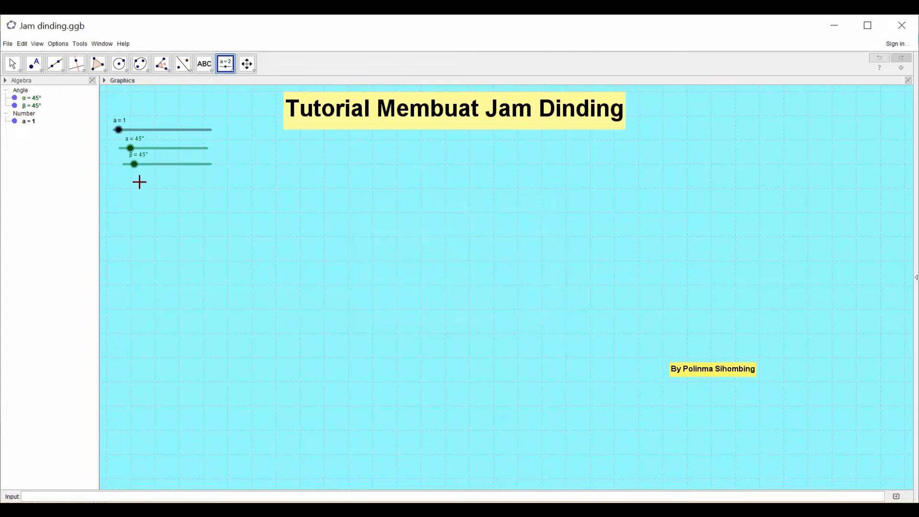
- Place an angle slider named γ below slider β, with a 0.1° increment
click(233, 71)
click(228, 82)
click(129, 178)
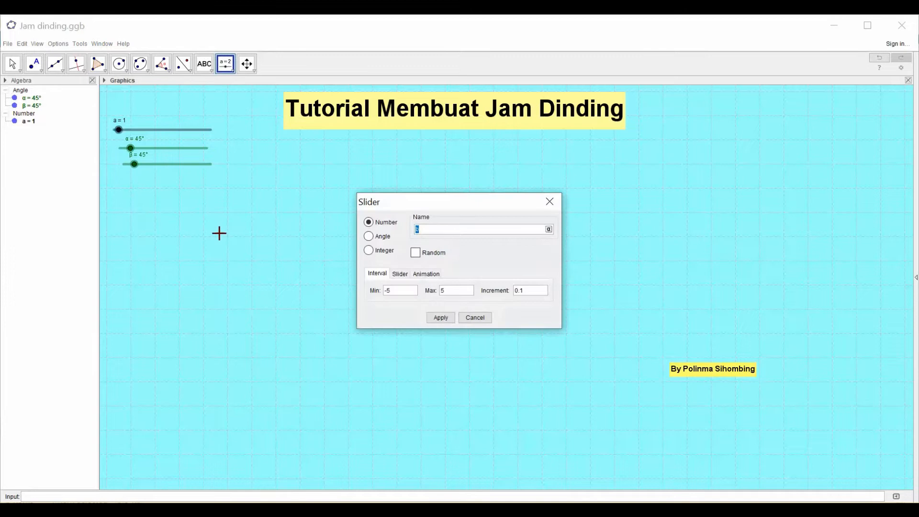
click(368, 236)
click(496, 229)
click(521, 289)
key(BackSpace)
text(0.1)
- Define slider γ's animation speed with Increasing repeat, and create the slider
click(427, 275)
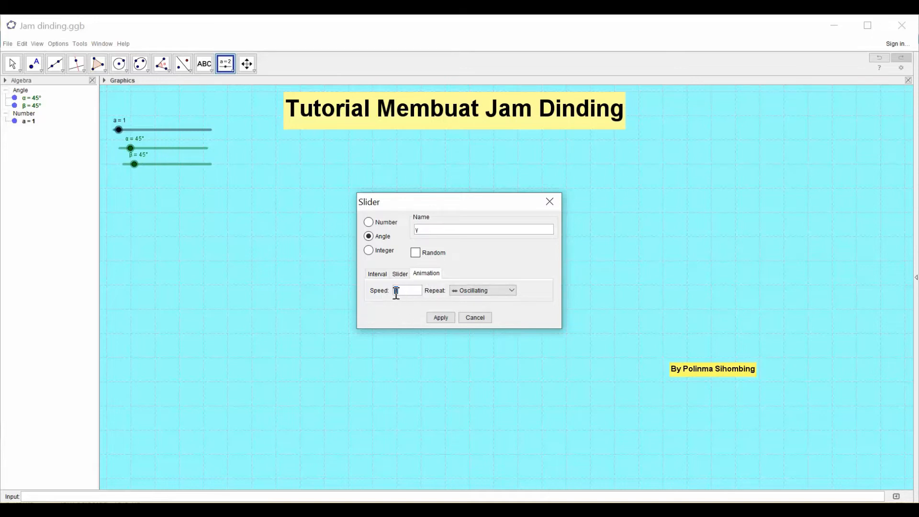
drag(407, 292, 391, 291)
click(512, 291)
click(498, 310)
click(441, 319)
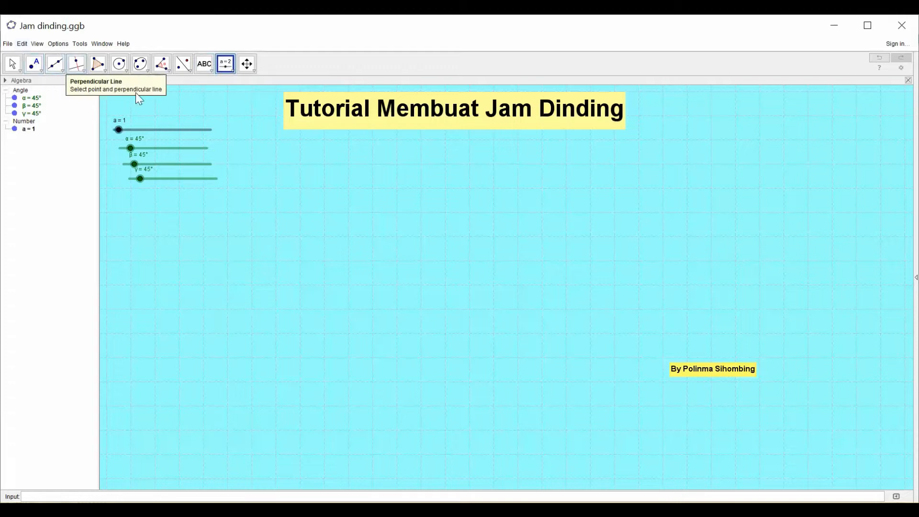
- Show the coordinate axes and draw a circle centred at the origin with radius 5.2
right_click(287, 212)
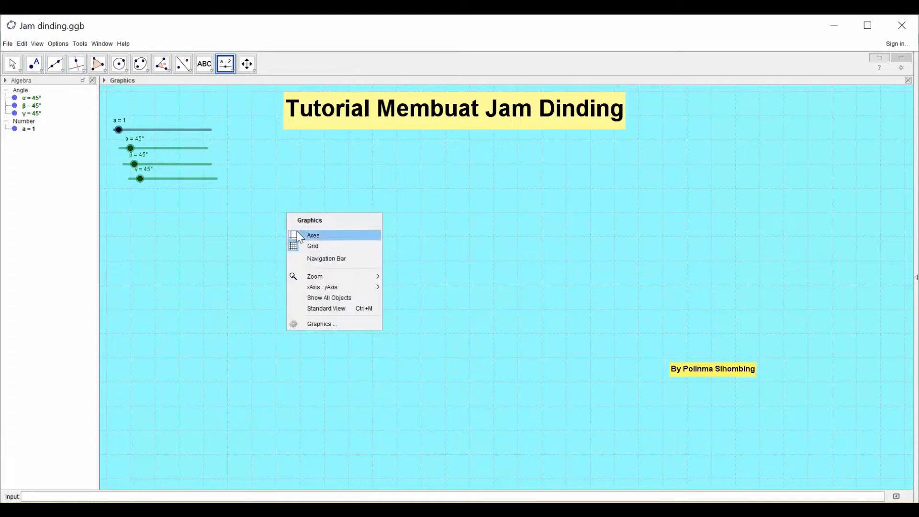
click(313, 235)
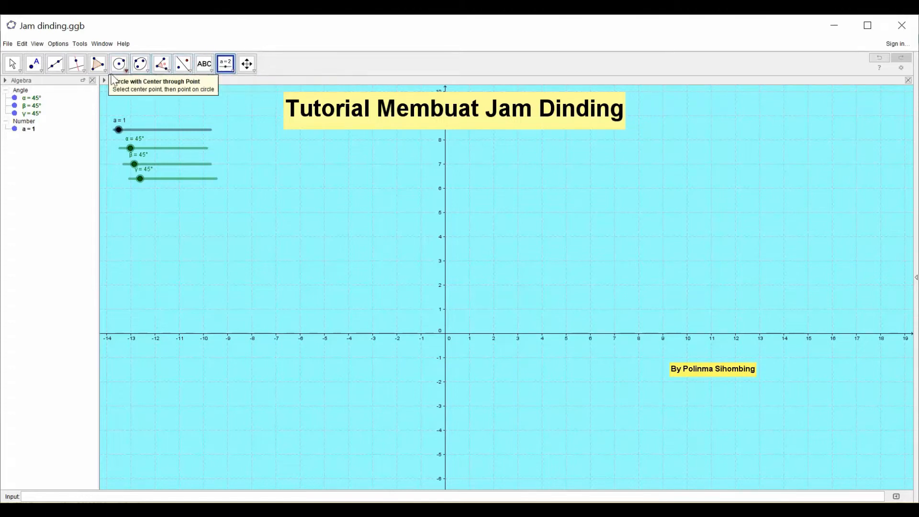
click(126, 71)
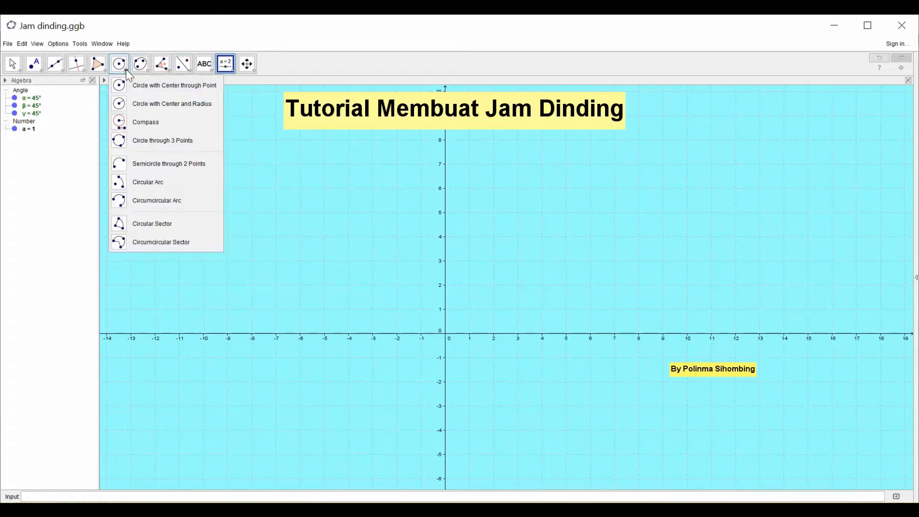
click(122, 104)
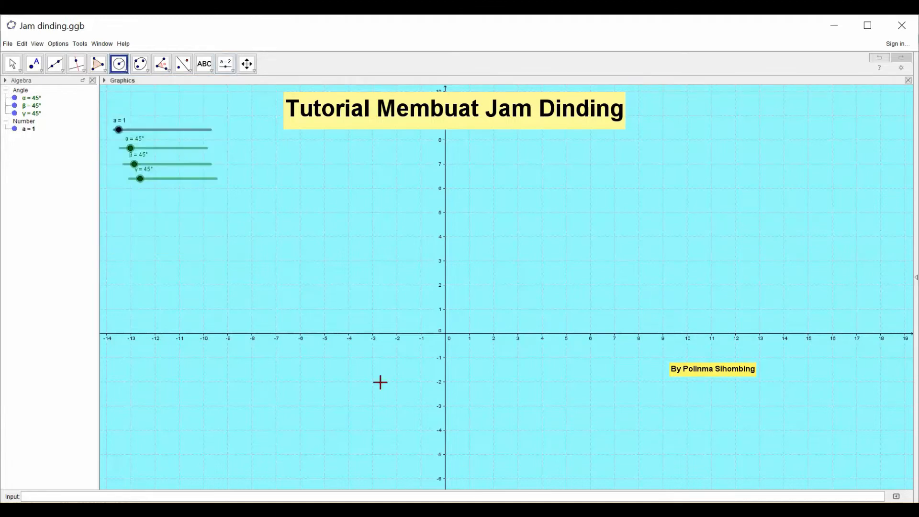
click(444, 333)
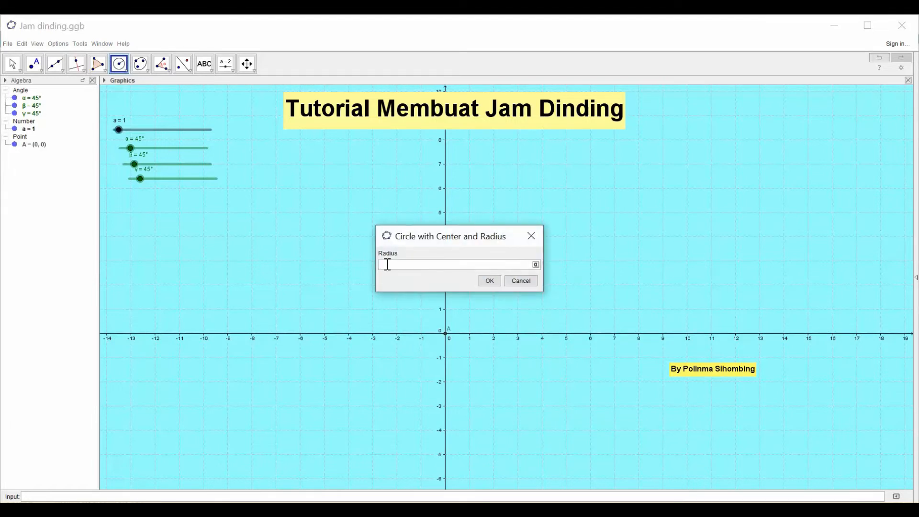
text(5.2)
click(491, 283)
click(490, 282)
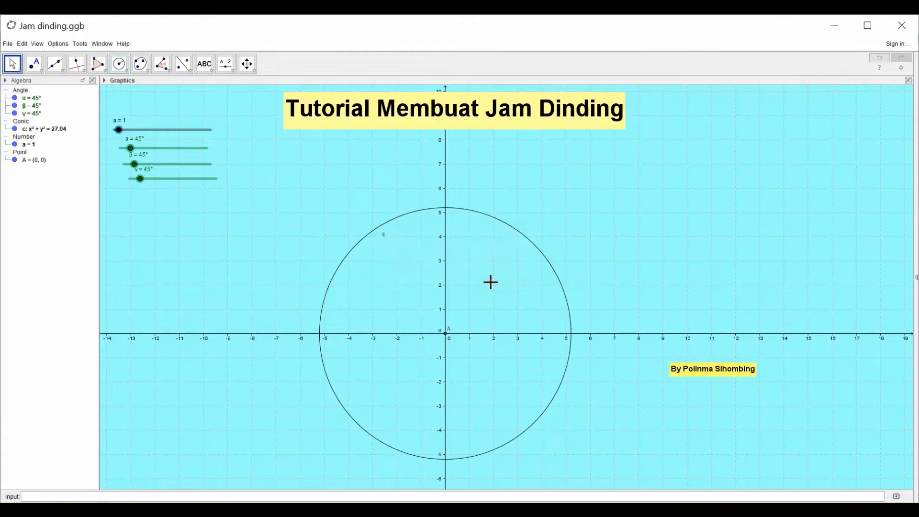
- Colour the radius 5.2 circle red (#CC0000) and set its line thickness to 9
right_click(411, 211)
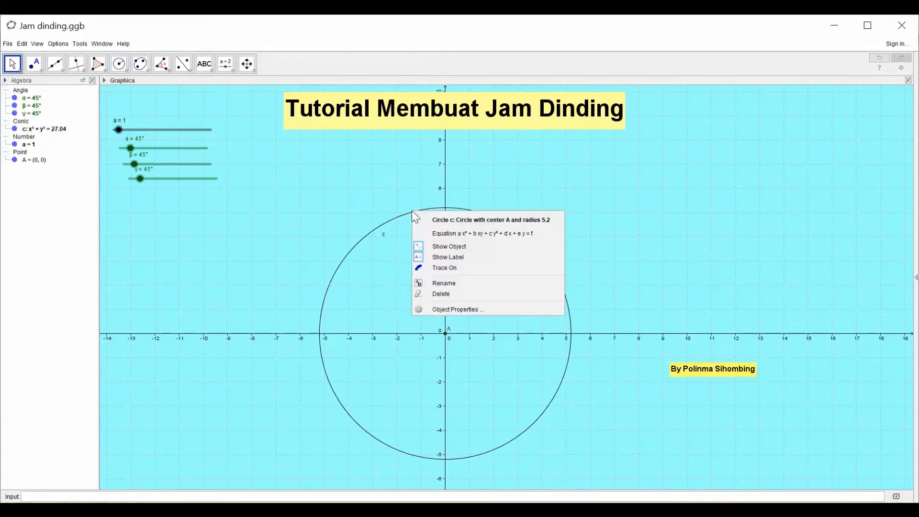
click(463, 309)
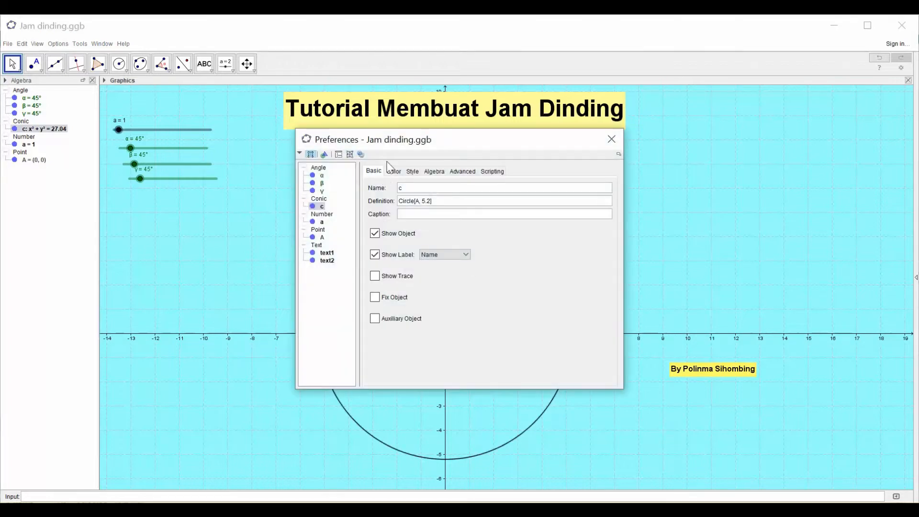
click(395, 172)
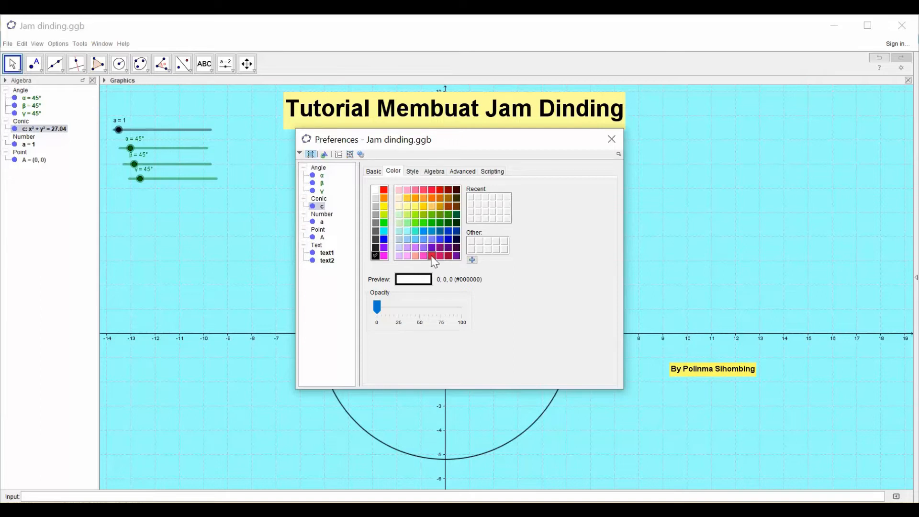
click(440, 189)
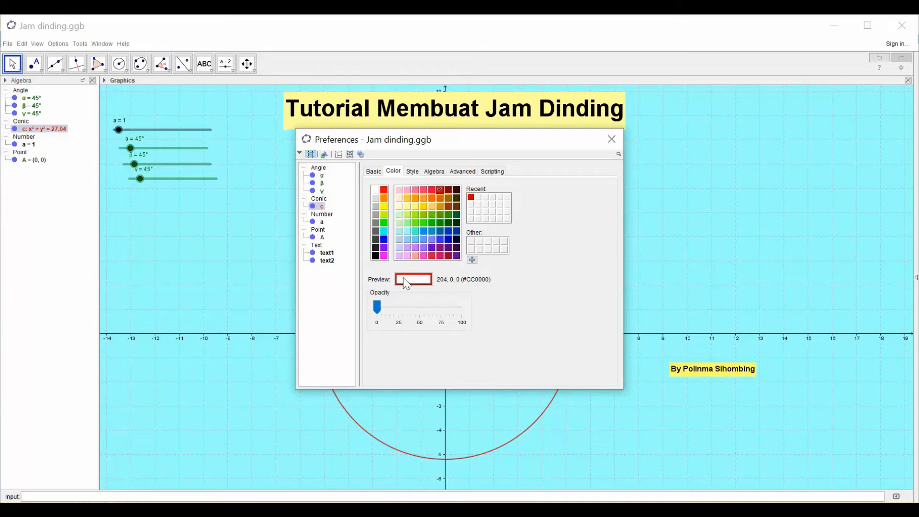
click(411, 175)
click(383, 201)
drag(386, 205, 434, 215)
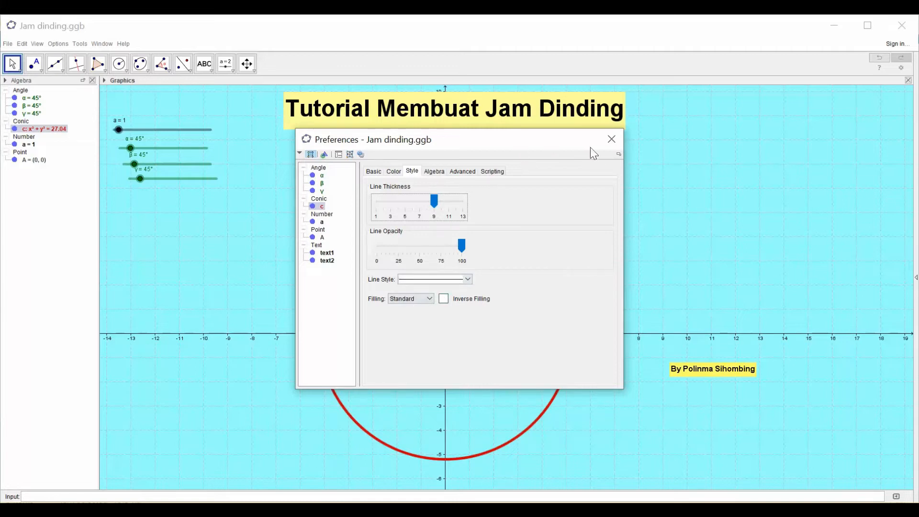
click(610, 139)
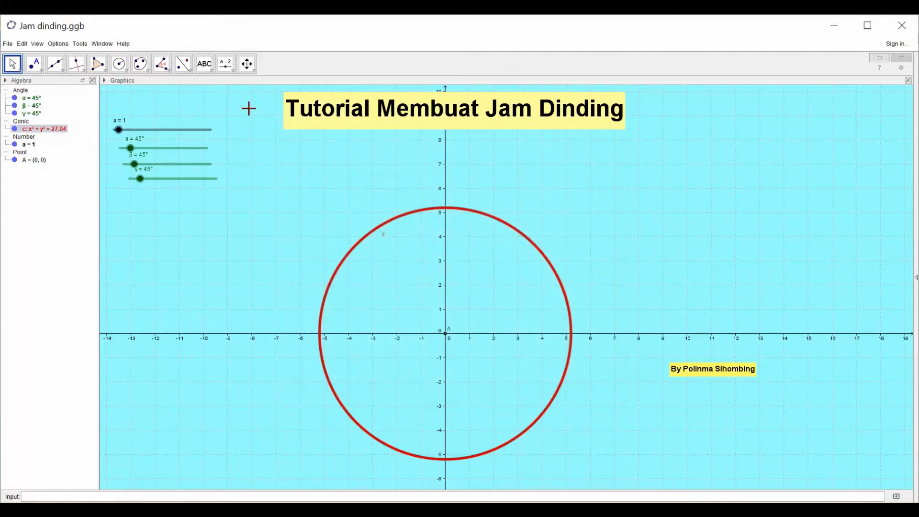
- Draw a second circle centred at point A with radius 5
click(125, 70)
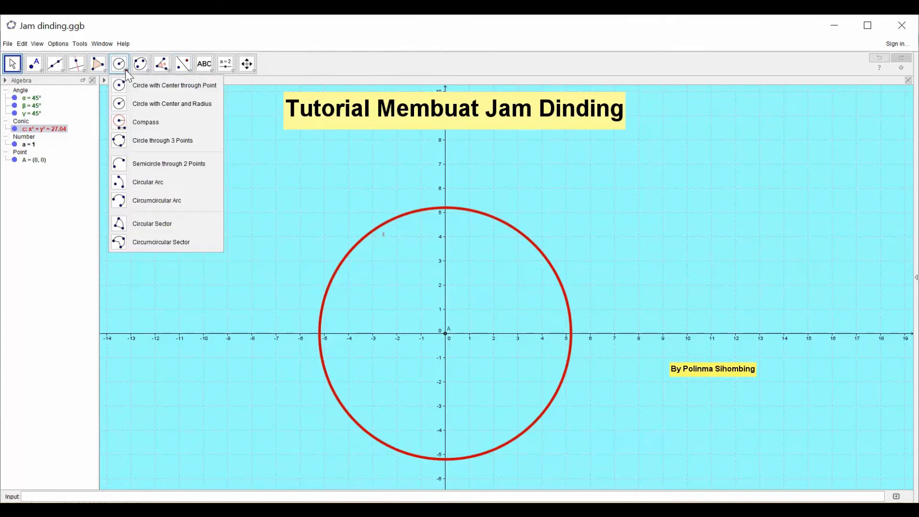
click(125, 108)
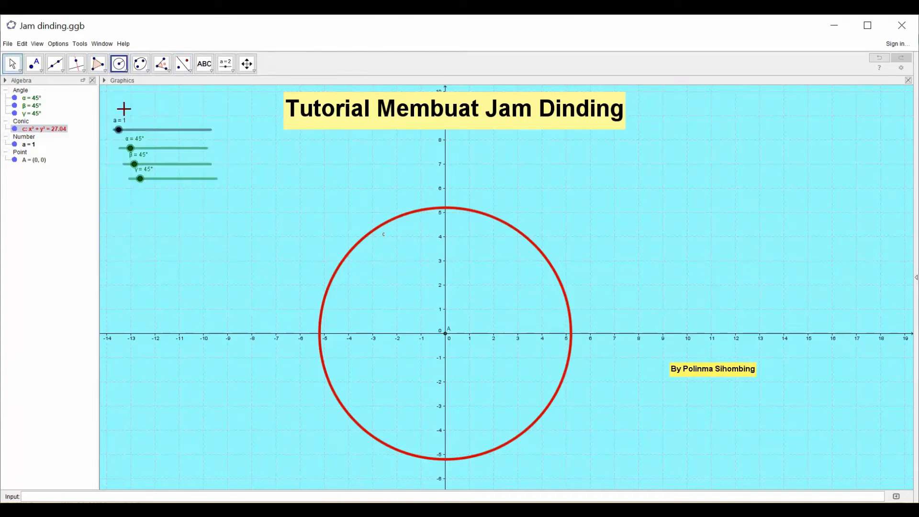
click(446, 336)
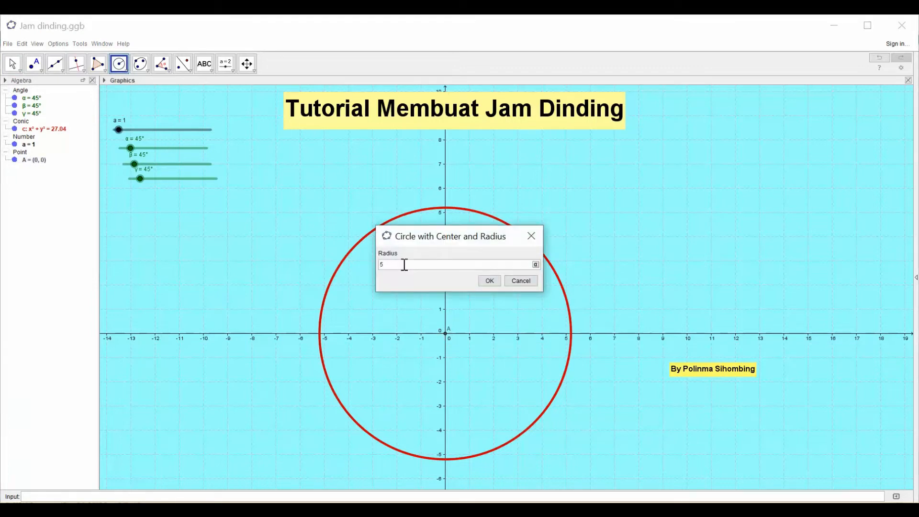
click(490, 281)
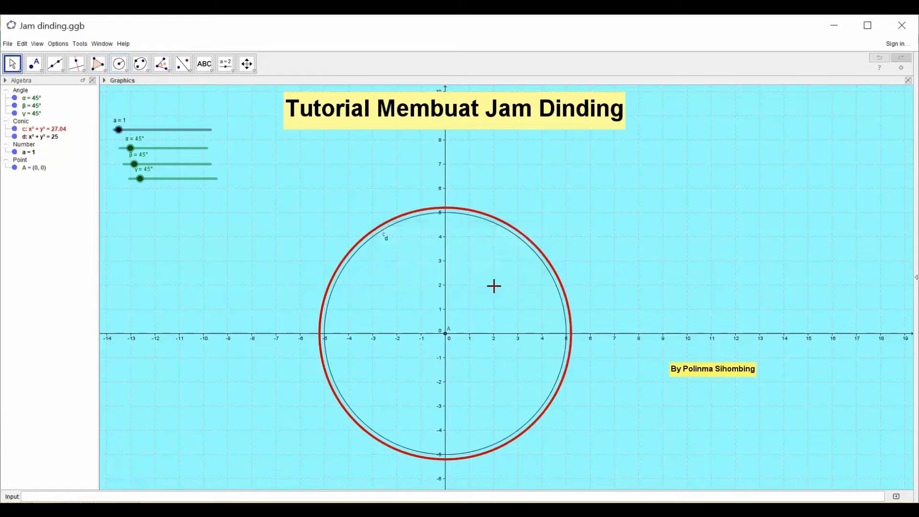
- Colour the radius 5 circle red (#CC0000) and set its line thickness to 7
right_click(409, 220)
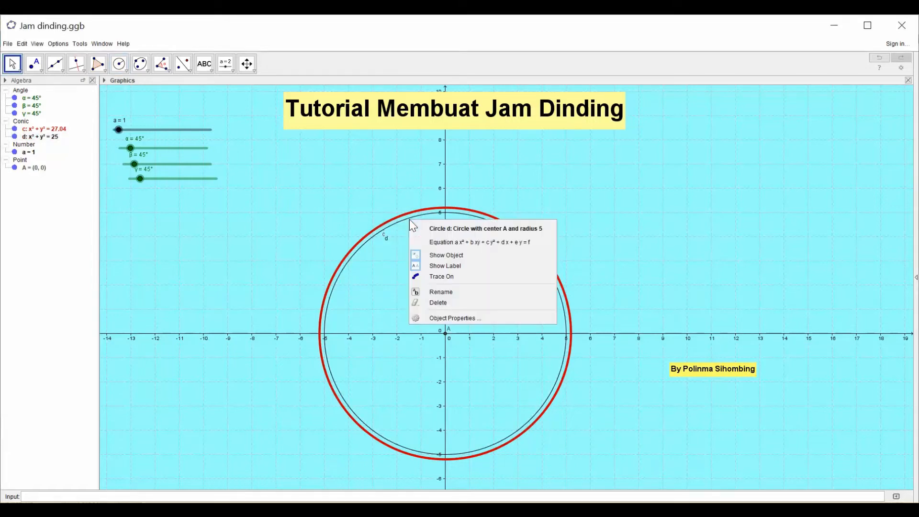
click(440, 318)
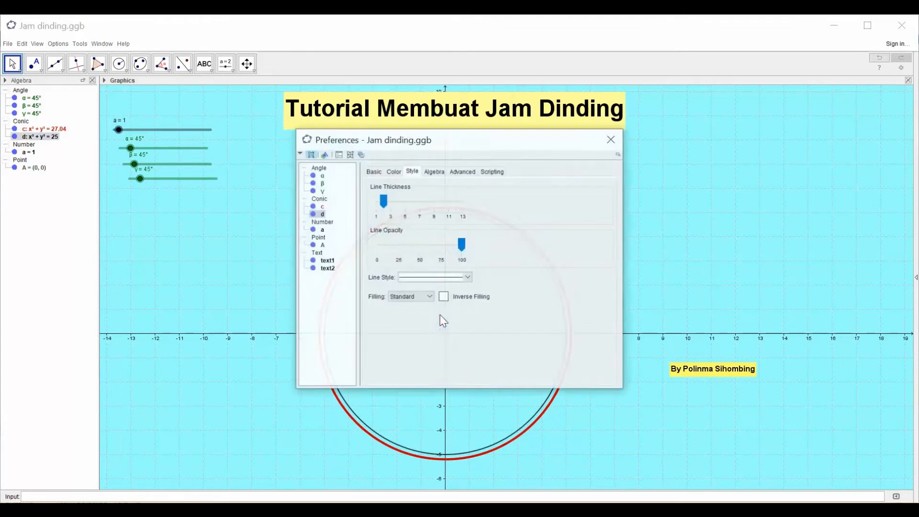
click(394, 172)
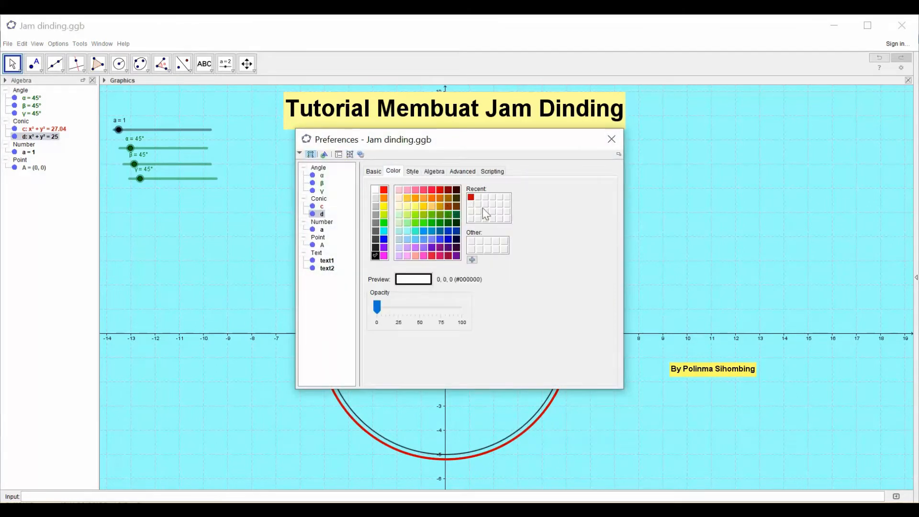
click(472, 197)
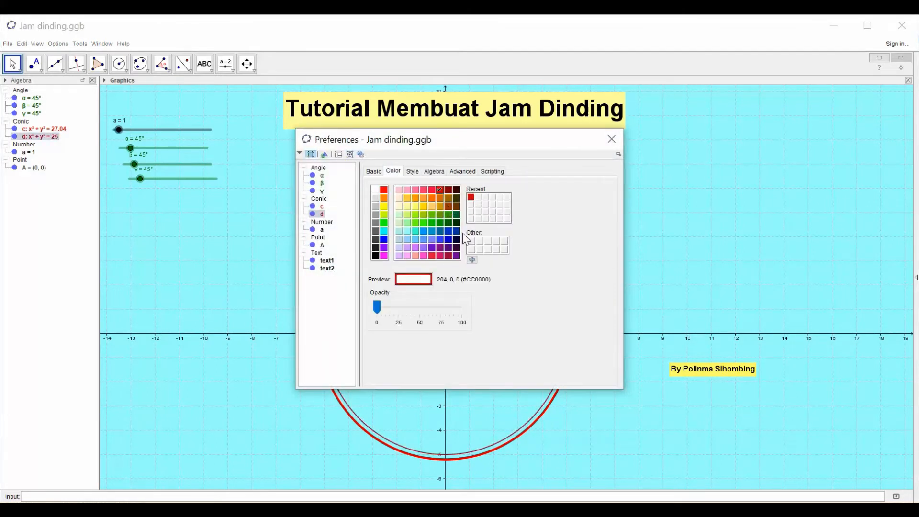
click(412, 172)
drag(382, 209, 420, 214)
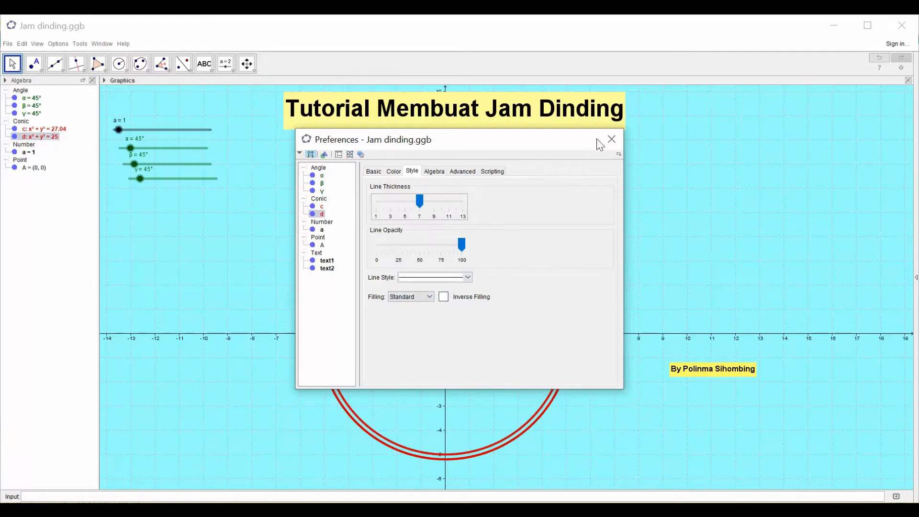
click(611, 140)
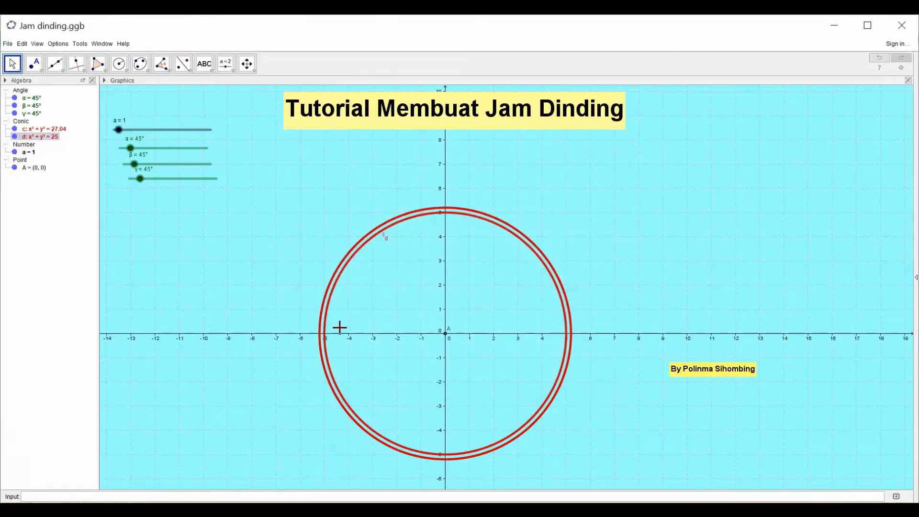
- Draw a third circle centred at point A with radius 4
click(126, 72)
click(119, 107)
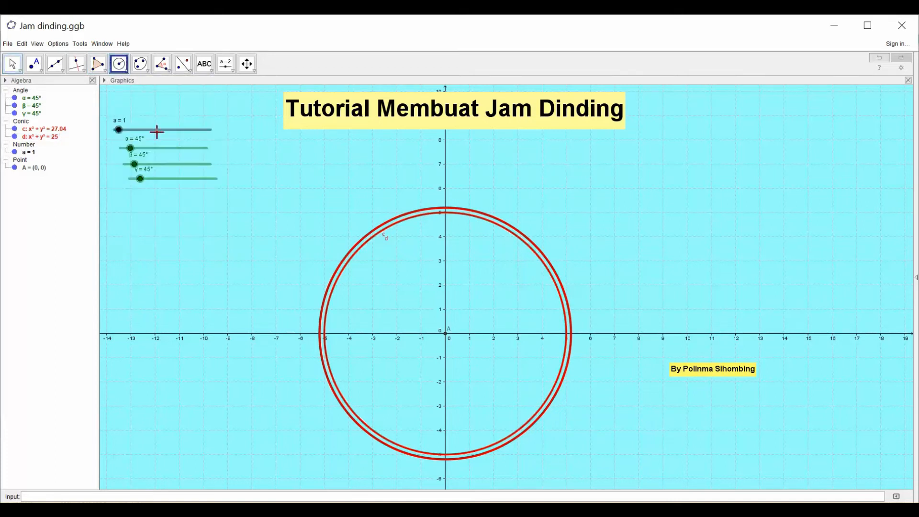
click(446, 332)
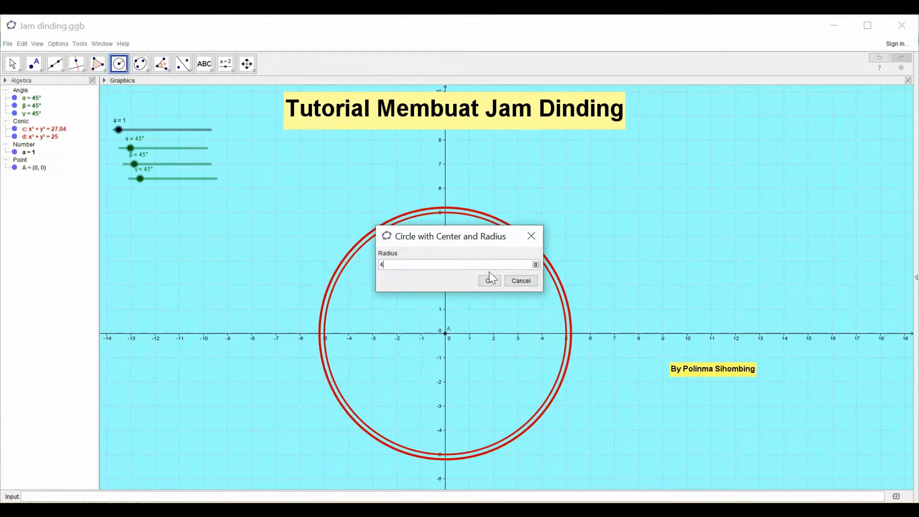
click(490, 283)
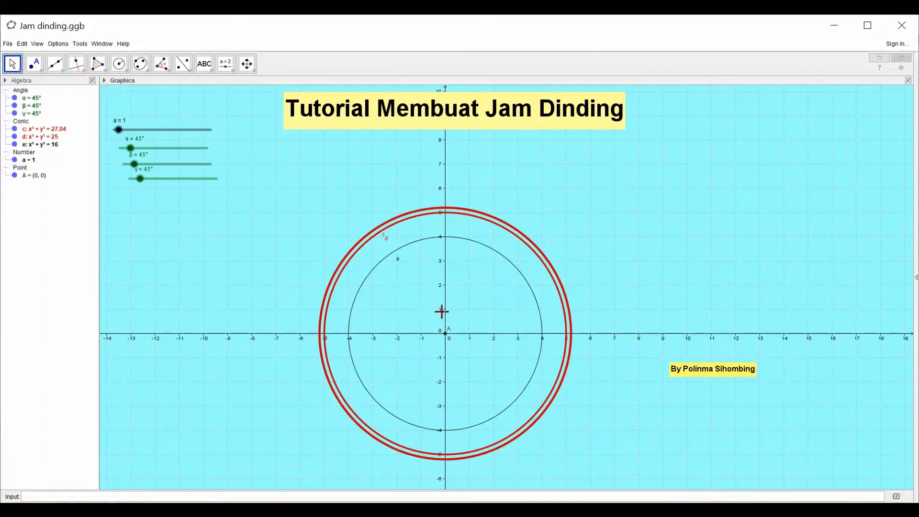
- Colour the radius 4 circle purple (#800080) and set its line thickness to 7
right_click(432, 242)
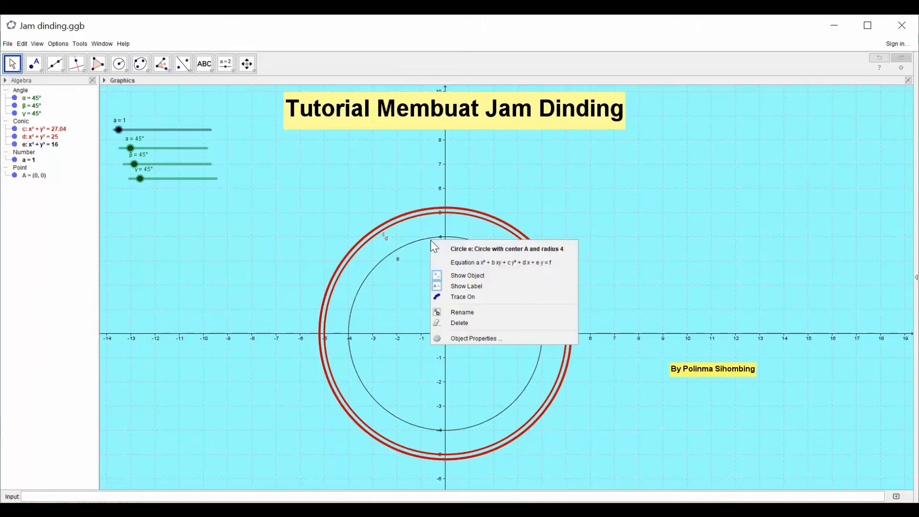
click(473, 336)
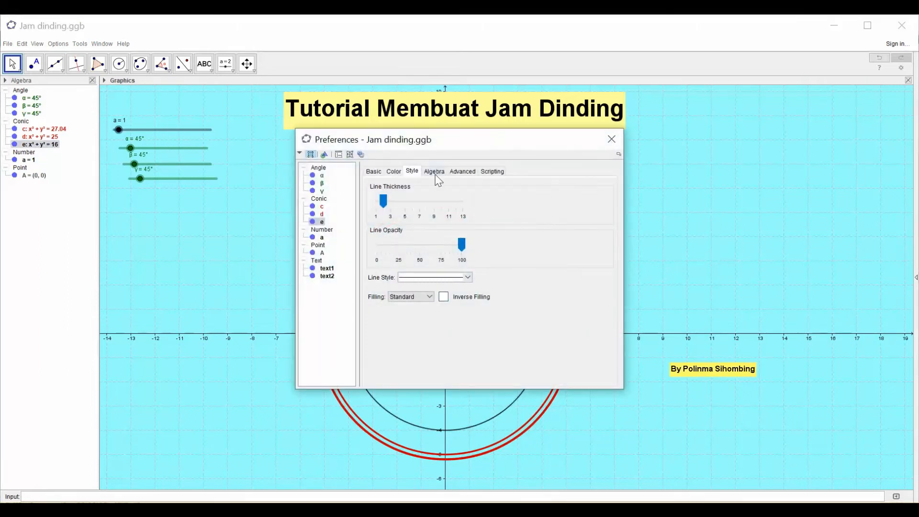
click(394, 172)
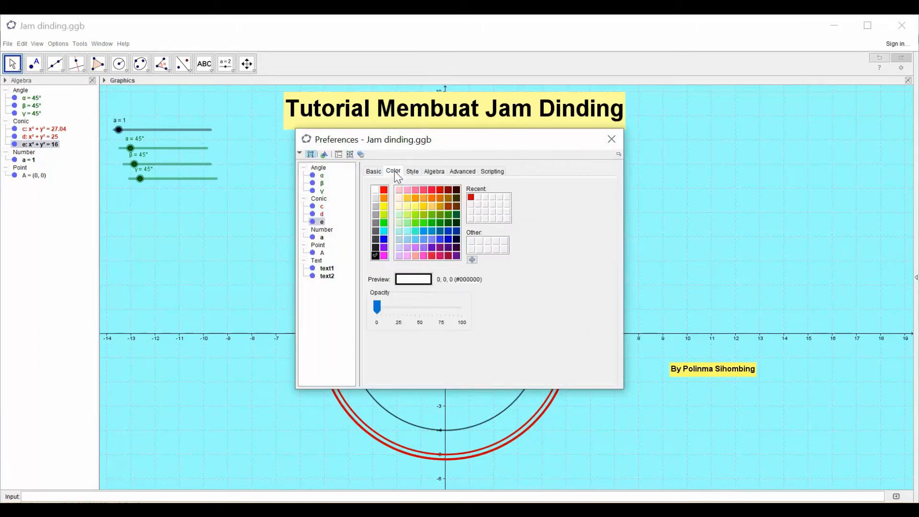
click(439, 248)
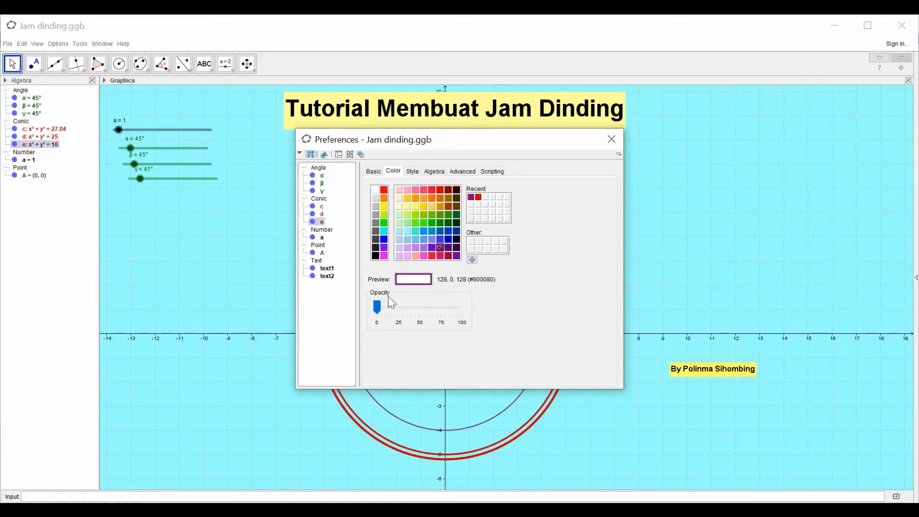
click(412, 173)
drag(385, 205, 423, 202)
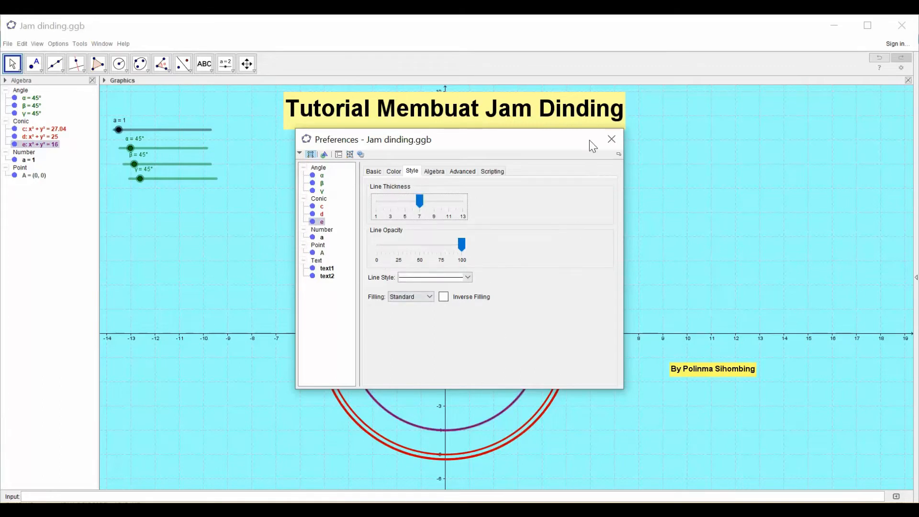
click(614, 144)
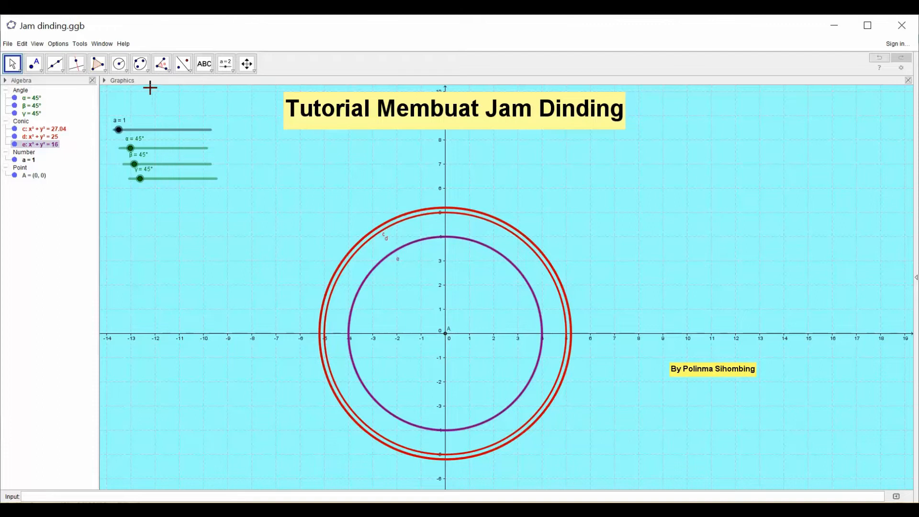
- Place a point at (0, 4), where the purple circle meets the positive y-axis
click(40, 71)
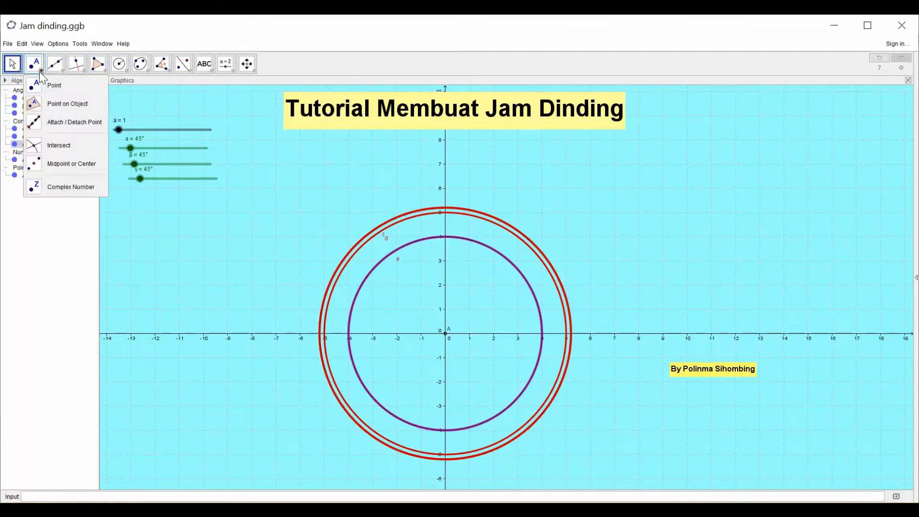
click(36, 89)
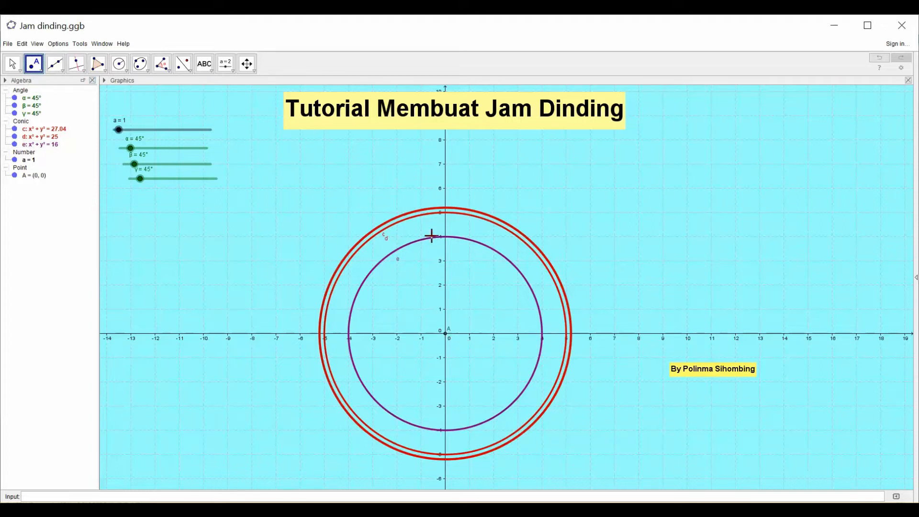
click(446, 236)
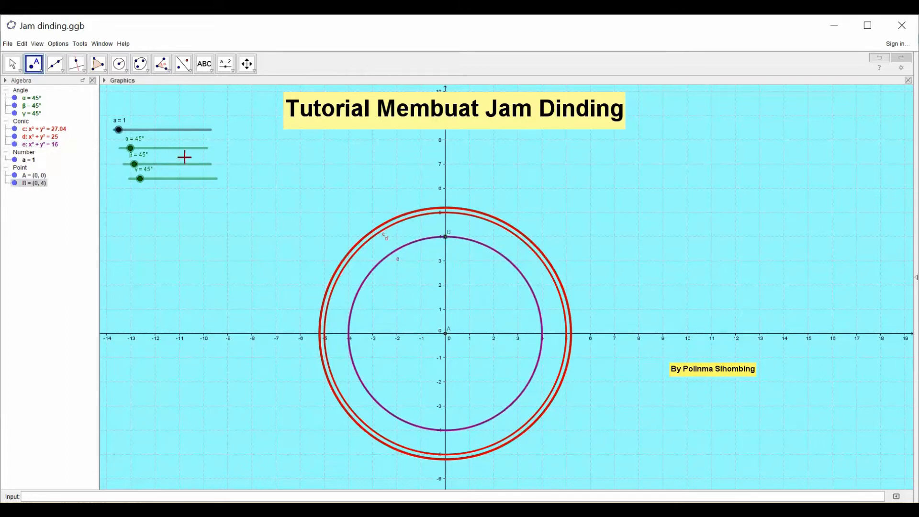
- Place a point on the y-axis at (0, 3.5), just below point B
click(29, 67)
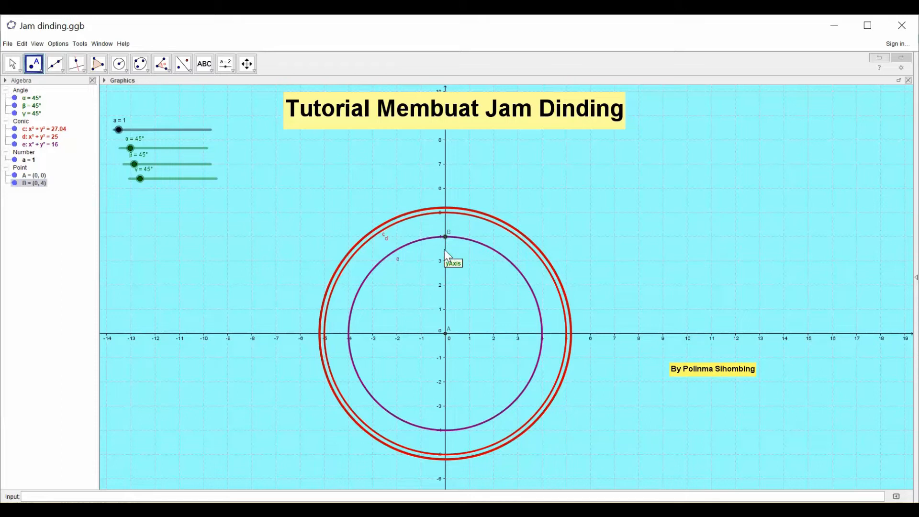
click(254, 72)
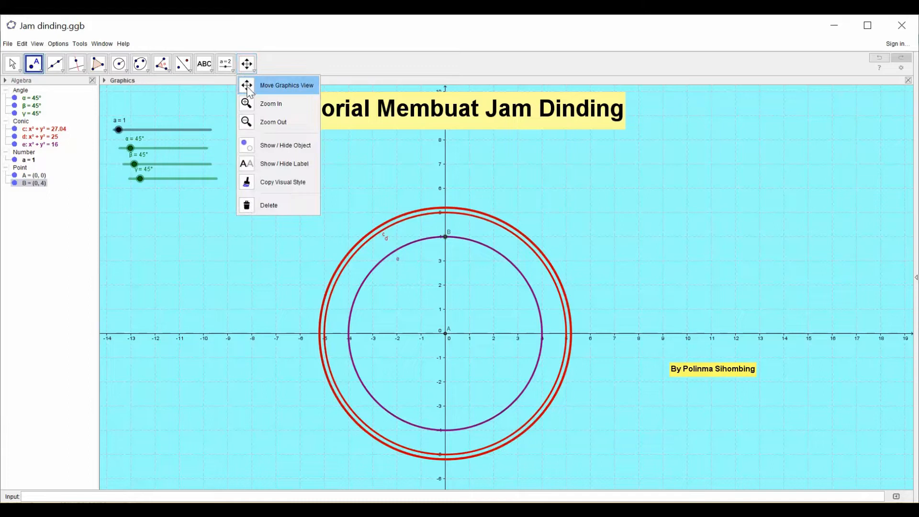
click(252, 104)
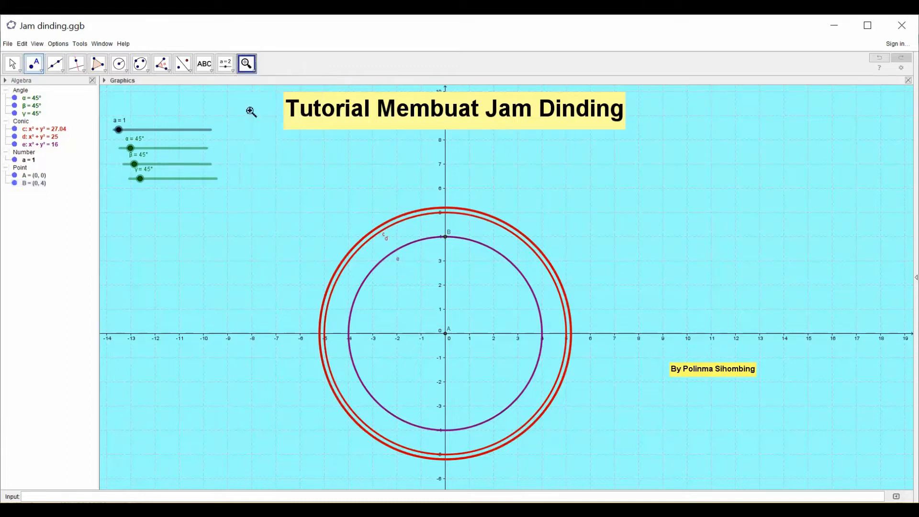
click(338, 187)
click(353, 184)
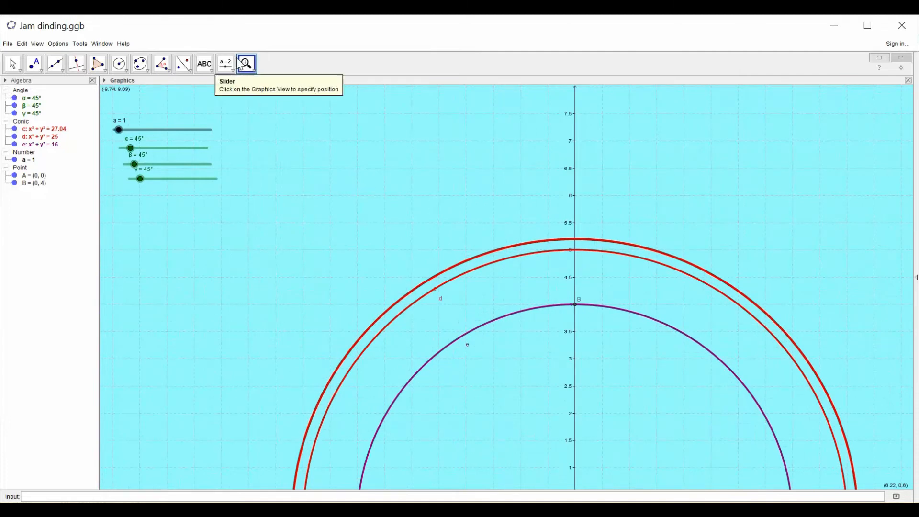
click(256, 71)
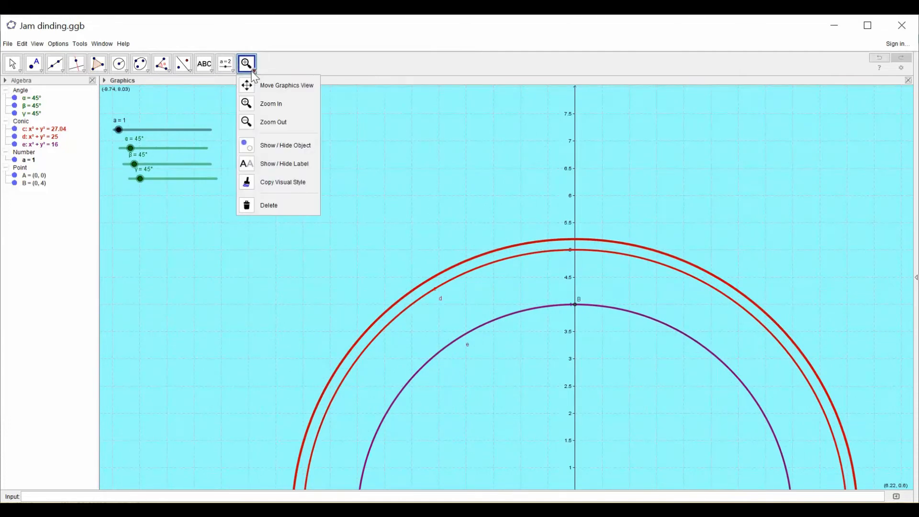
click(261, 84)
drag(467, 246, 414, 83)
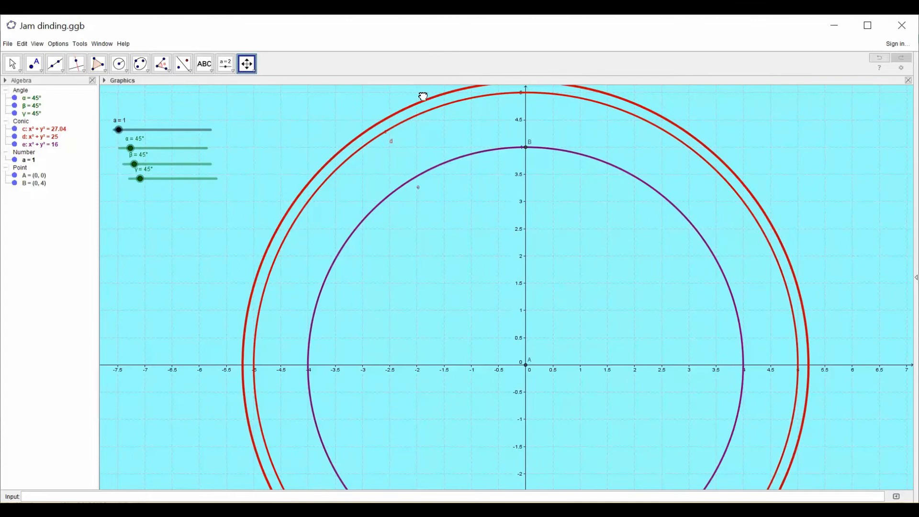
click(38, 67)
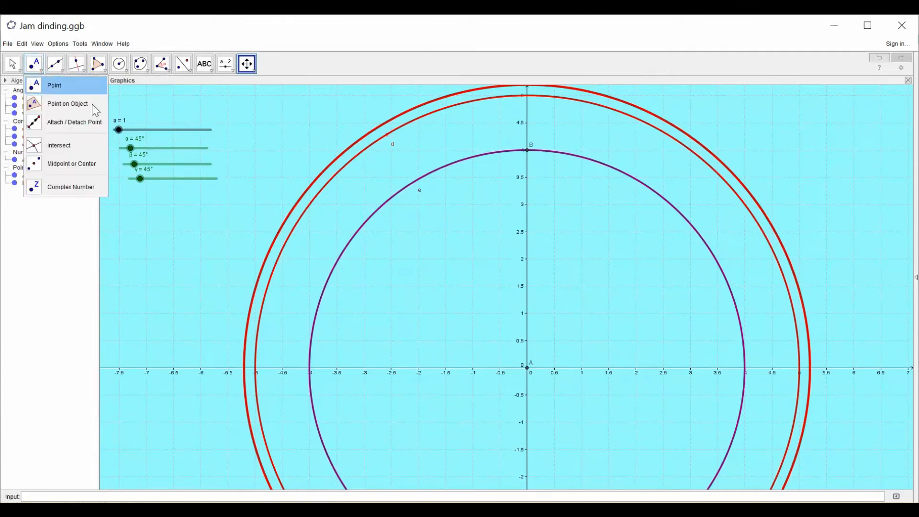
click(37, 85)
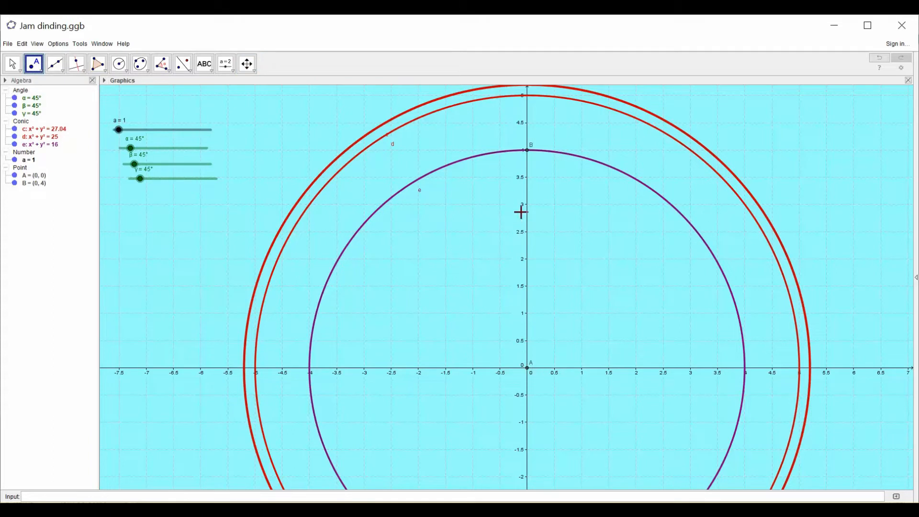
click(527, 178)
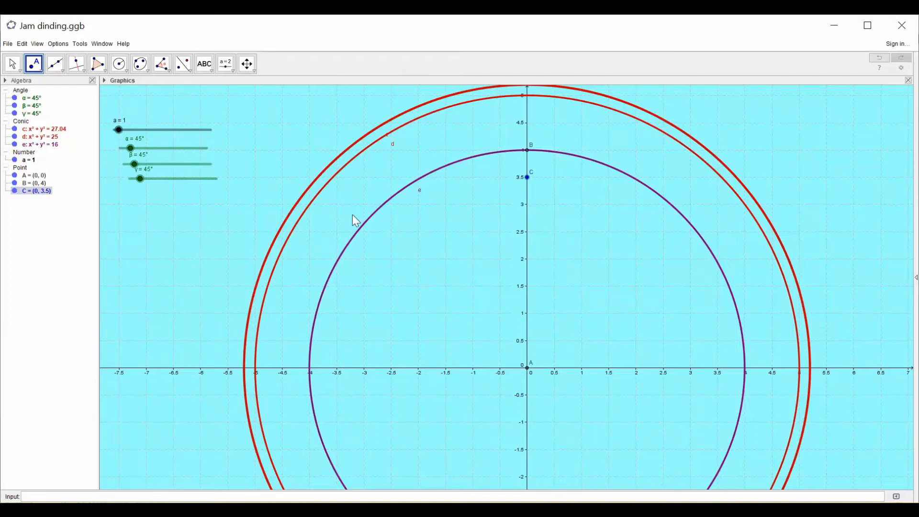
- Place another point on the y-axis at (0, 2.5), below point C
click(39, 71)
click(39, 84)
click(527, 233)
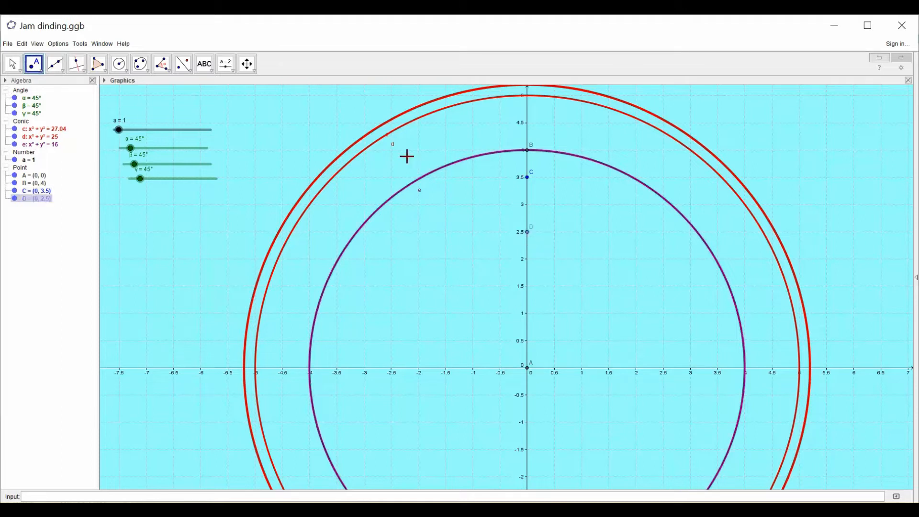
- Zoom out and recentre the view to show the whole clock face together with the title
click(252, 69)
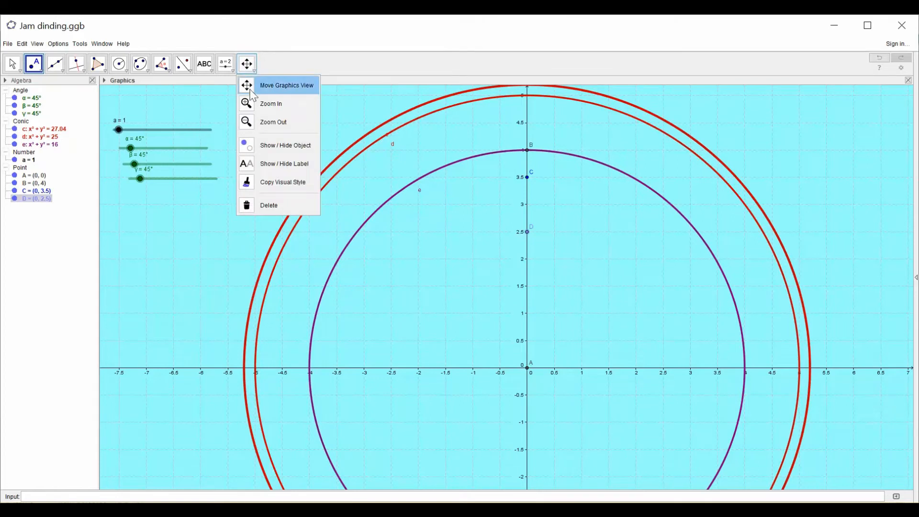
click(255, 123)
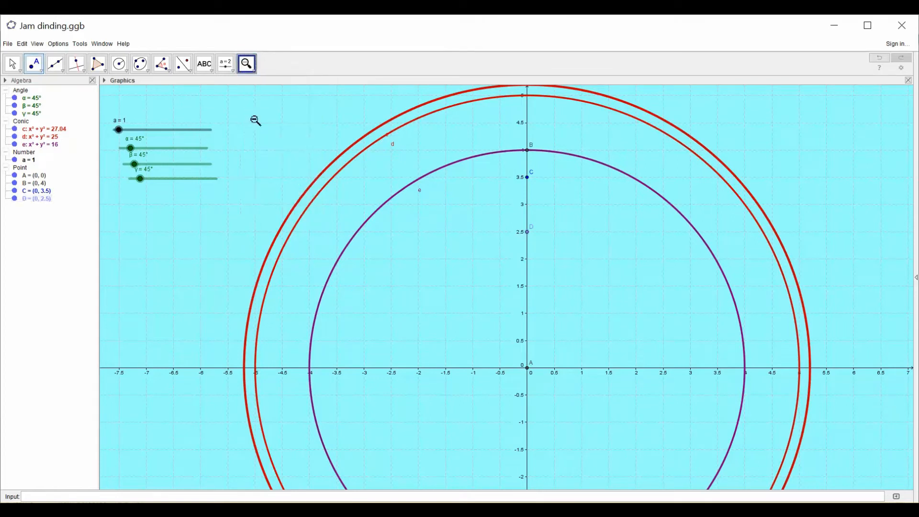
click(307, 140)
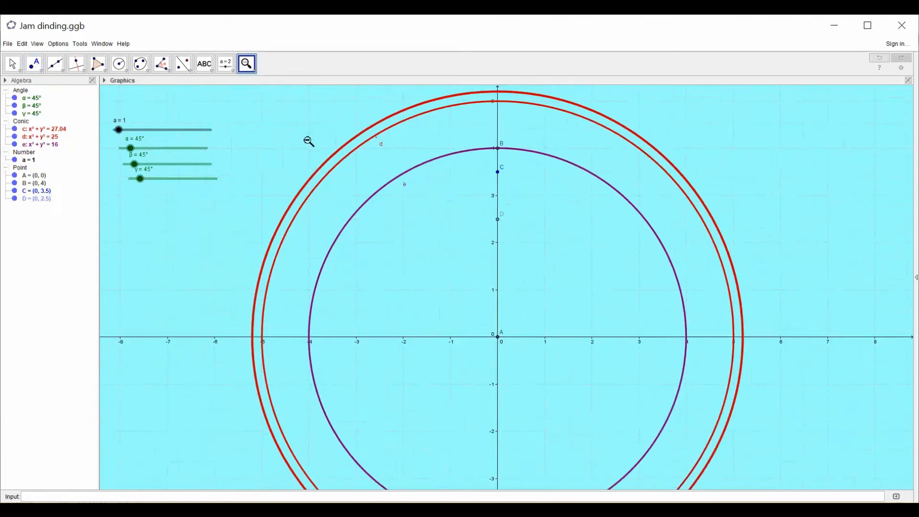
click(288, 130)
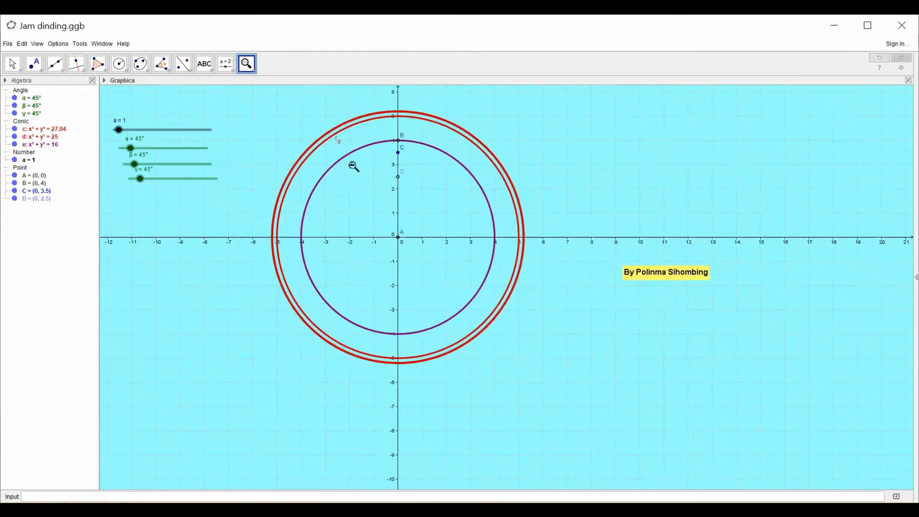
click(248, 66)
click(280, 86)
drag(529, 144, 569, 237)
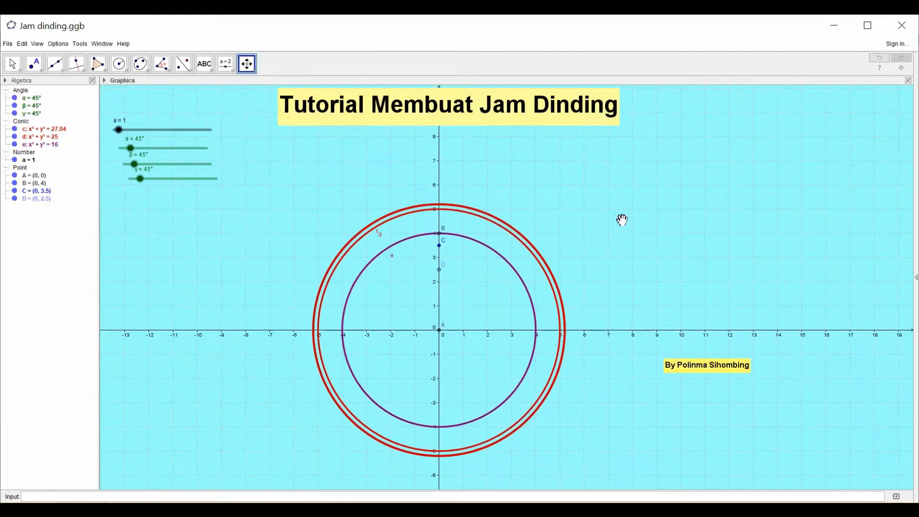
click(9, 70)
click(9, 71)
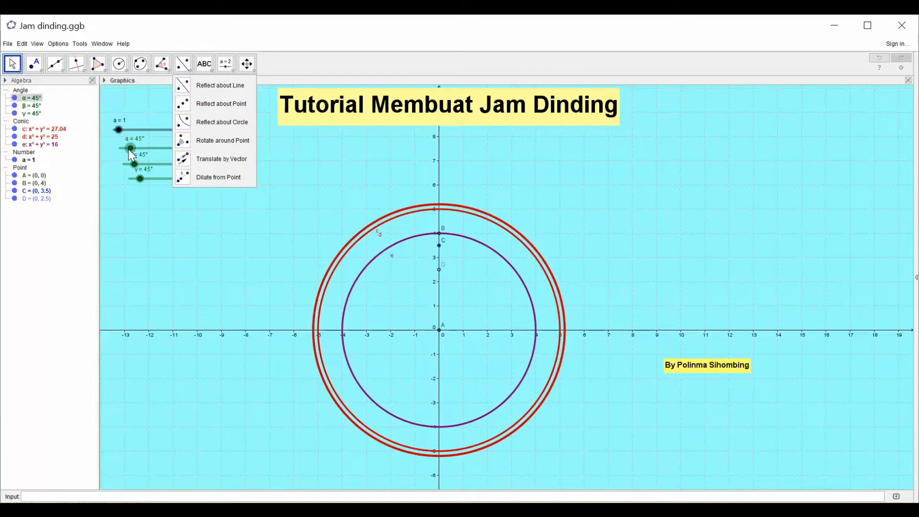
- Set the angle sliders to α = 30°, β = 58° and γ = 94°
drag(128, 148, 152, 182)
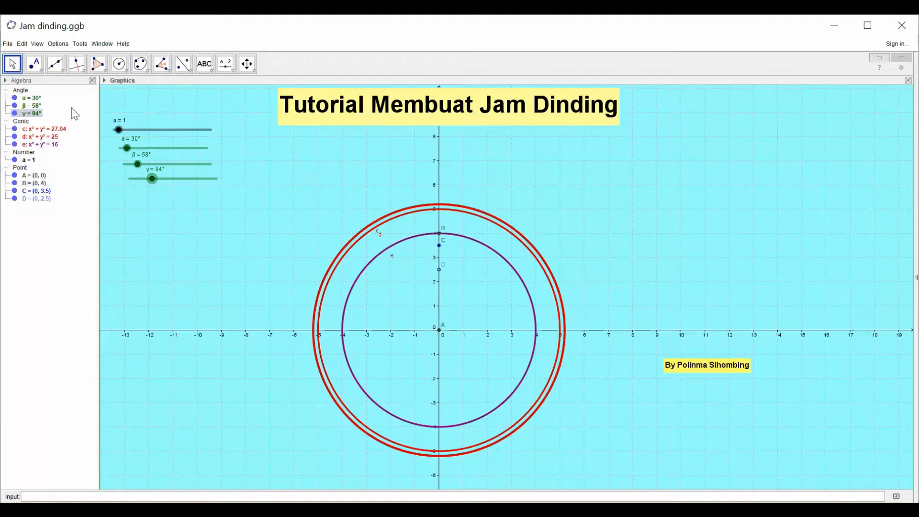
- Rotate point B clockwise around the centre point A by the slider angle α
click(189, 71)
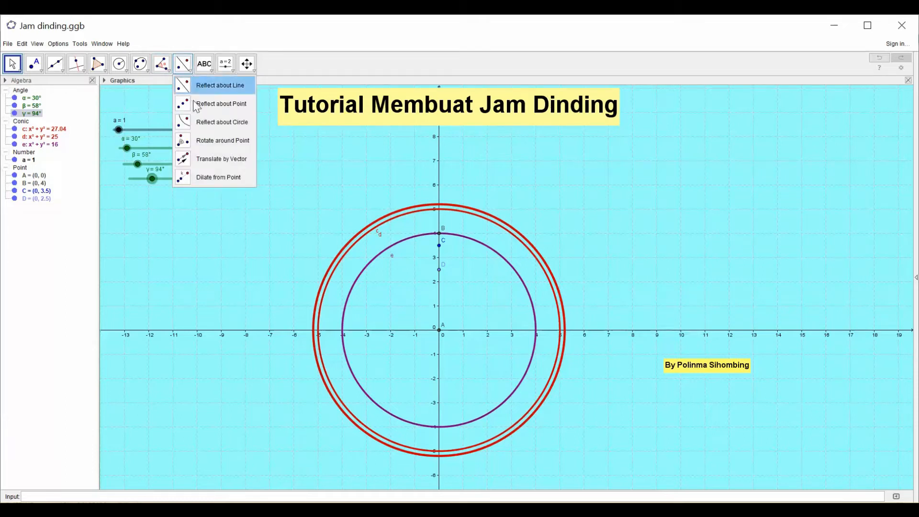
click(200, 143)
click(439, 238)
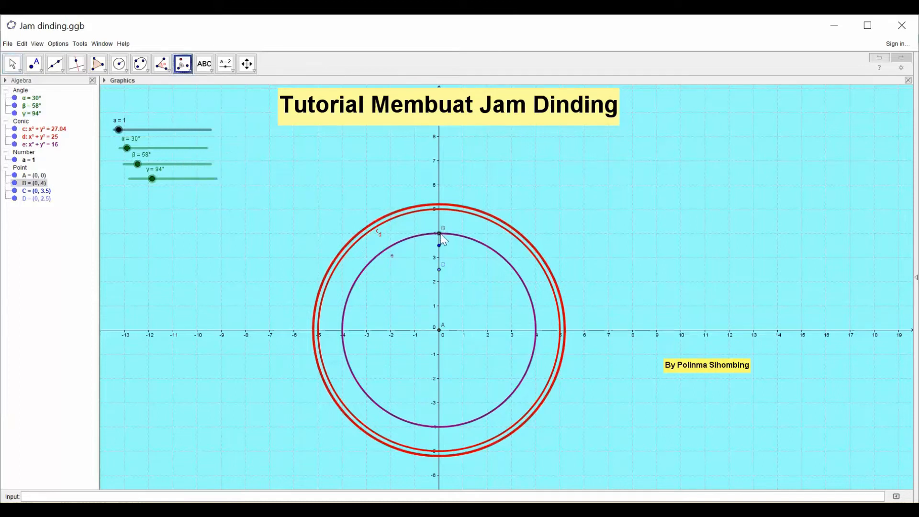
click(440, 331)
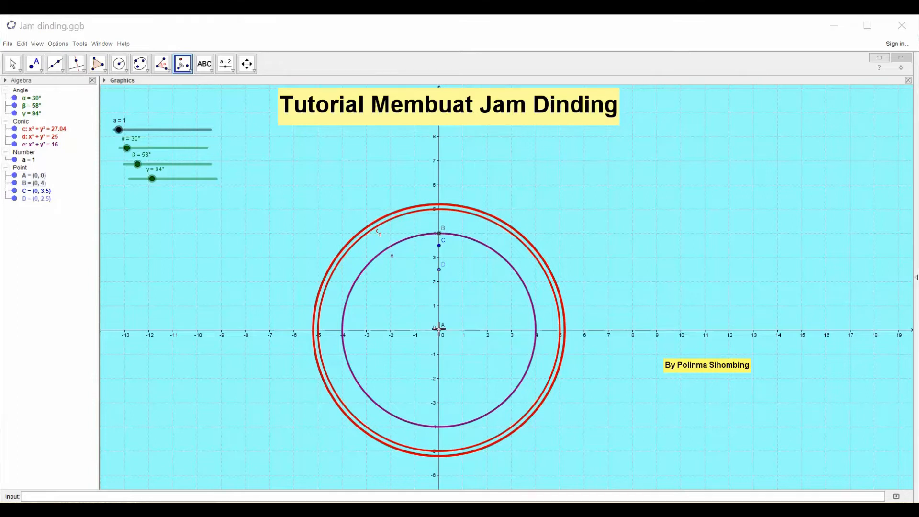
drag(392, 250, 376, 250)
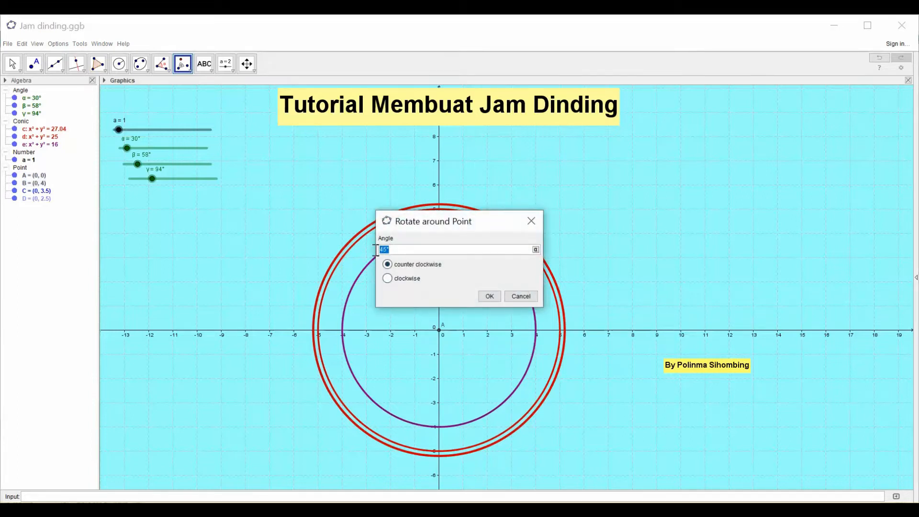
click(536, 249)
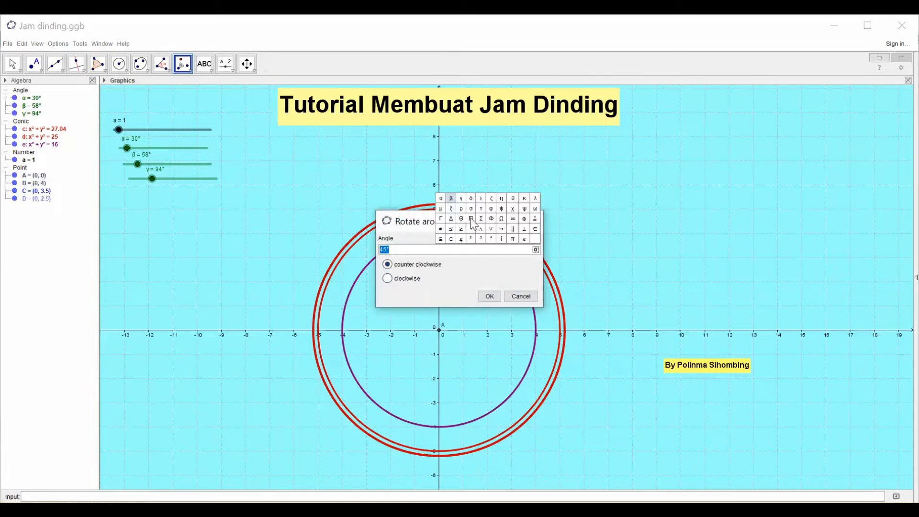
click(441, 198)
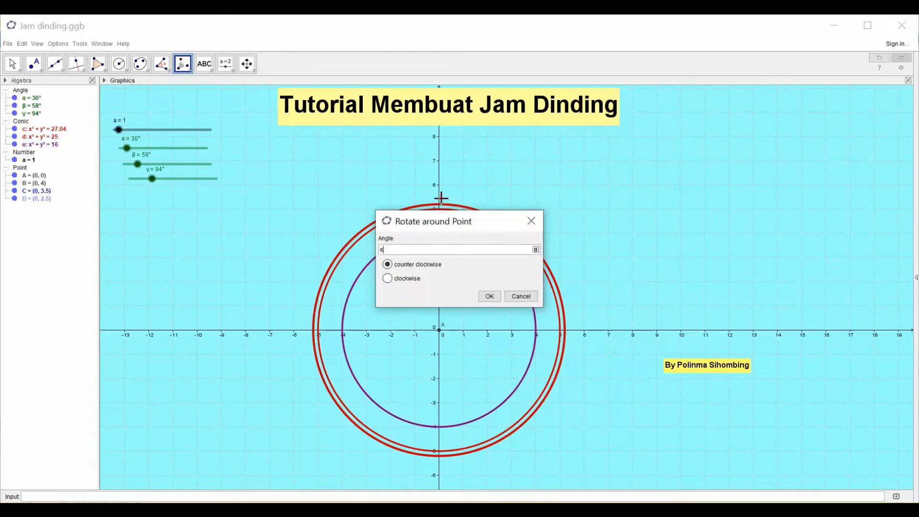
click(388, 279)
click(489, 297)
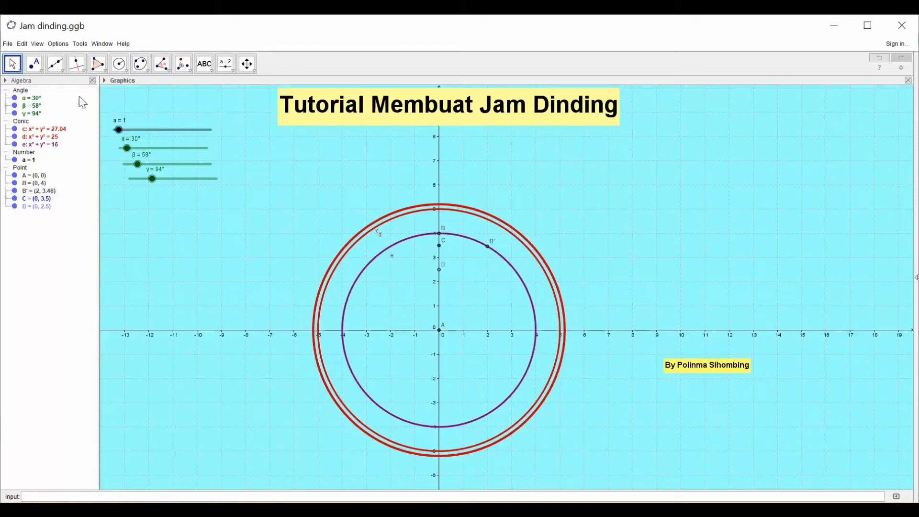
- Draw a vector from the centre point A to the rotated point B'
click(60, 70)
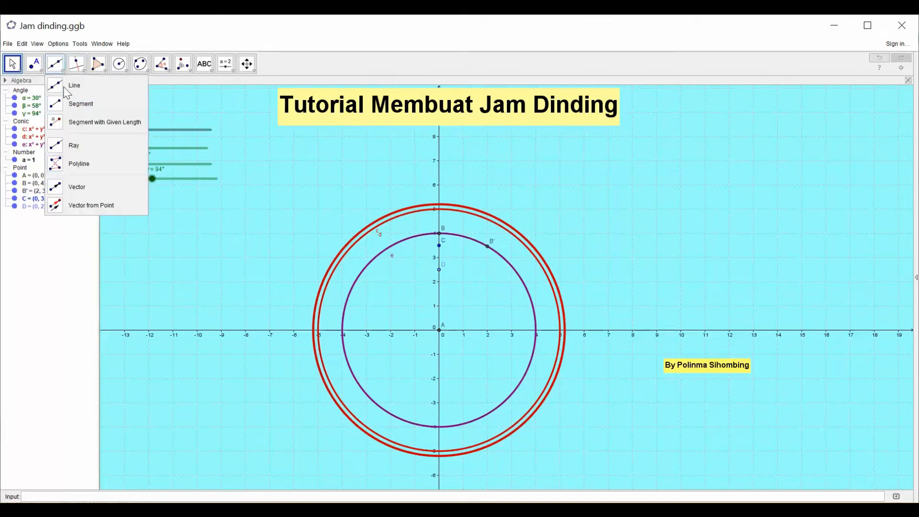
click(69, 191)
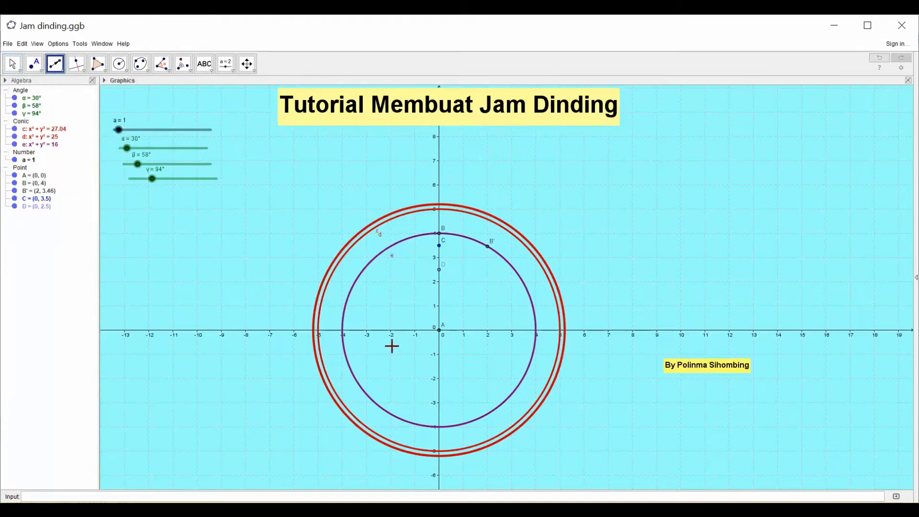
click(439, 331)
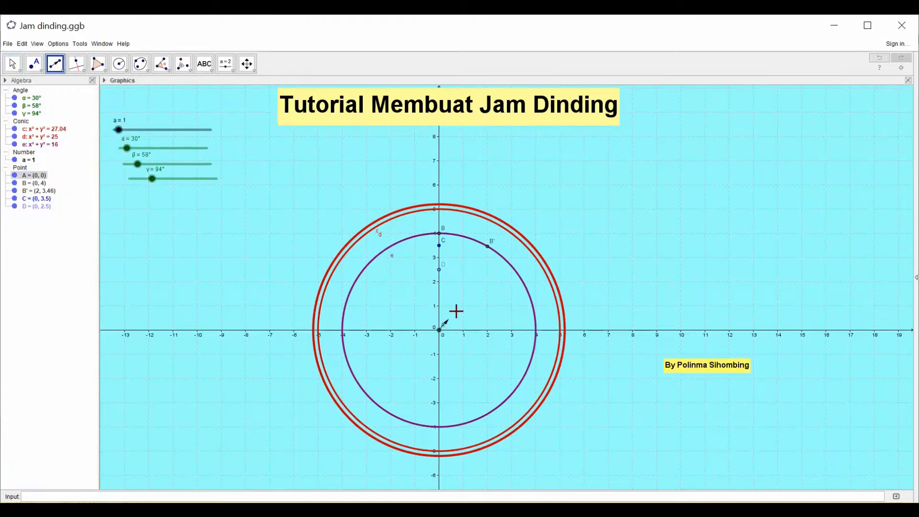
click(487, 248)
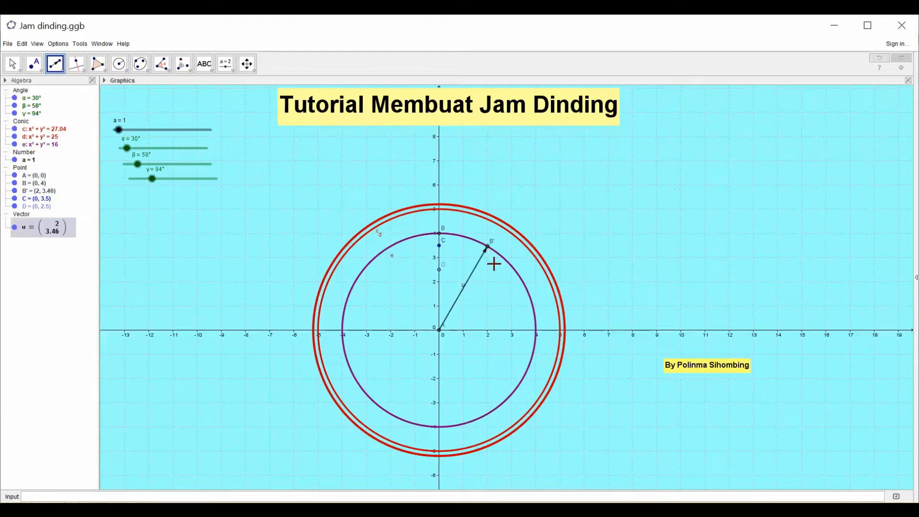
- Format the vector from A to B' with a dark blue colour and a line thickness of 7
right_click(475, 280)
click(502, 370)
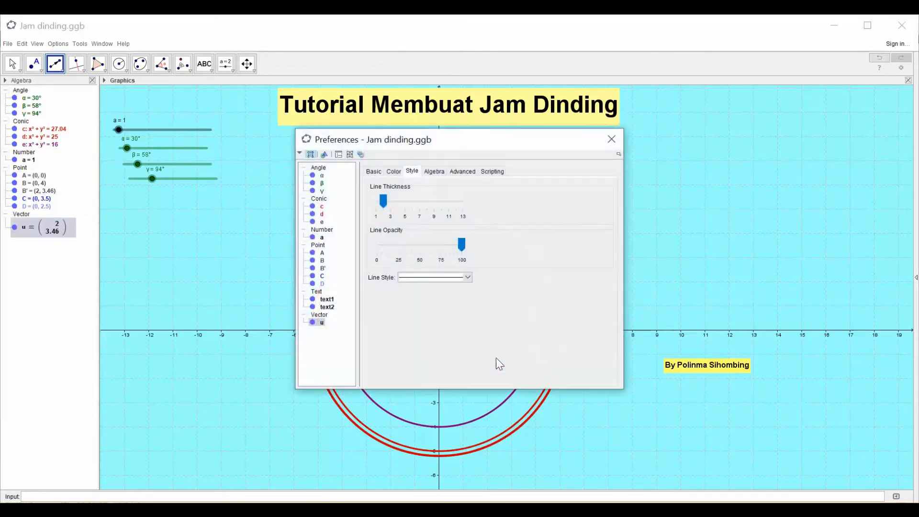
click(395, 172)
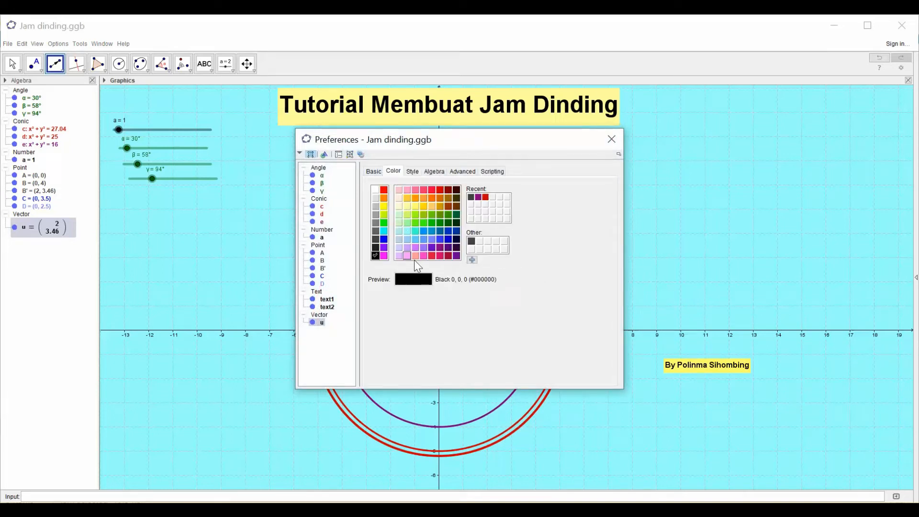
click(447, 238)
click(412, 172)
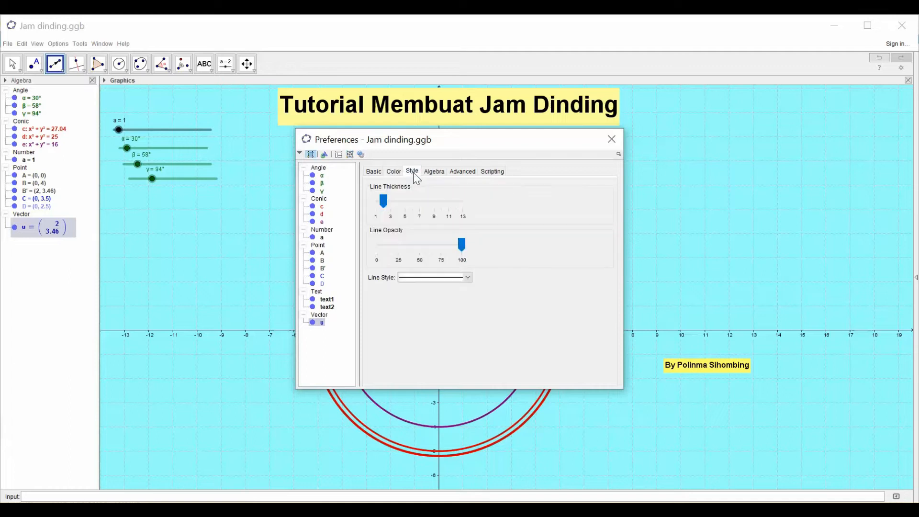
click(385, 209)
drag(420, 210, 420, 211)
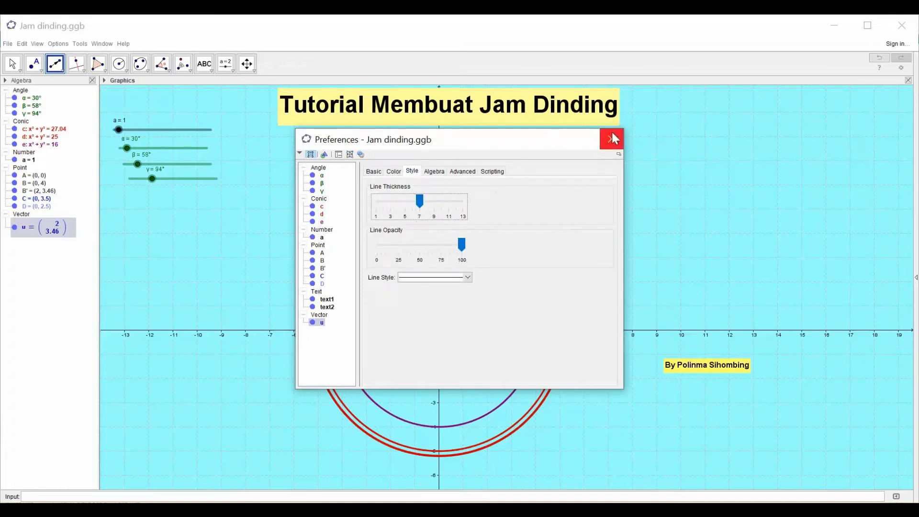
click(617, 143)
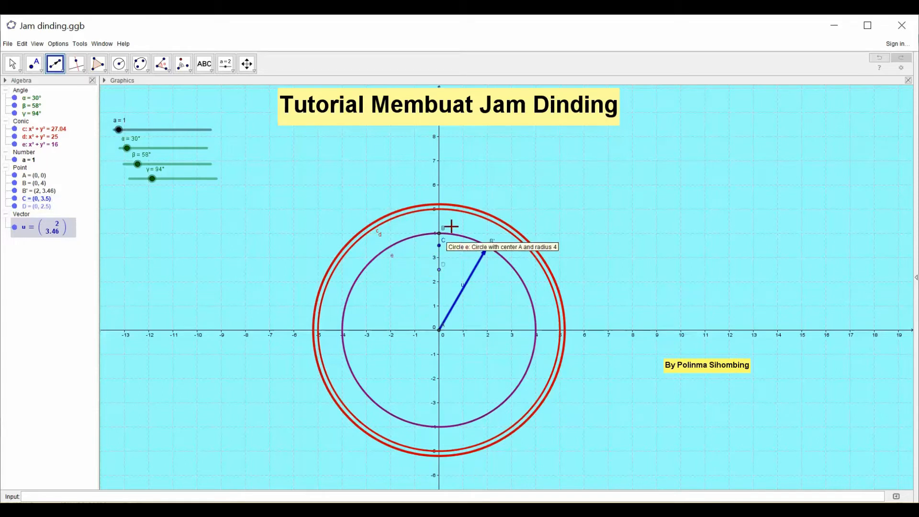
- Rotate point C clockwise around the centre point A by the slider angle β
click(184, 67)
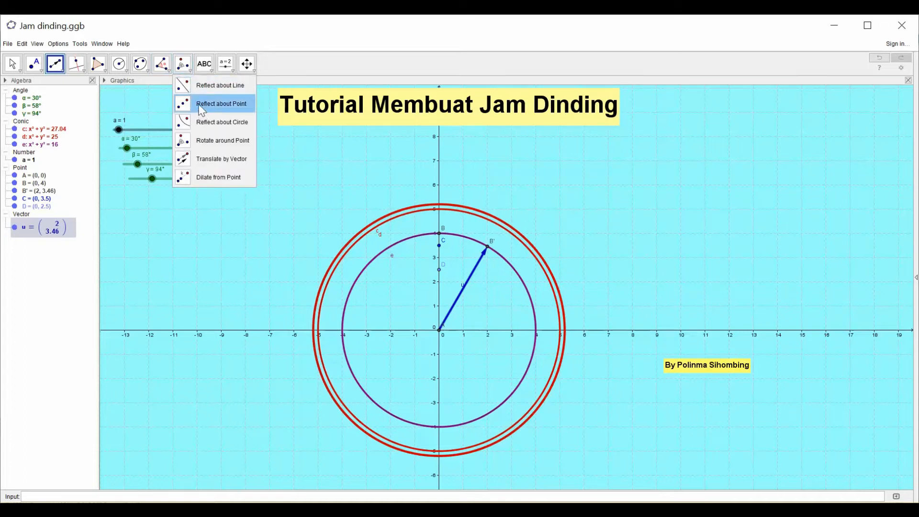
click(192, 140)
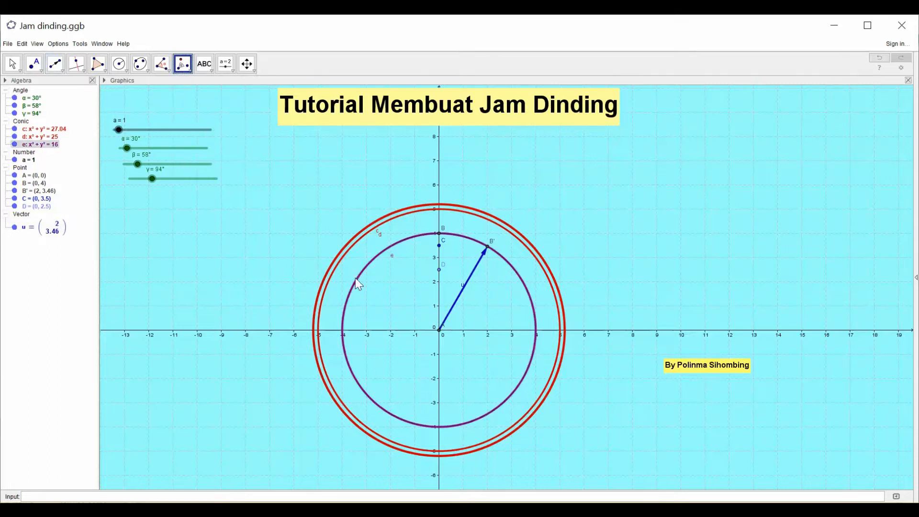
click(440, 247)
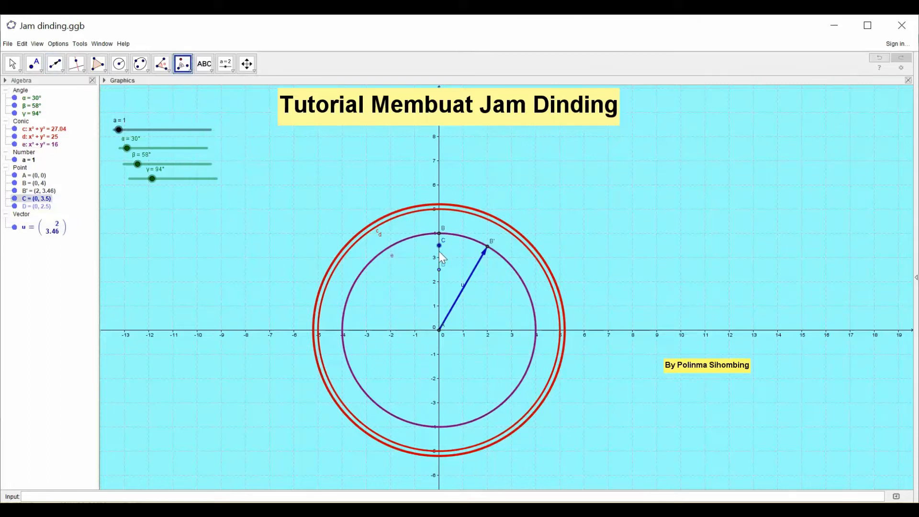
click(439, 330)
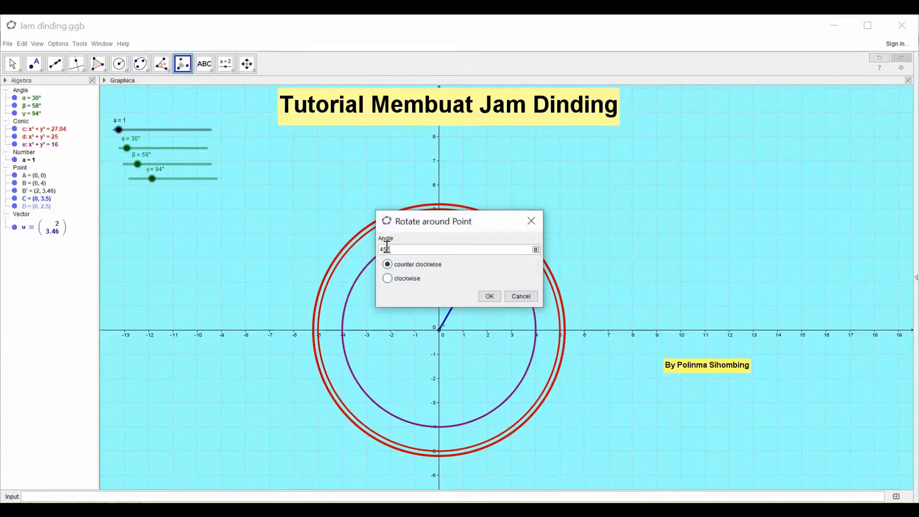
drag(389, 249, 378, 250)
click(535, 250)
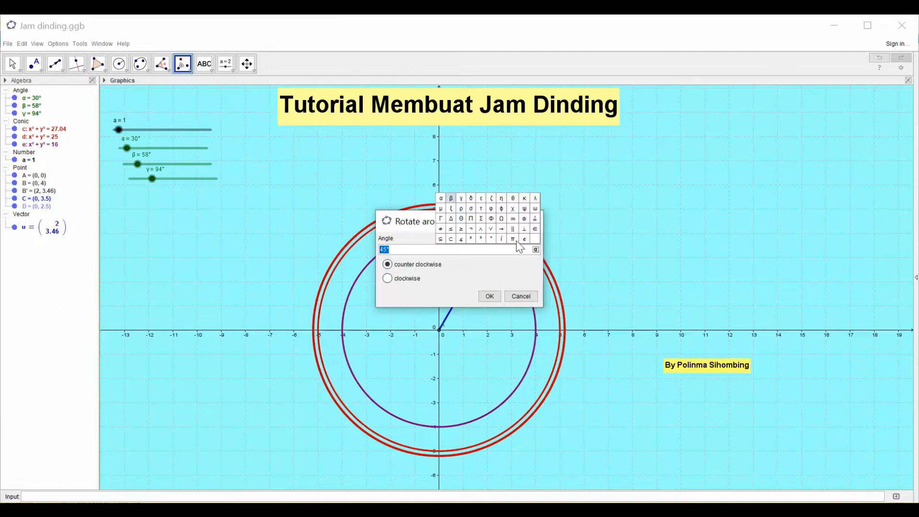
click(450, 199)
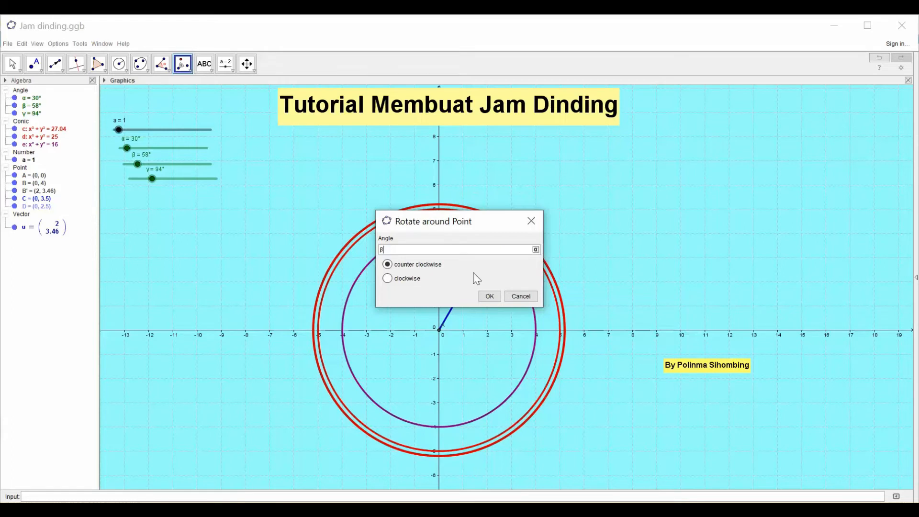
click(388, 279)
click(490, 296)
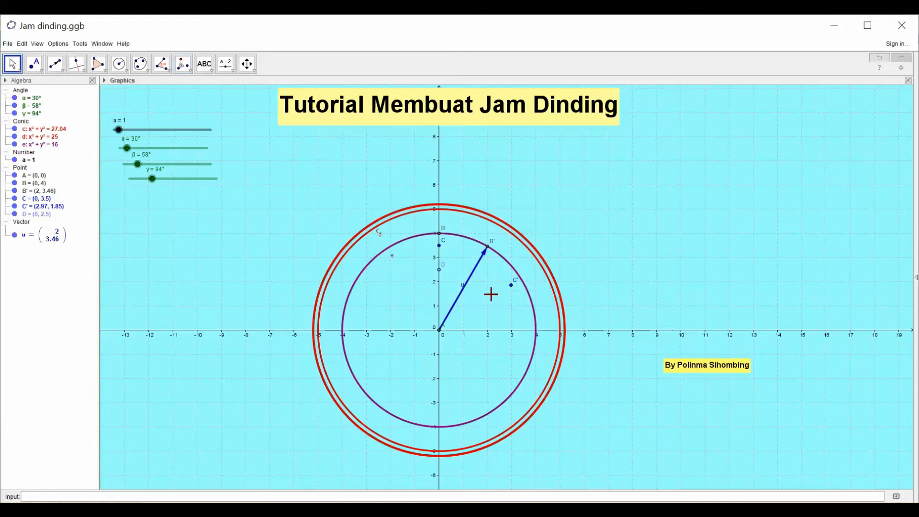
click(510, 285)
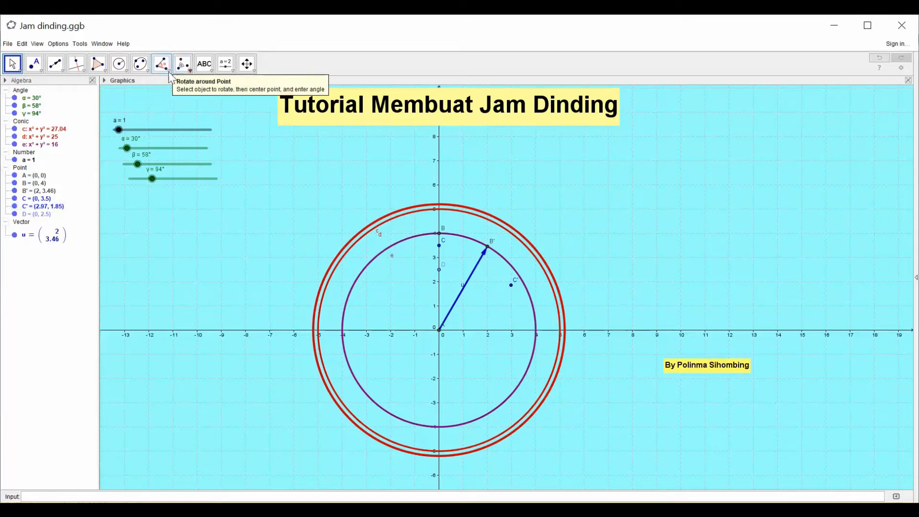
- Draw a vector from the centre point A to the rotated point C'
click(58, 76)
click(54, 189)
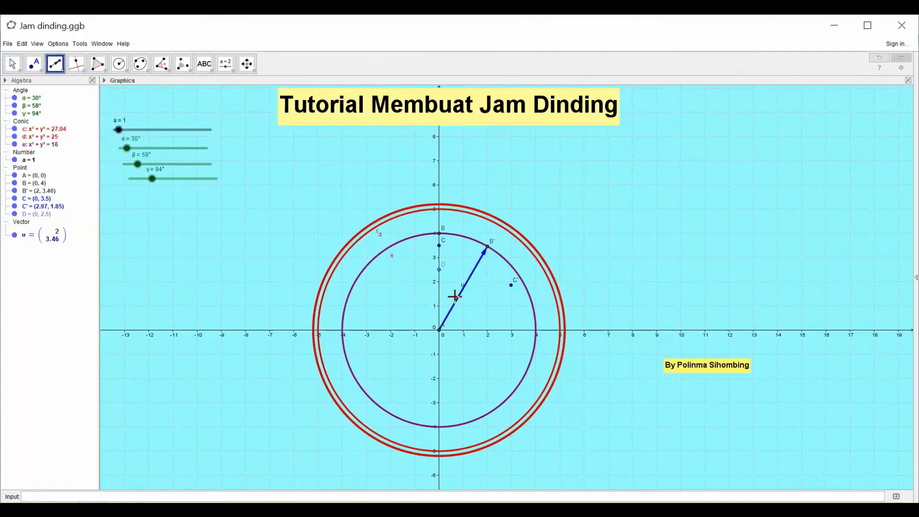
click(439, 330)
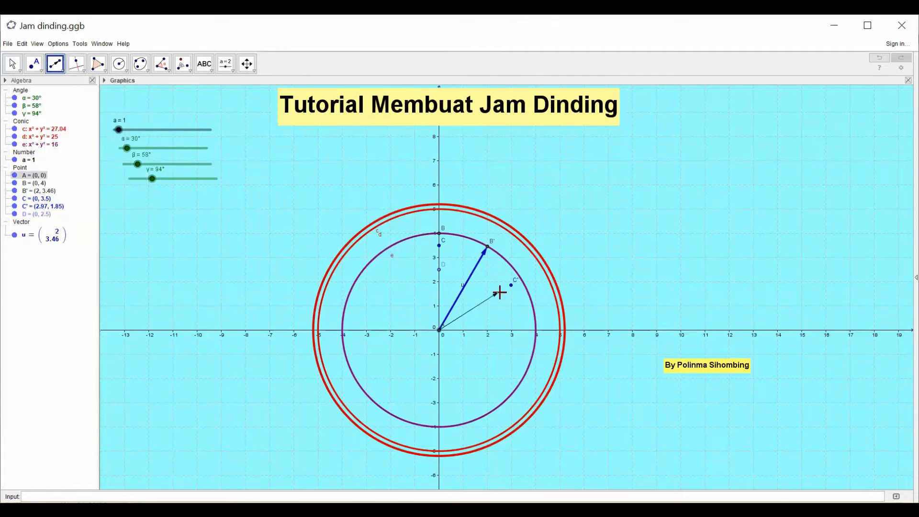
click(511, 287)
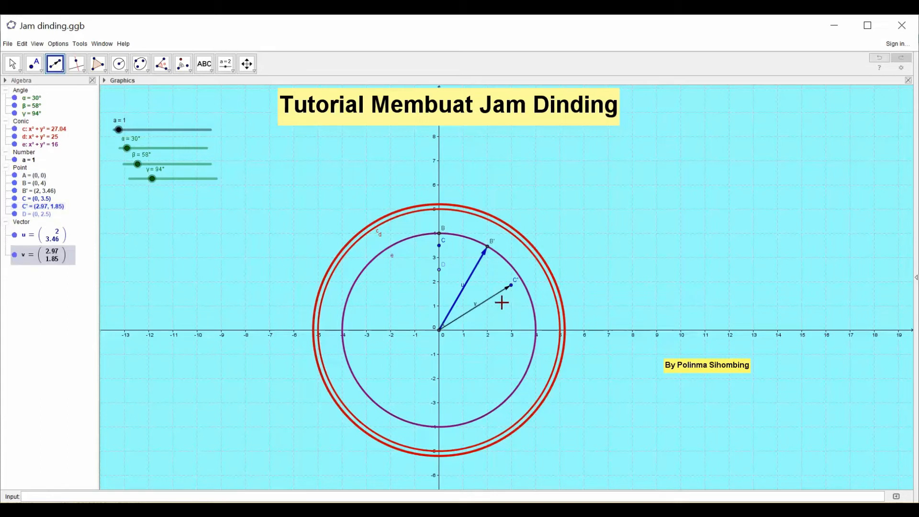
- Format the vector from A to C' with green (0, 153, 0) and a line thickness of 9
right_click(487, 300)
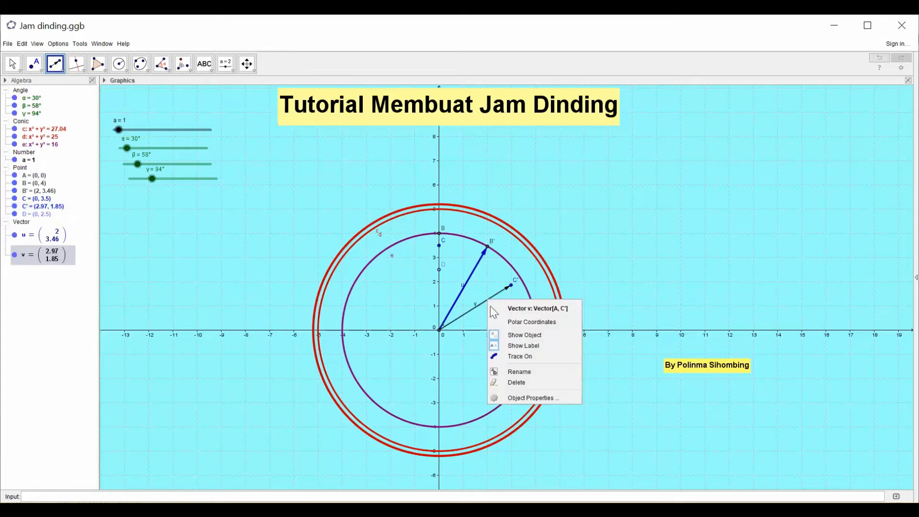
click(526, 399)
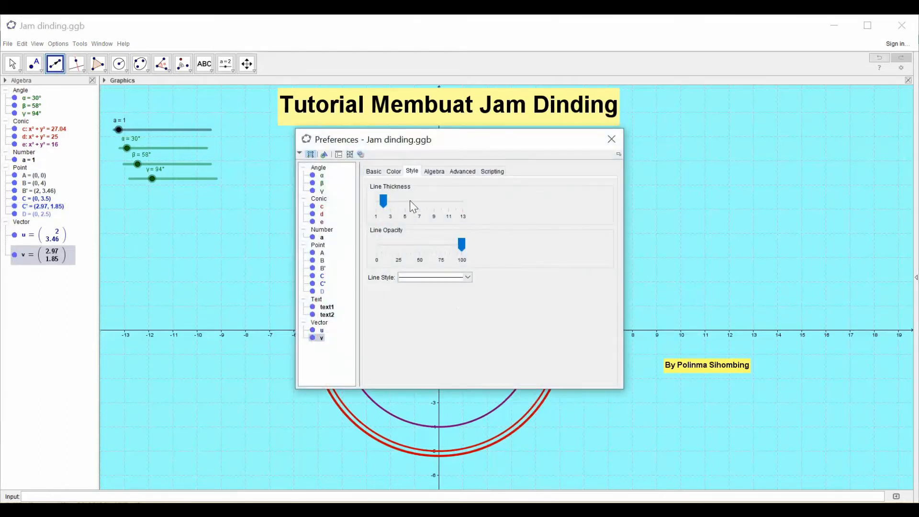
click(391, 172)
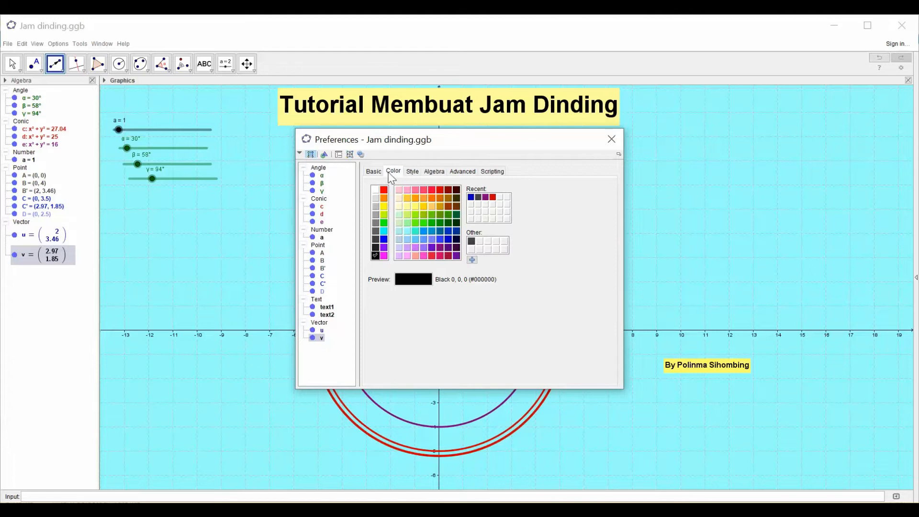
click(440, 223)
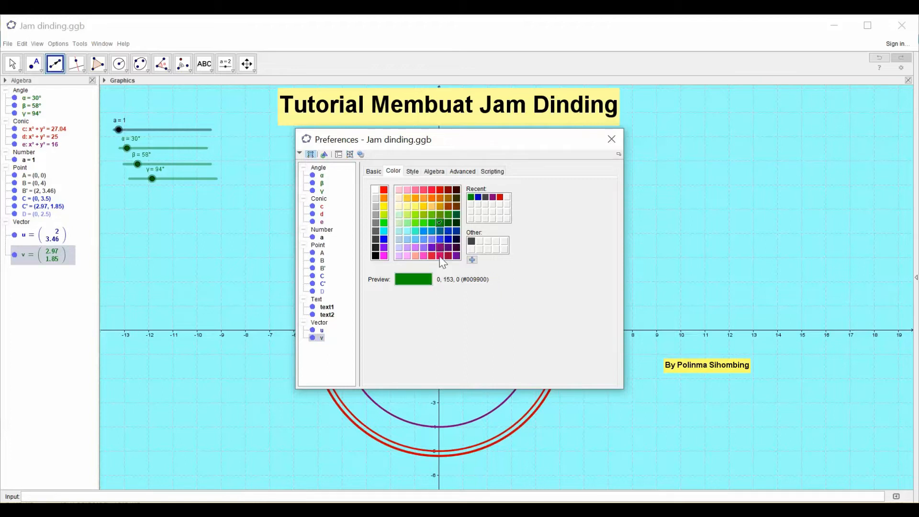
click(412, 173)
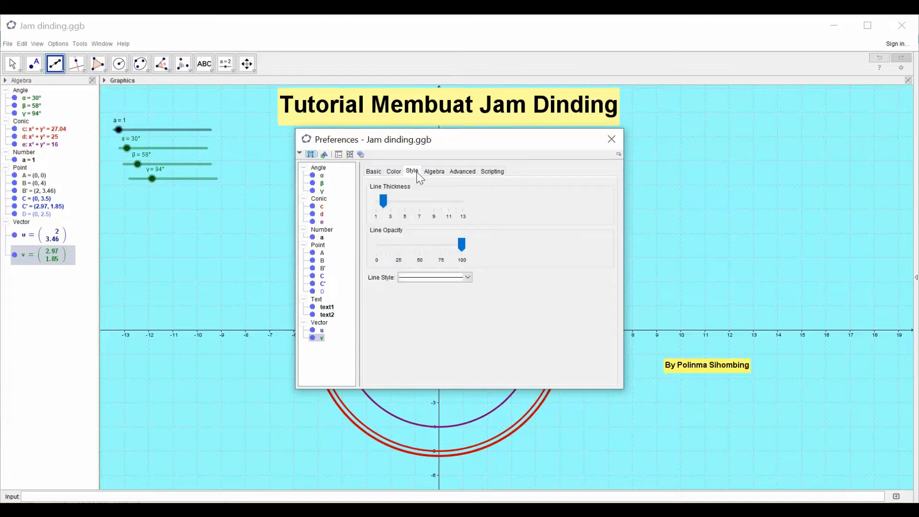
click(392, 173)
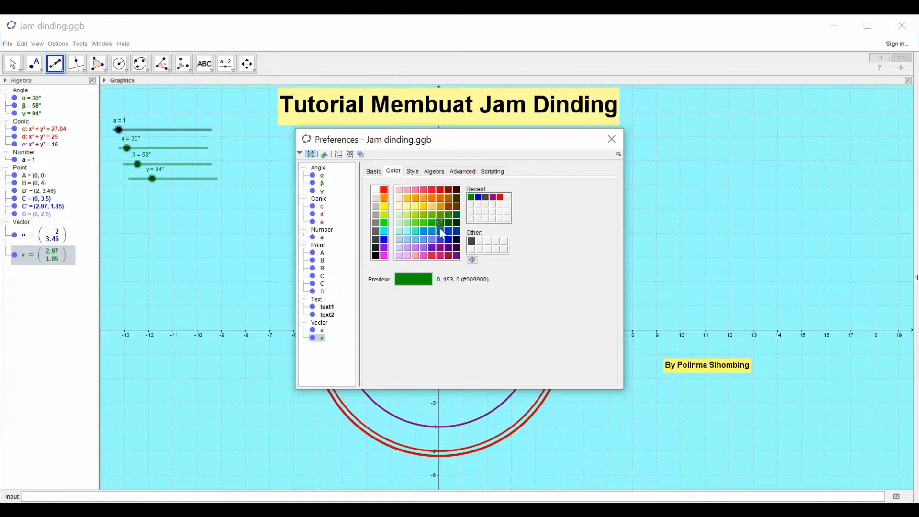
click(445, 207)
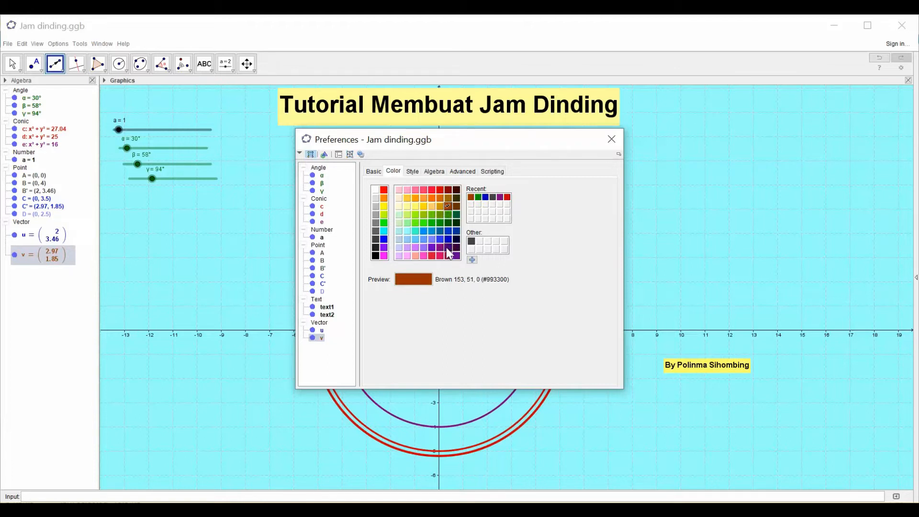
click(439, 222)
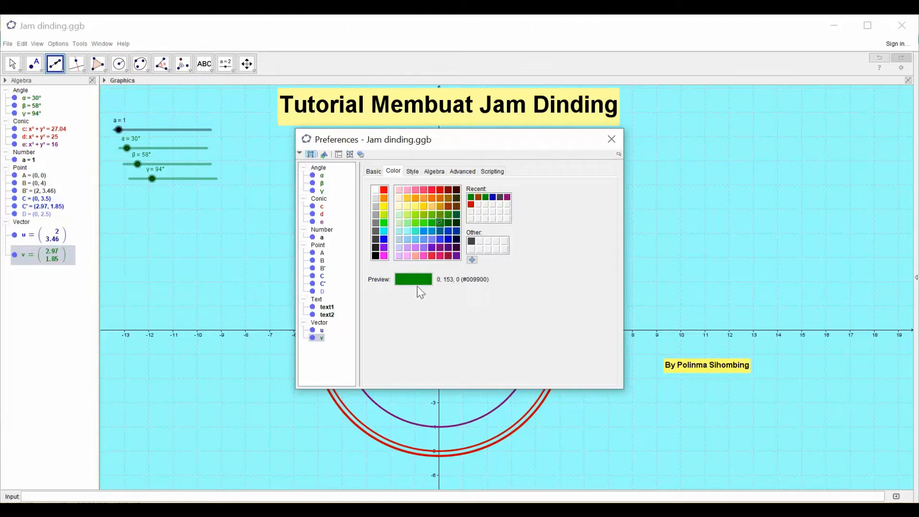
click(413, 172)
drag(437, 200, 384, 200)
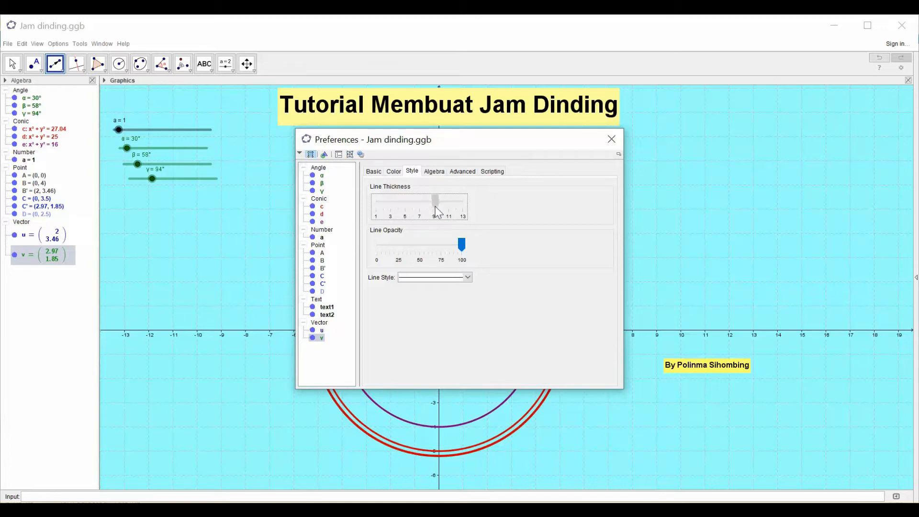
drag(435, 207, 434, 207)
click(612, 138)
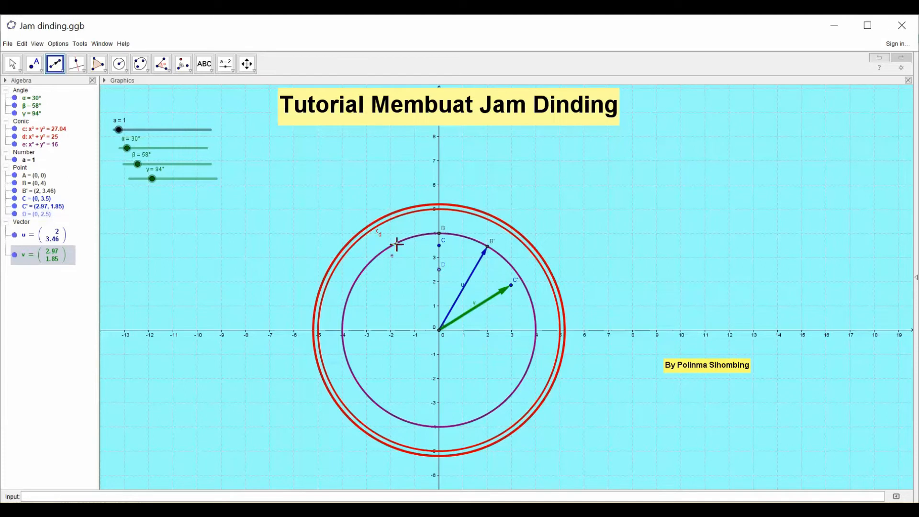
- Rotate point D clockwise around the centre point A by the slider angle γ
click(190, 70)
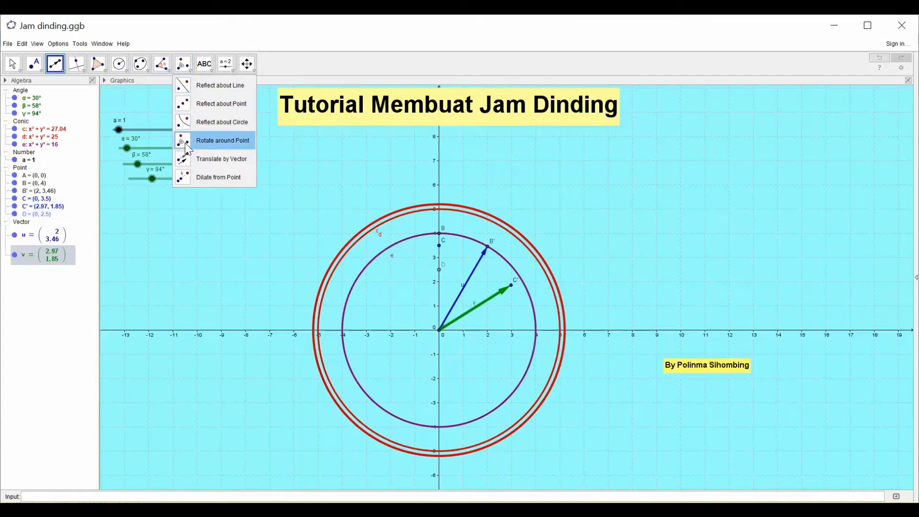
click(186, 144)
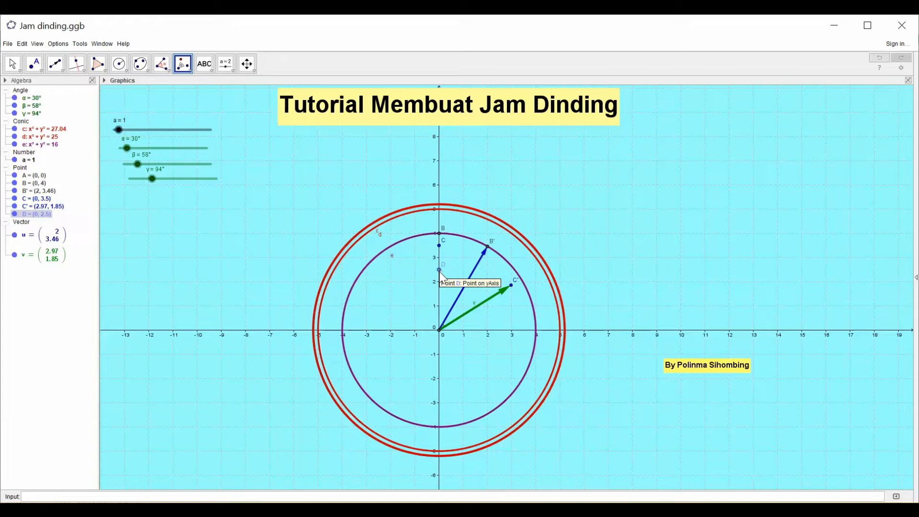
click(439, 330)
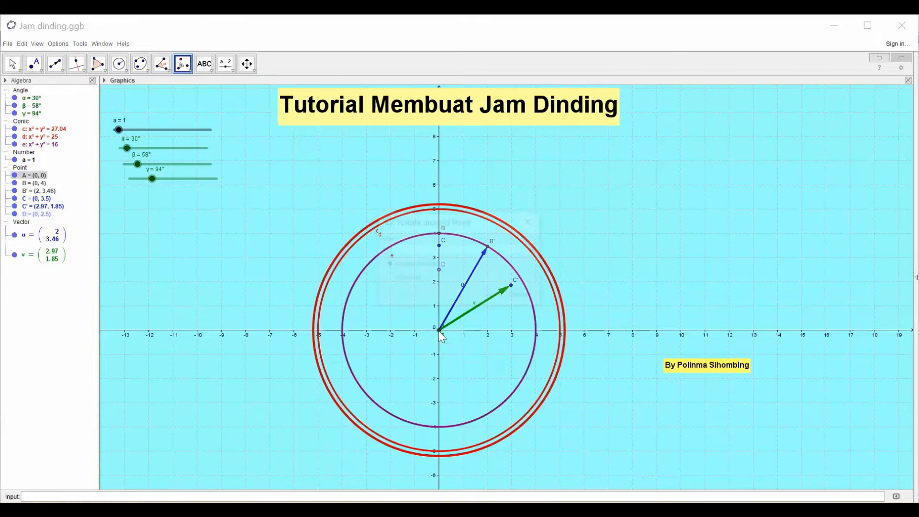
drag(394, 247, 369, 248)
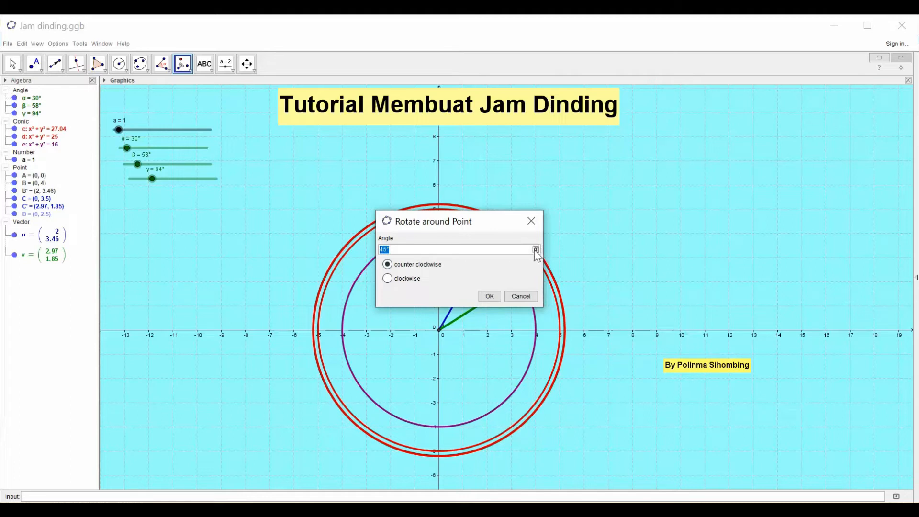
click(535, 250)
click(461, 200)
click(388, 279)
click(491, 297)
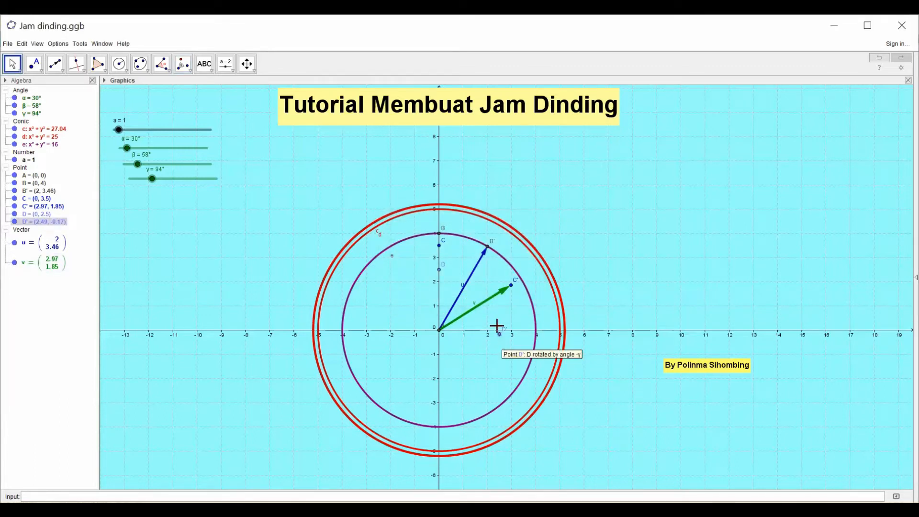
- Draw a vector from the centre point A to the rotated point D'
click(63, 75)
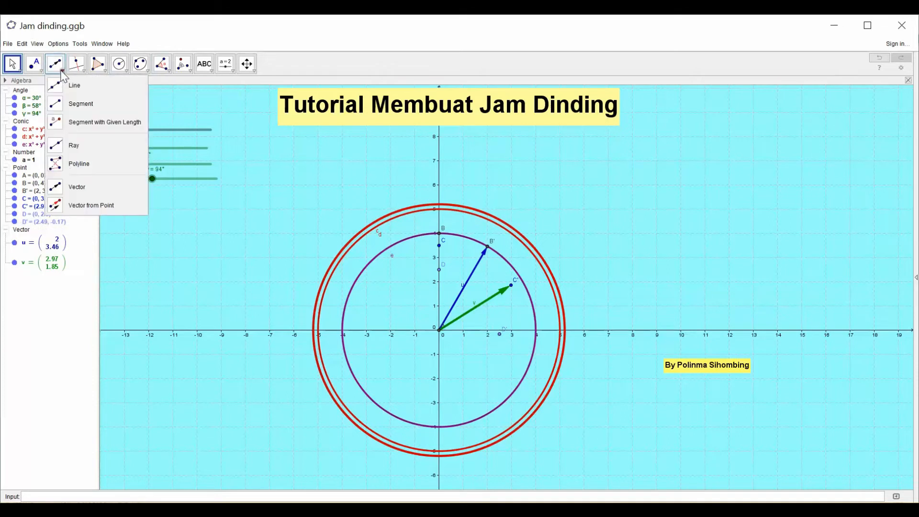
click(66, 190)
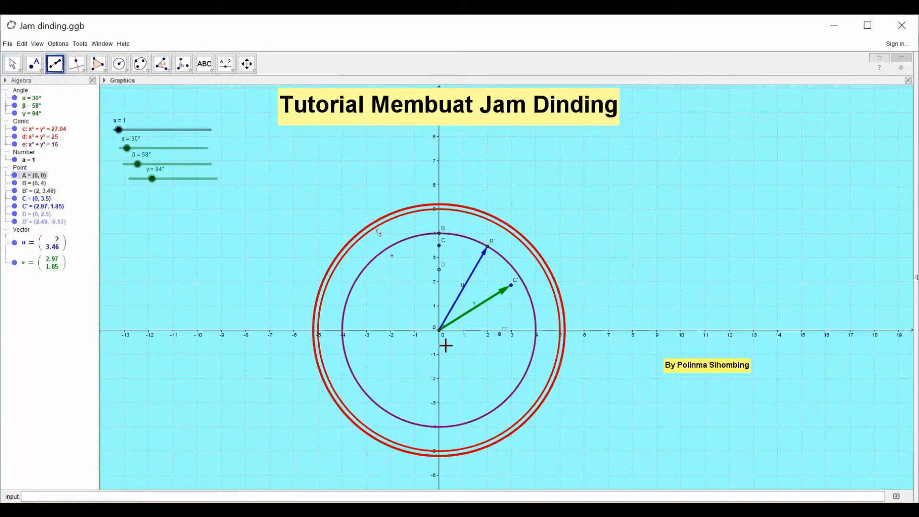
click(437, 331)
click(498, 334)
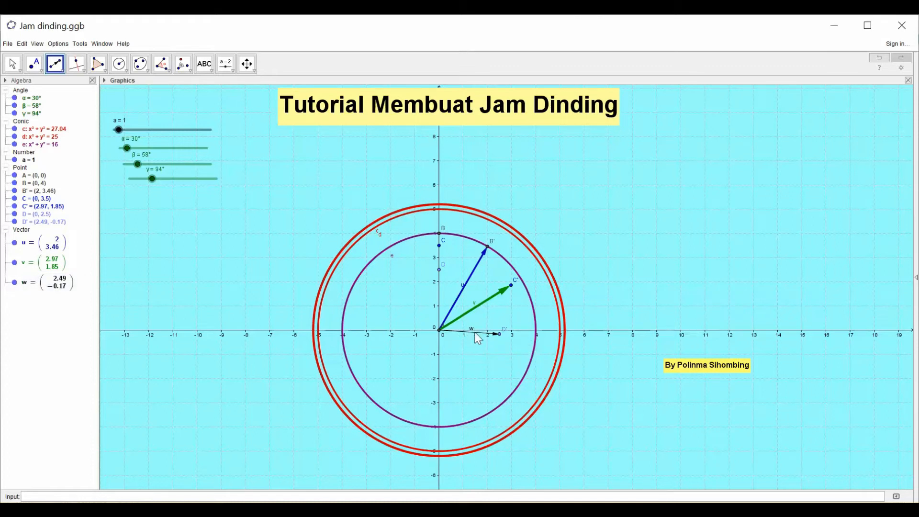
- Format the vector from A to D' with red (255, 0, 0) and a line thickness of 11
right_click(475, 334)
click(503, 426)
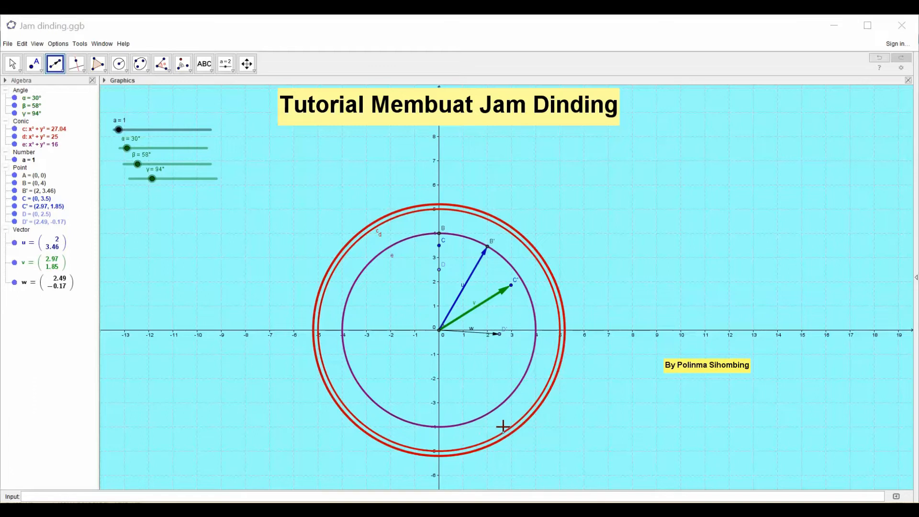
click(394, 171)
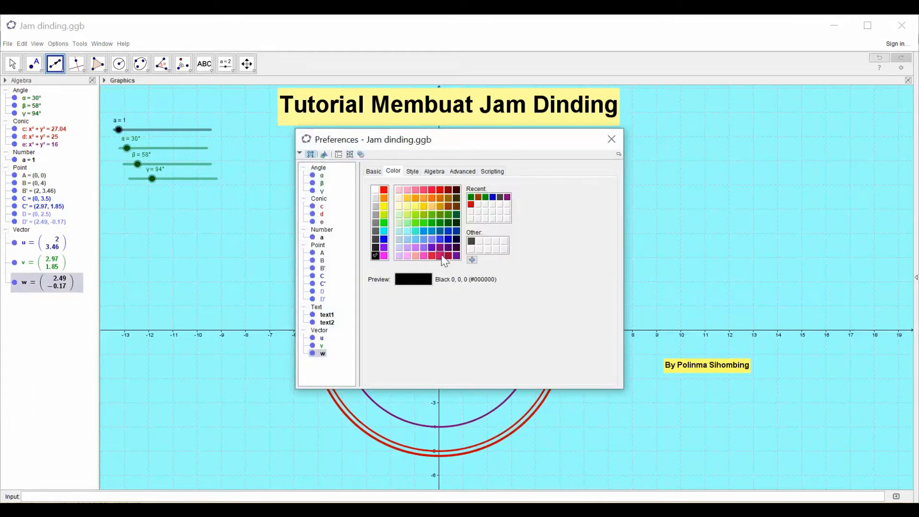
click(384, 189)
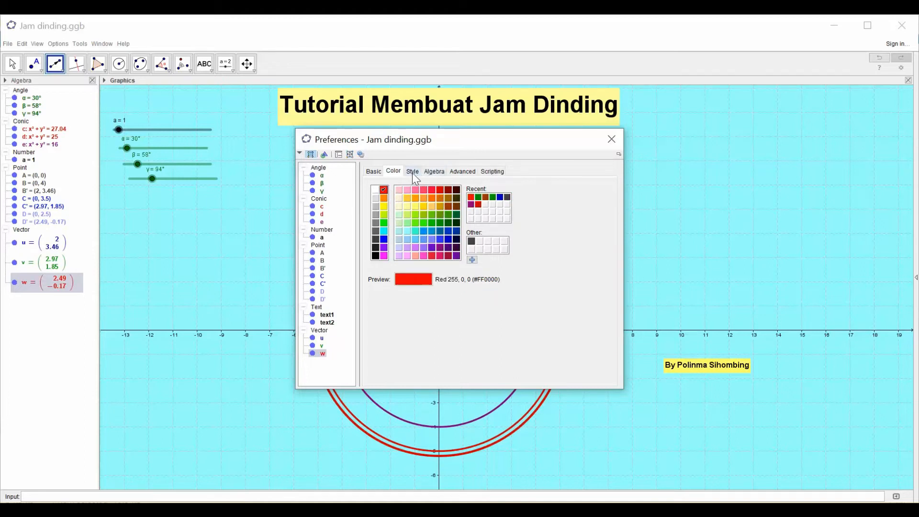
click(412, 173)
click(386, 207)
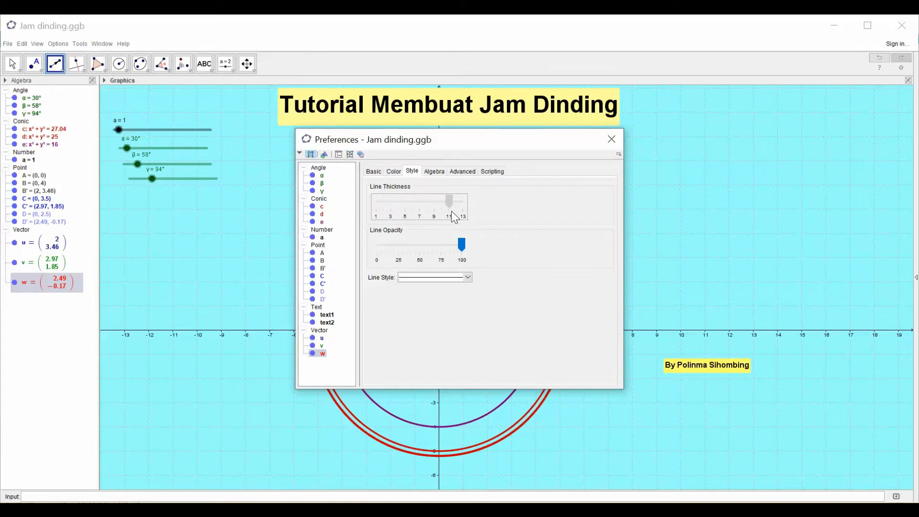
drag(451, 211, 451, 211)
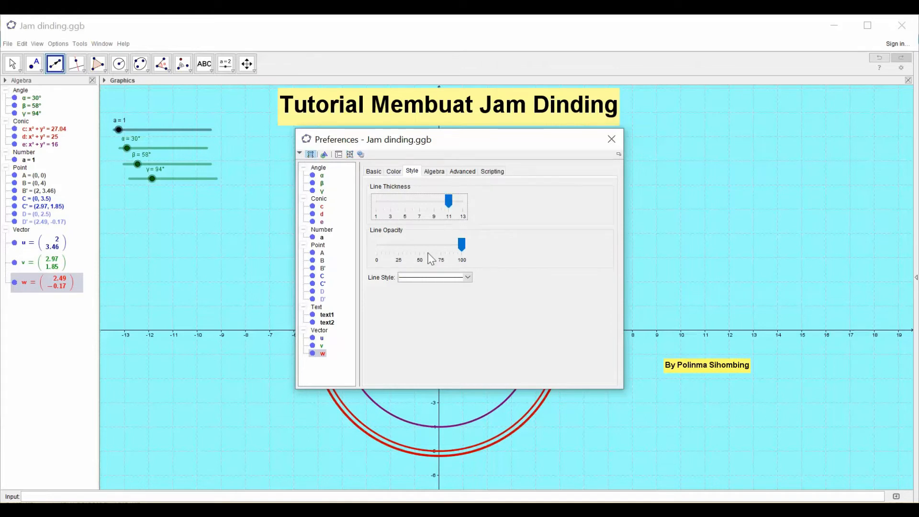
click(609, 139)
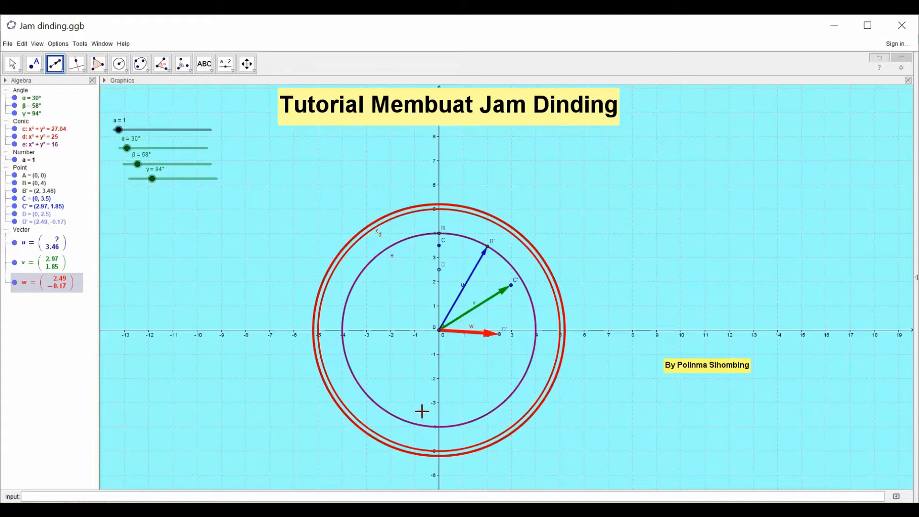
- Rotate point B clockwise around the centre point A by a fixed angle of 30°
click(192, 69)
click(213, 141)
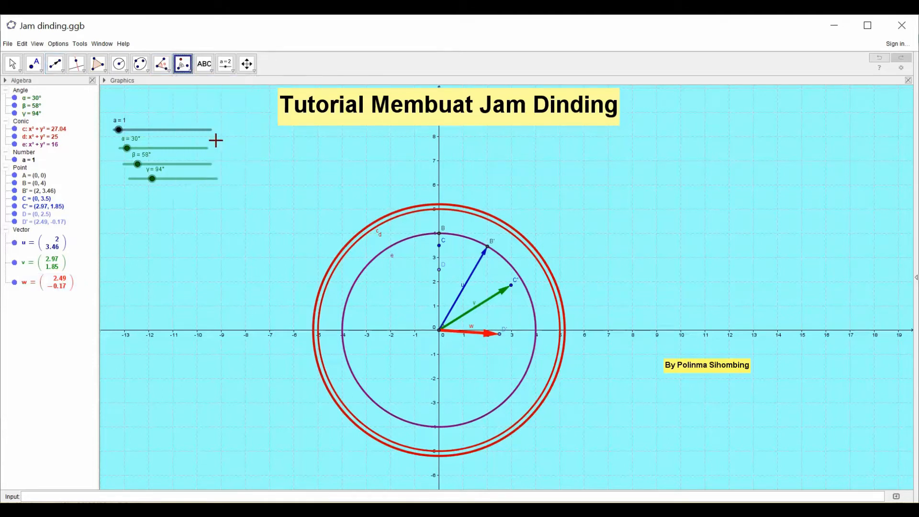
click(439, 234)
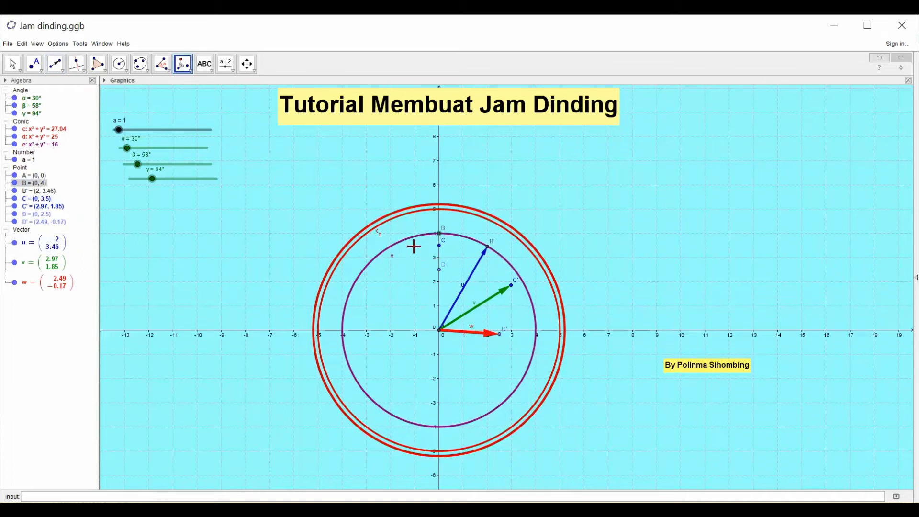
click(440, 331)
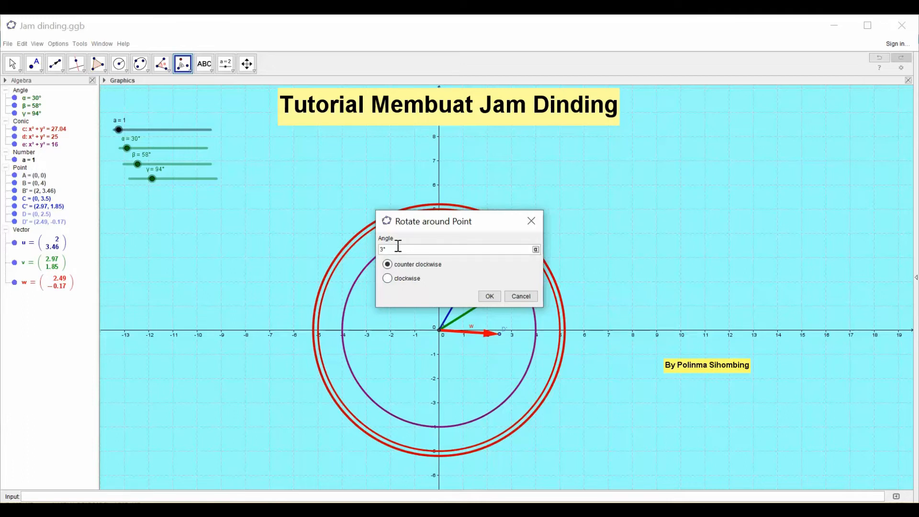
click(388, 279)
click(489, 296)
key(Escape)
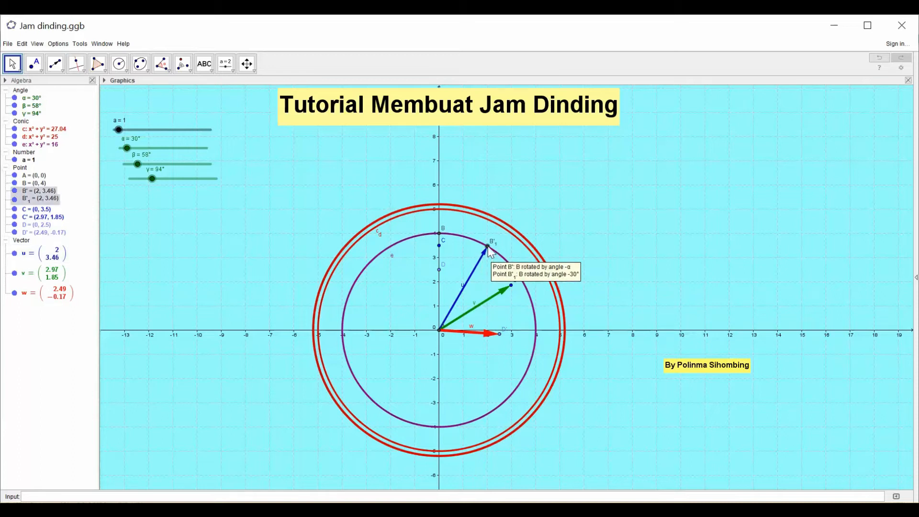
- Set slider α to 12° to move the blue vector aside, and rotate point B'₁ clockwise around A by 30°
drag(125, 146, 133, 154)
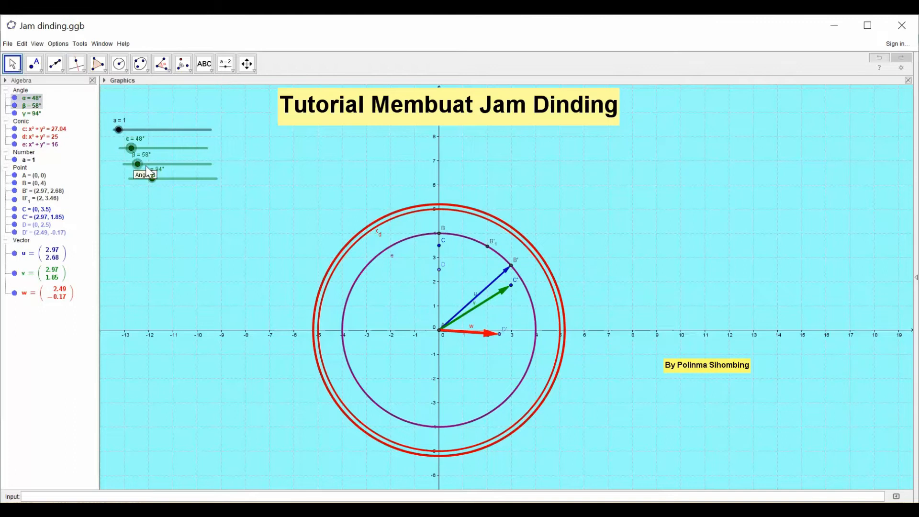
drag(130, 148, 124, 150)
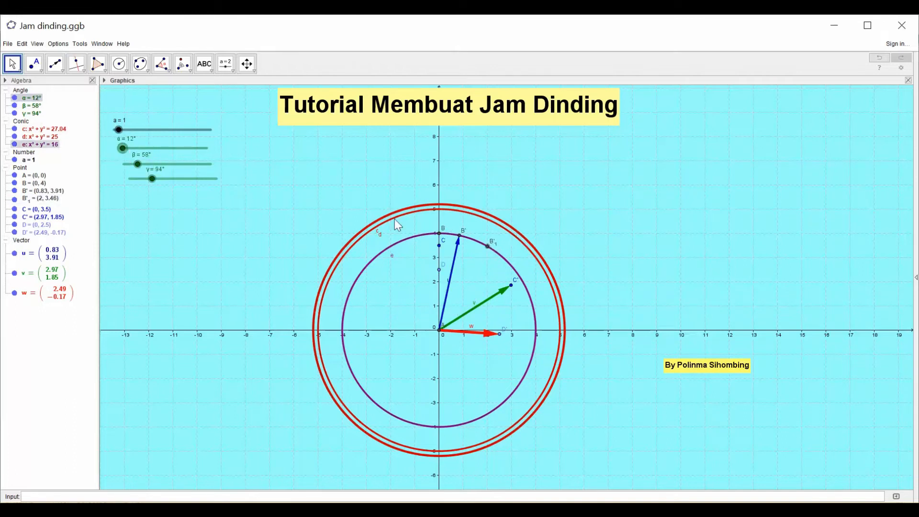
click(189, 73)
click(188, 141)
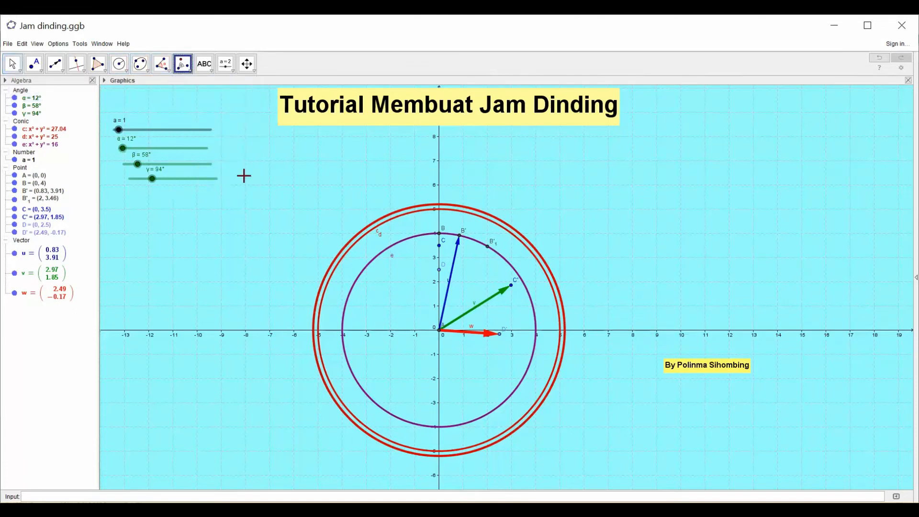
click(488, 247)
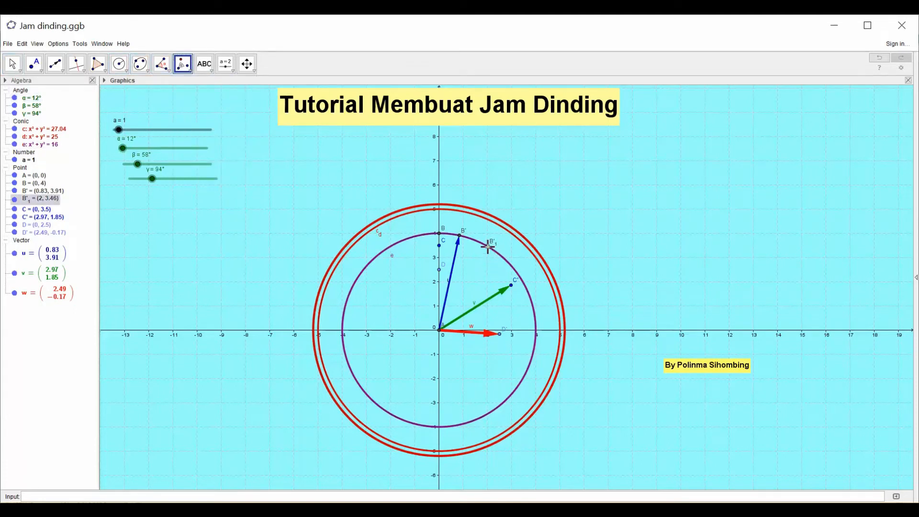
click(440, 330)
click(388, 279)
click(489, 298)
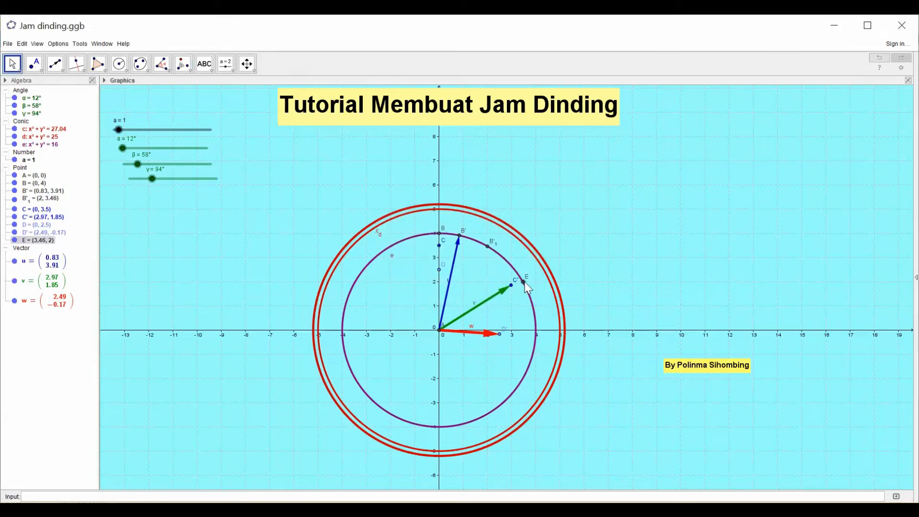
- Rotate point E clockwise around the centre point A by 30°
mouse_move(525, 283)
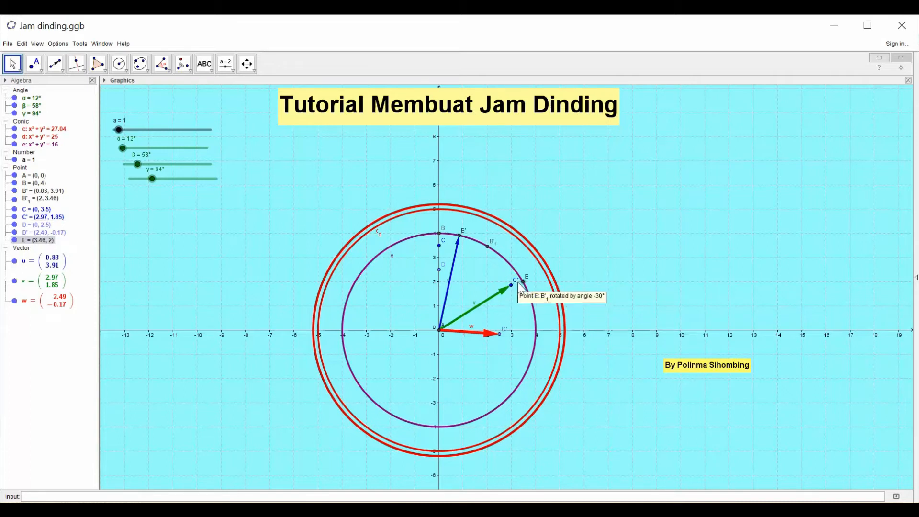
click(189, 71)
click(188, 72)
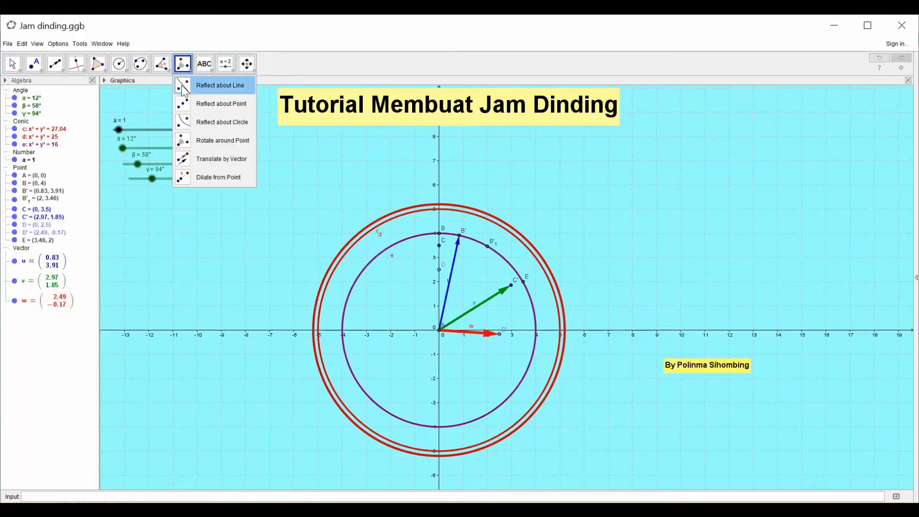
click(186, 142)
click(525, 283)
click(441, 332)
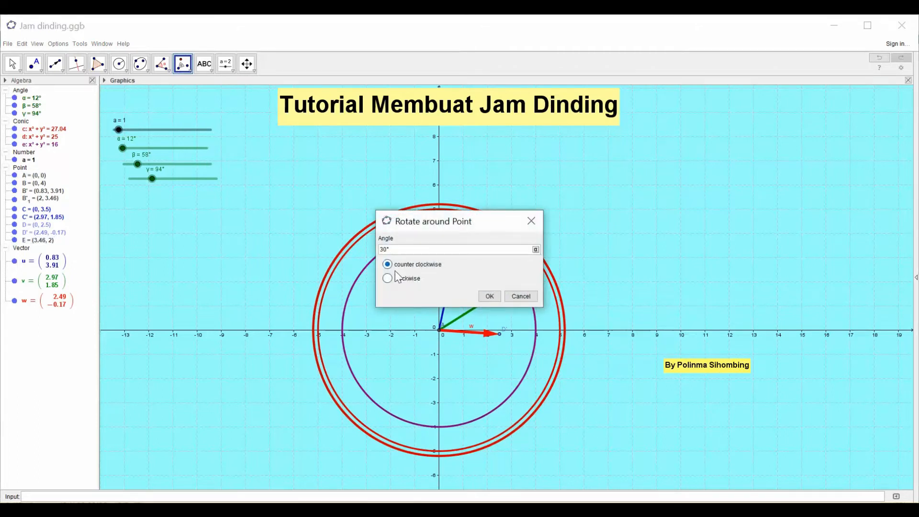
click(387, 278)
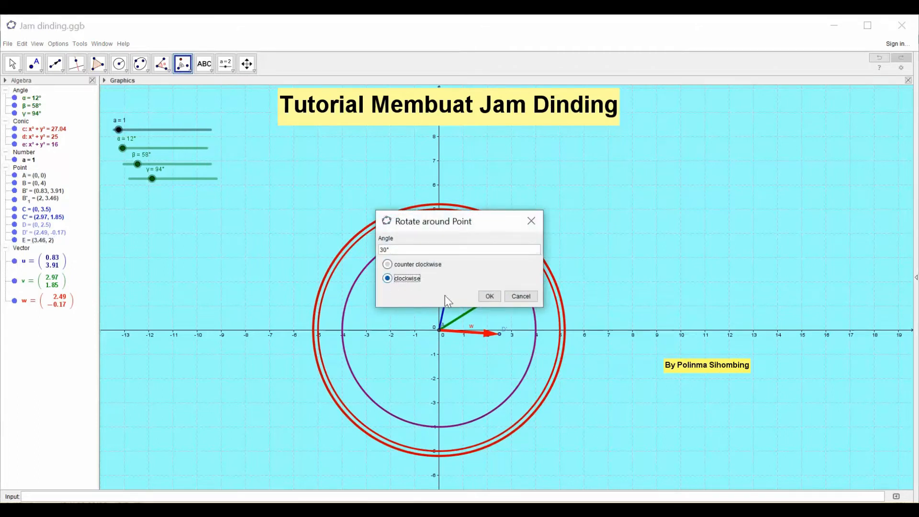
click(483, 298)
key(Escape)
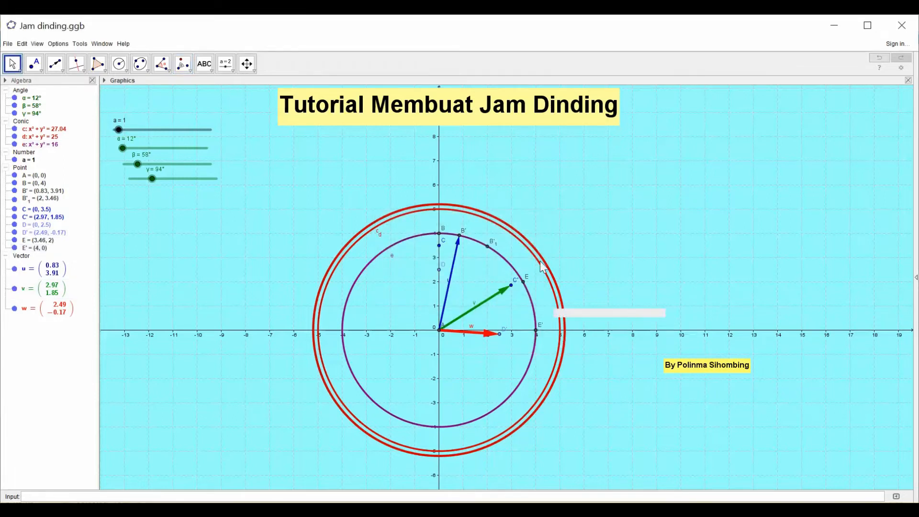
- Rotate point E' clockwise around the centre point A by 30°
click(188, 67)
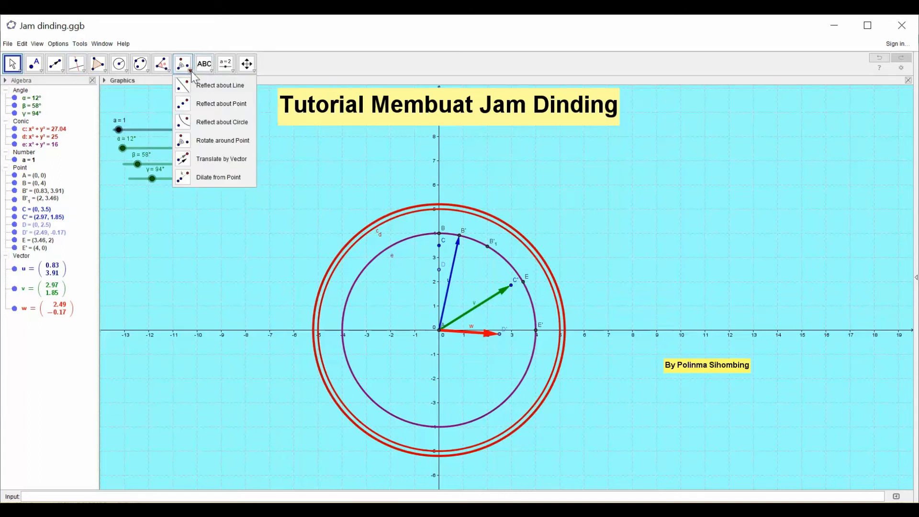
click(189, 142)
click(535, 330)
click(438, 331)
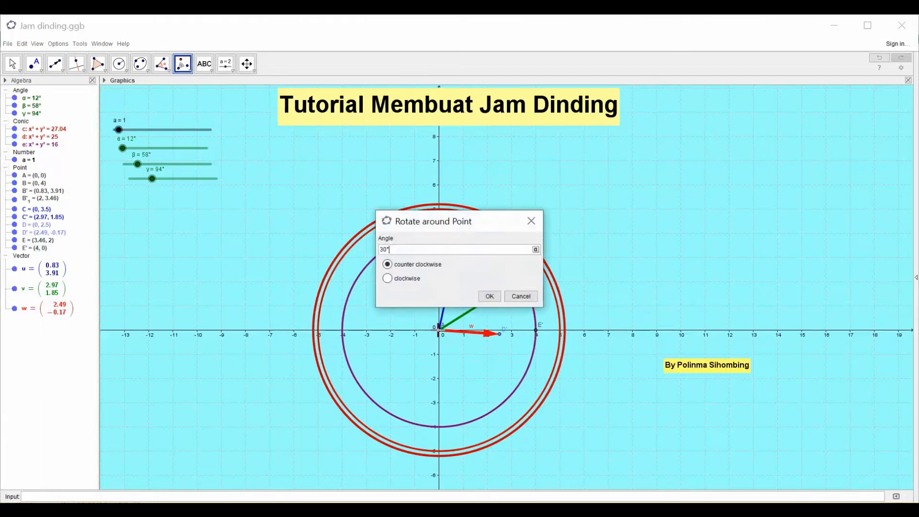
click(488, 296)
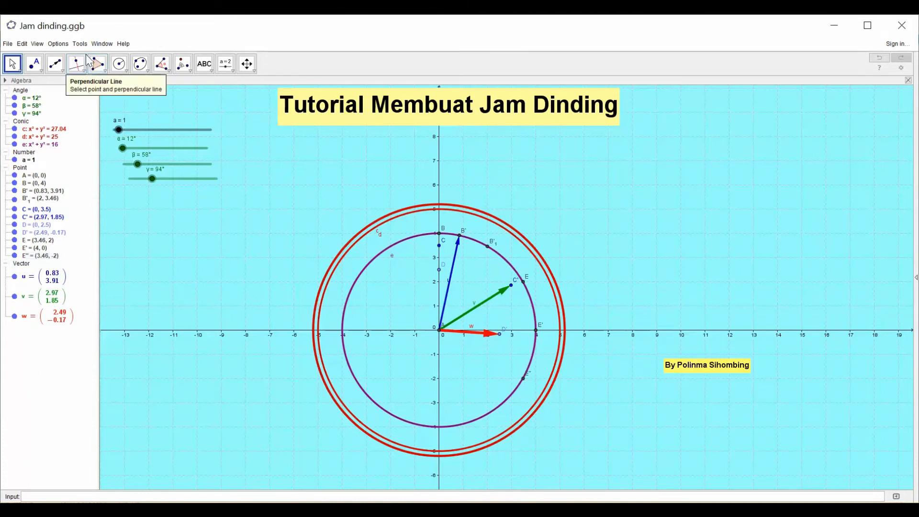
- Rotate point E'' clockwise around the centre point A by 30°
click(186, 69)
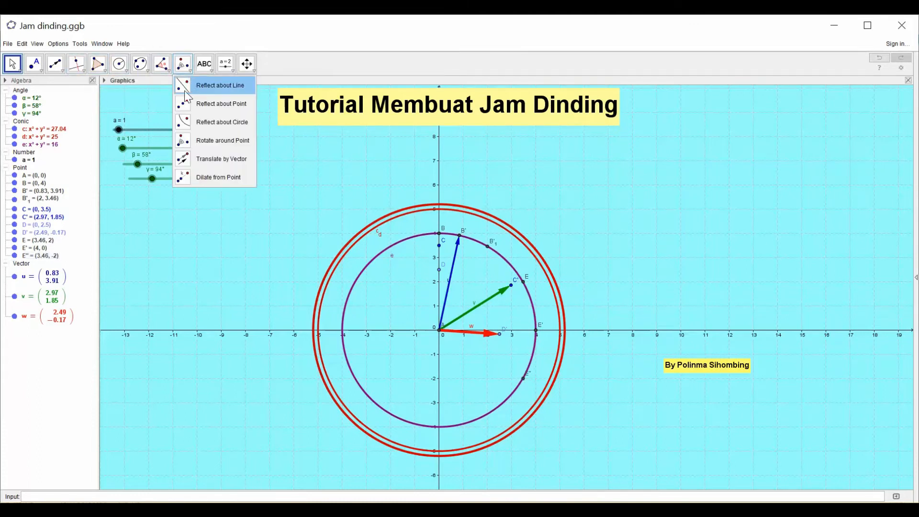
click(188, 143)
click(523, 378)
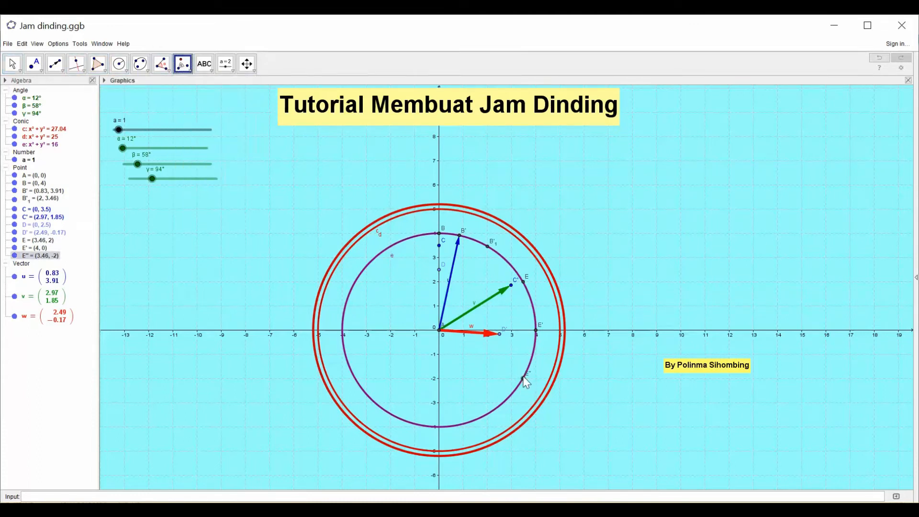
click(440, 332)
click(387, 279)
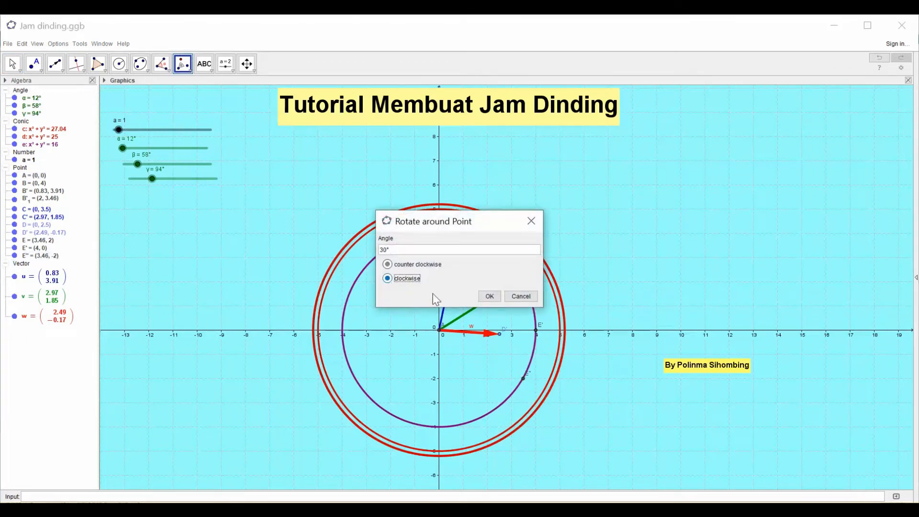
click(488, 296)
key(Escape)
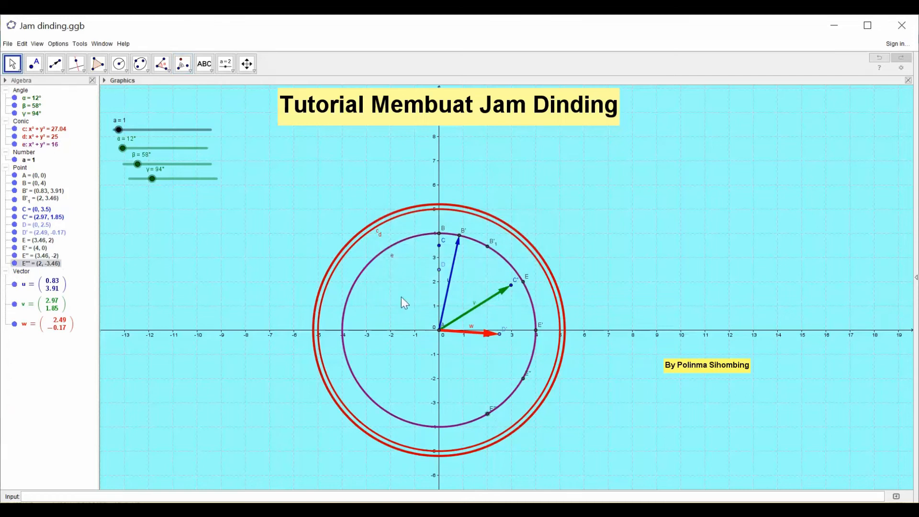
- Rotate point E''' clockwise around the centre point A by 30°
click(188, 69)
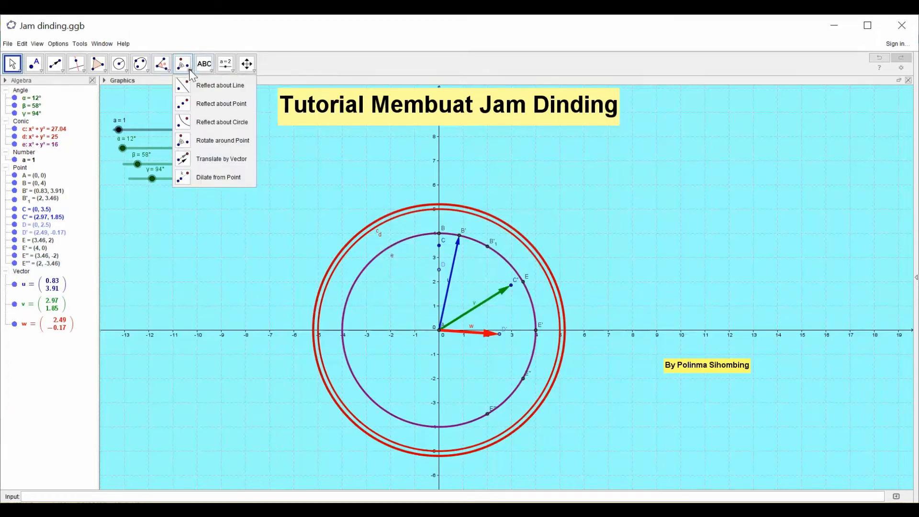
click(201, 139)
click(486, 417)
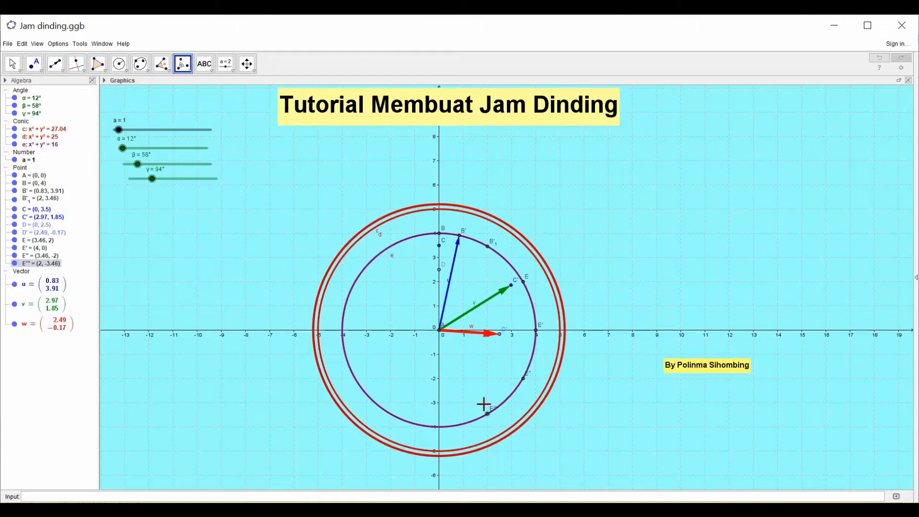
click(440, 333)
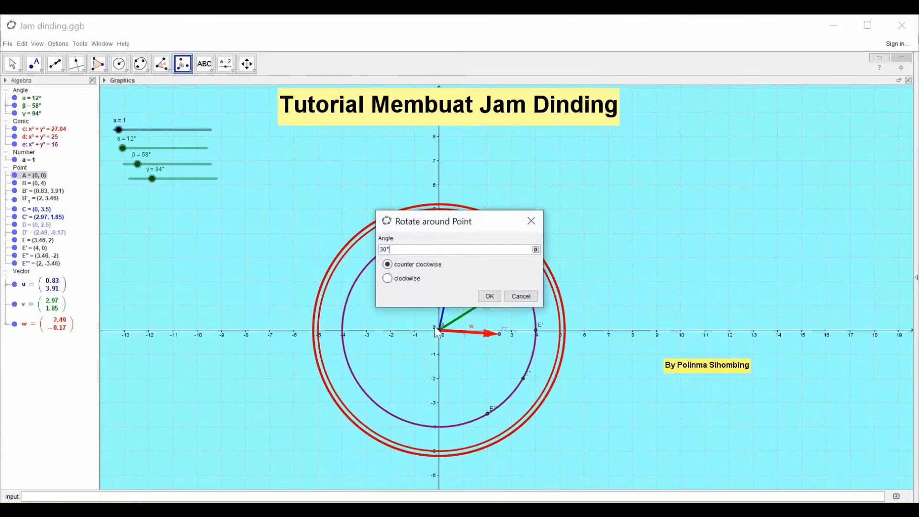
click(388, 279)
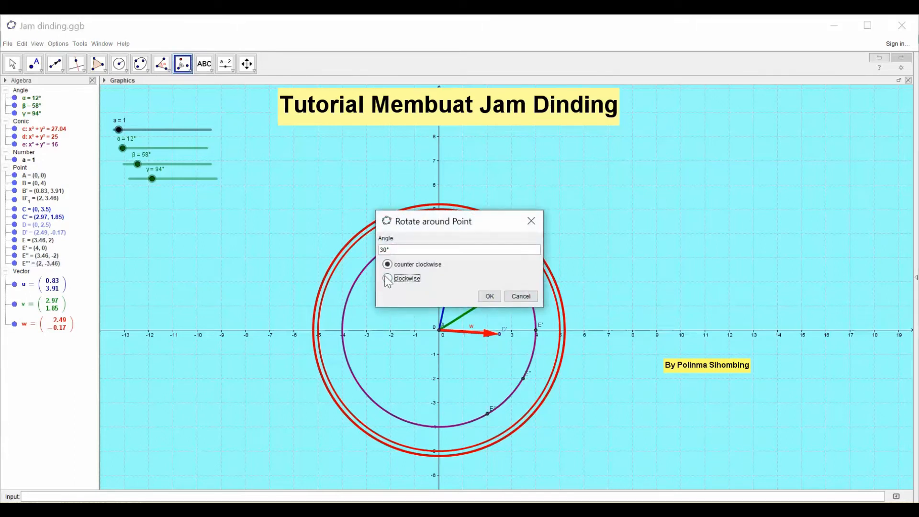
click(488, 296)
key(Escape)
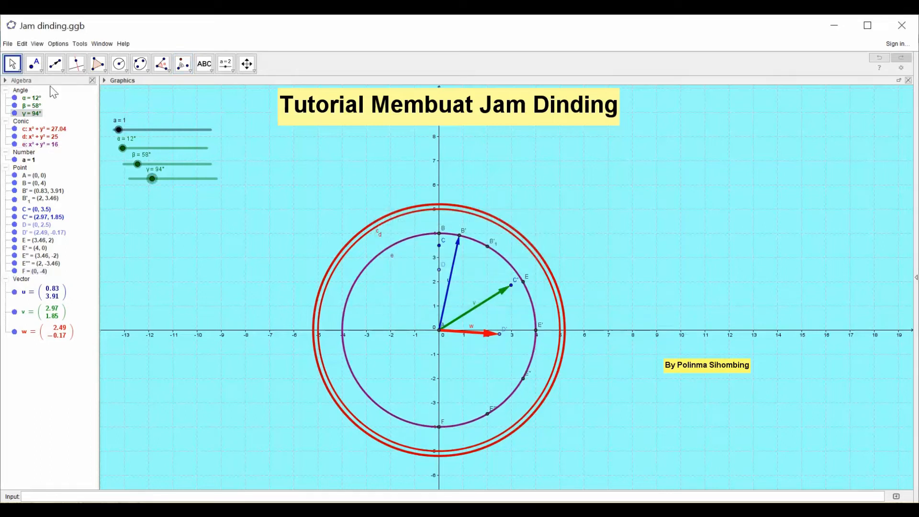
- Rotate point F clockwise around the centre point A by 30°
click(191, 77)
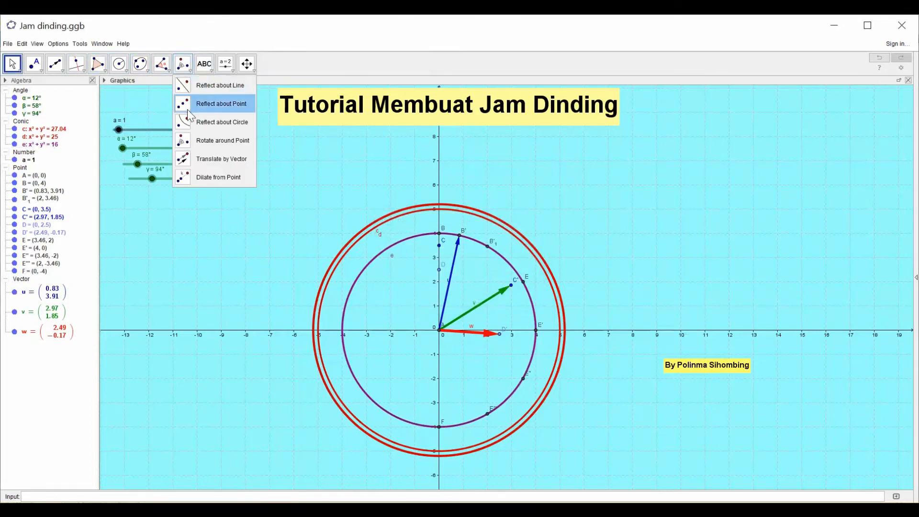
click(189, 138)
click(439, 427)
click(439, 330)
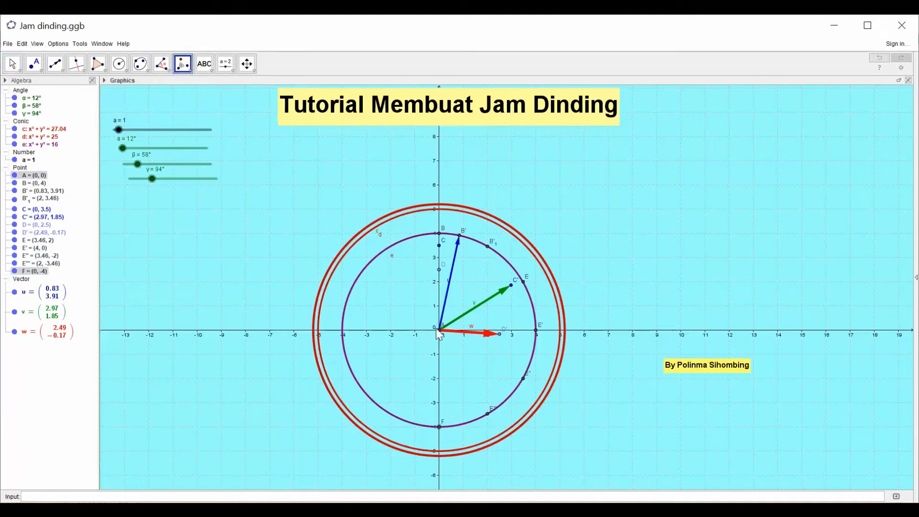
click(438, 331)
click(390, 280)
click(489, 296)
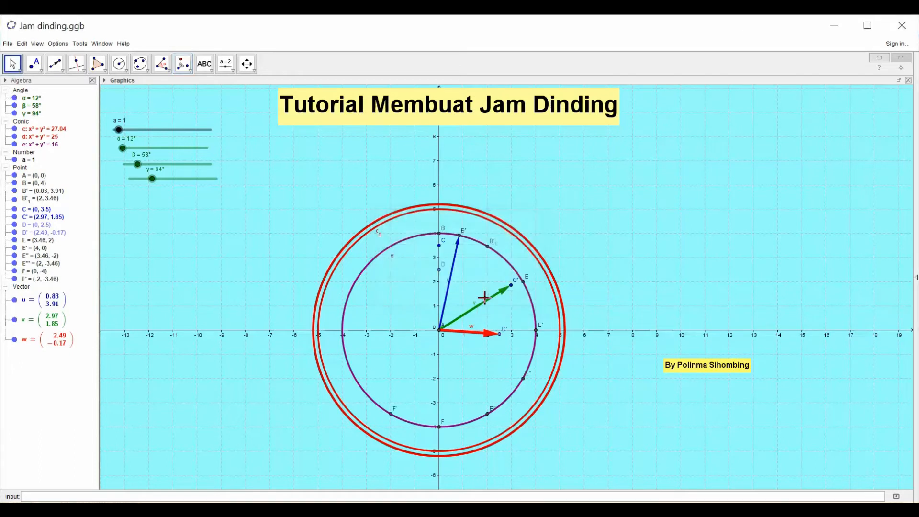
key(Escape)
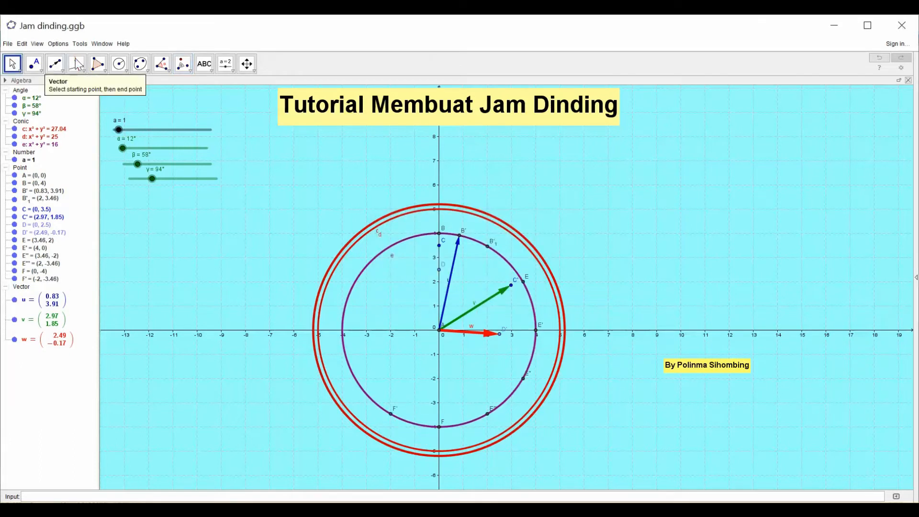
- Rotate point F' clockwise around the centre point A by 30°
click(189, 71)
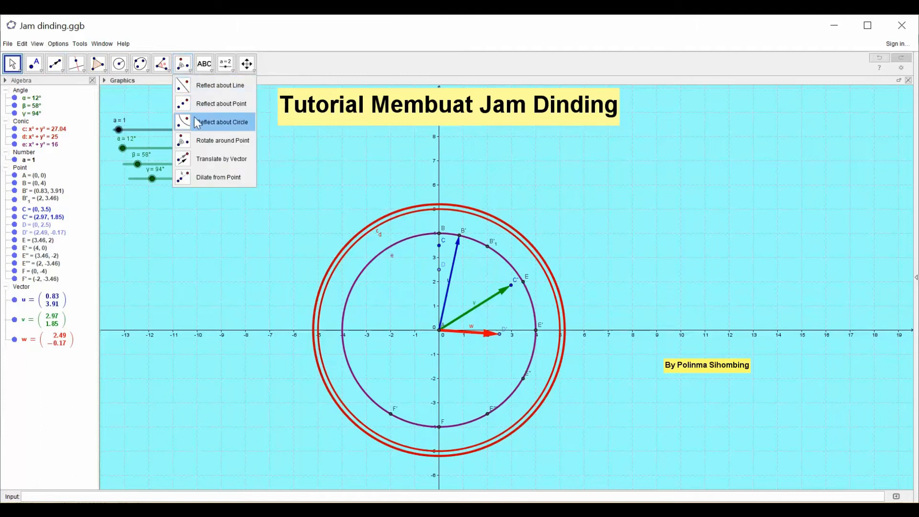
click(179, 138)
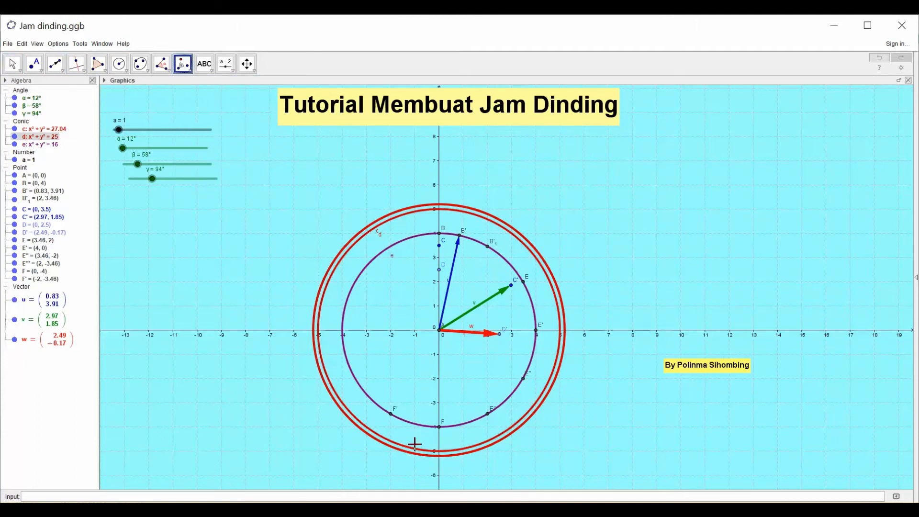
click(392, 414)
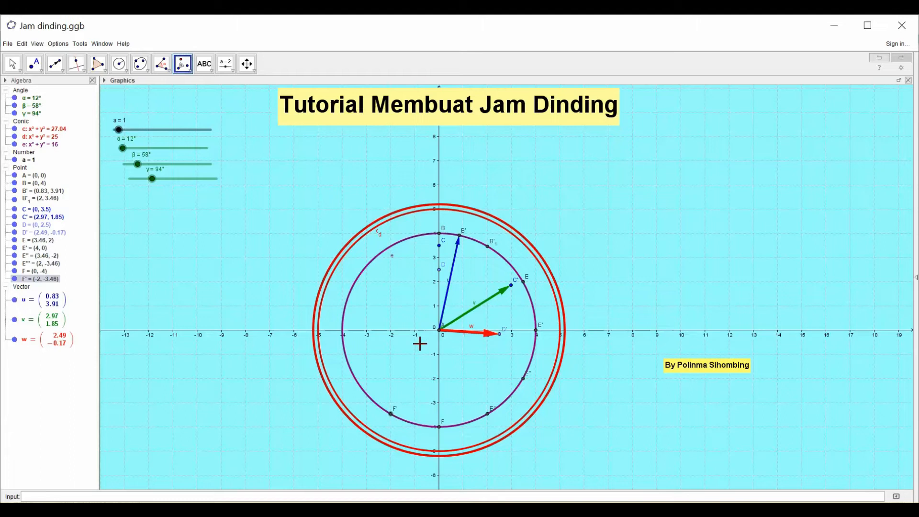
click(439, 331)
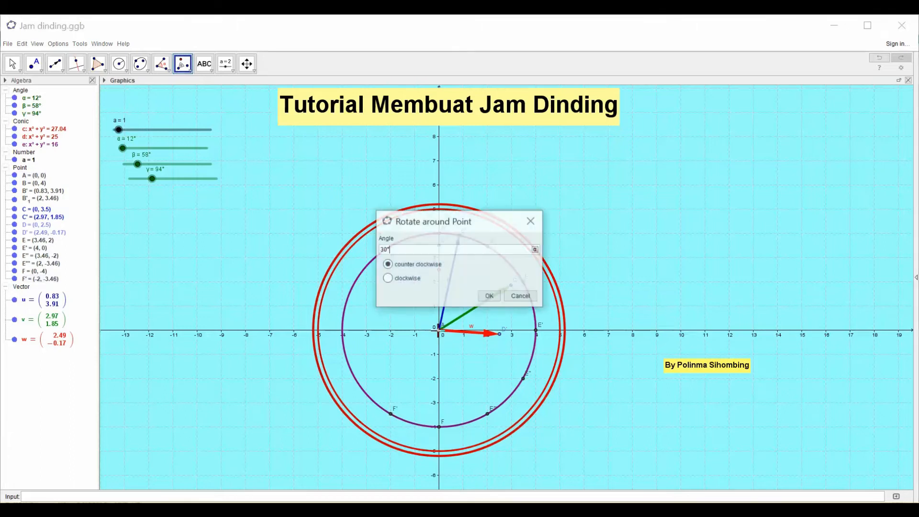
click(388, 279)
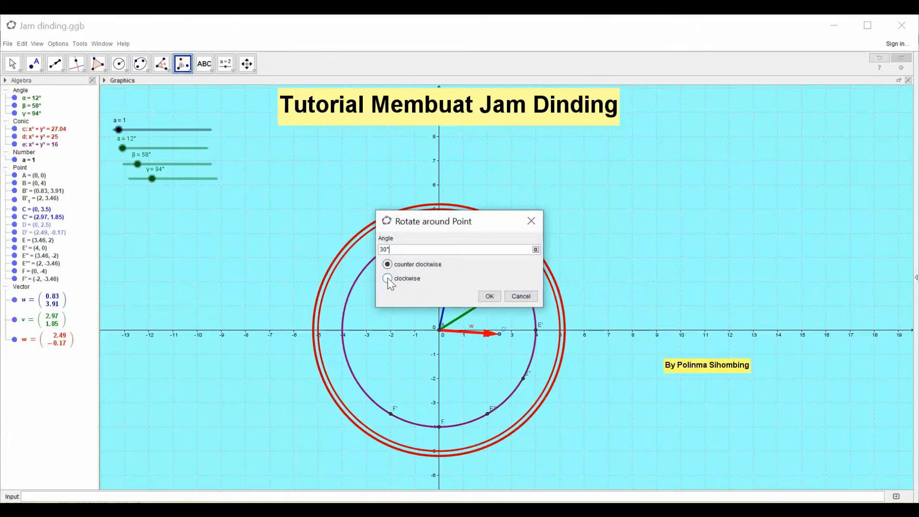
click(485, 297)
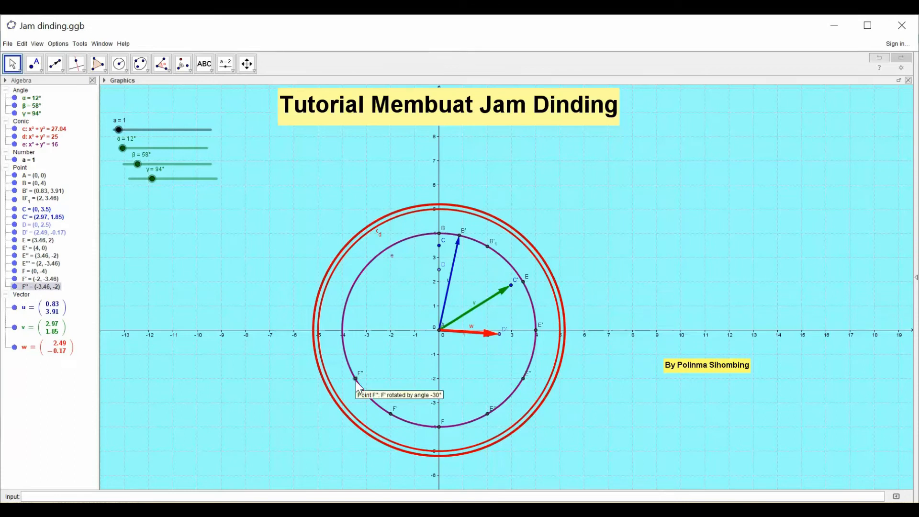
click(190, 72)
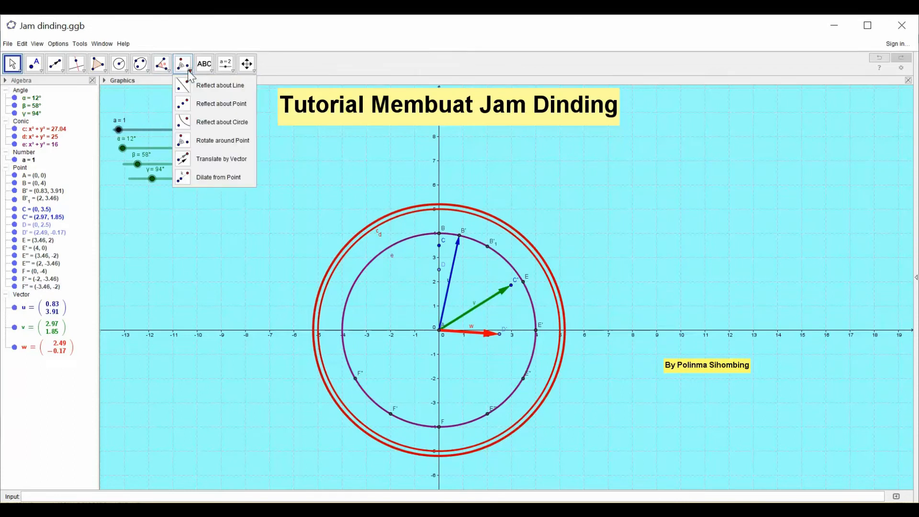
click(188, 143)
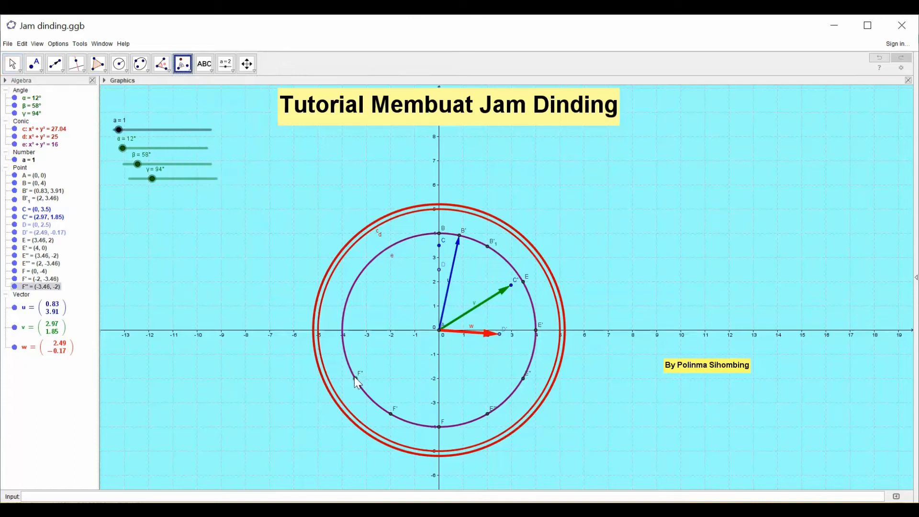
click(441, 332)
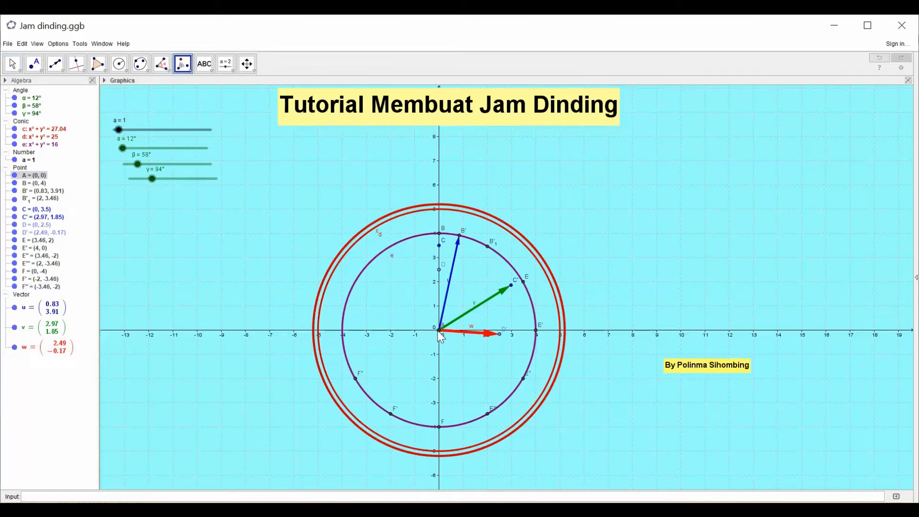
click(438, 330)
click(192, 69)
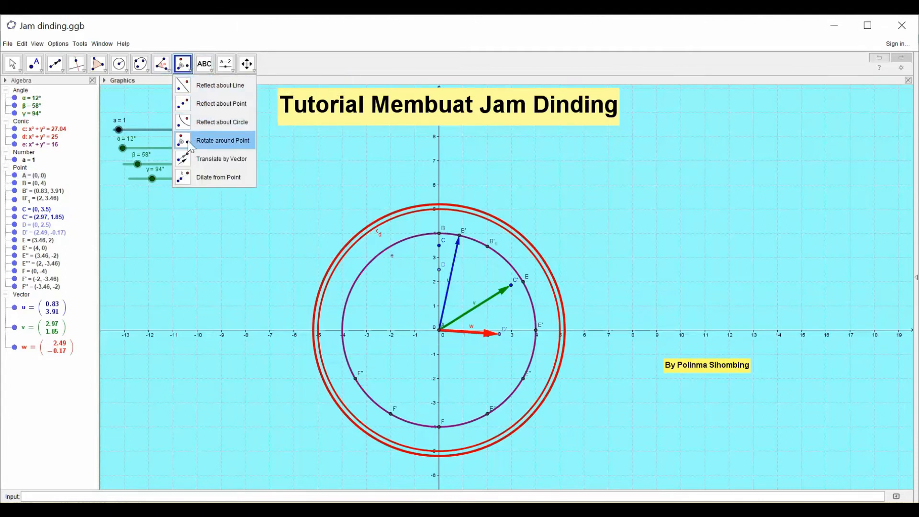
click(188, 143)
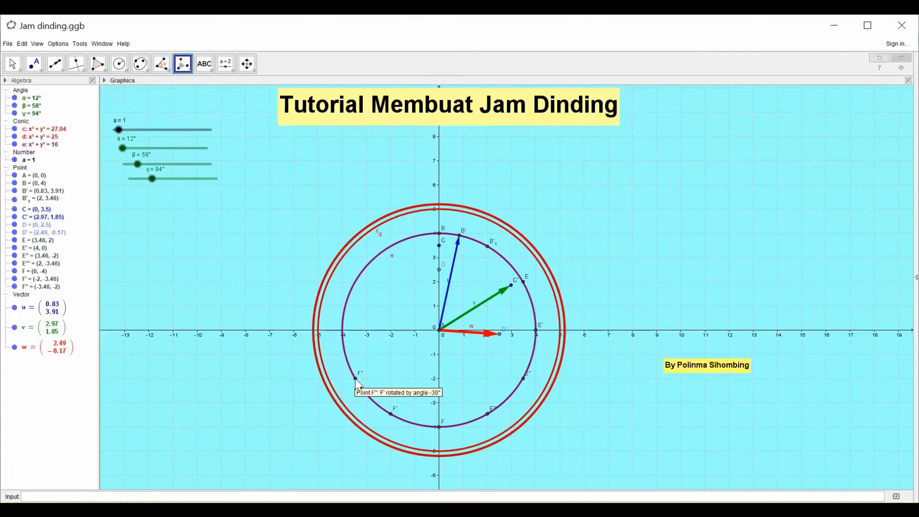
click(440, 331)
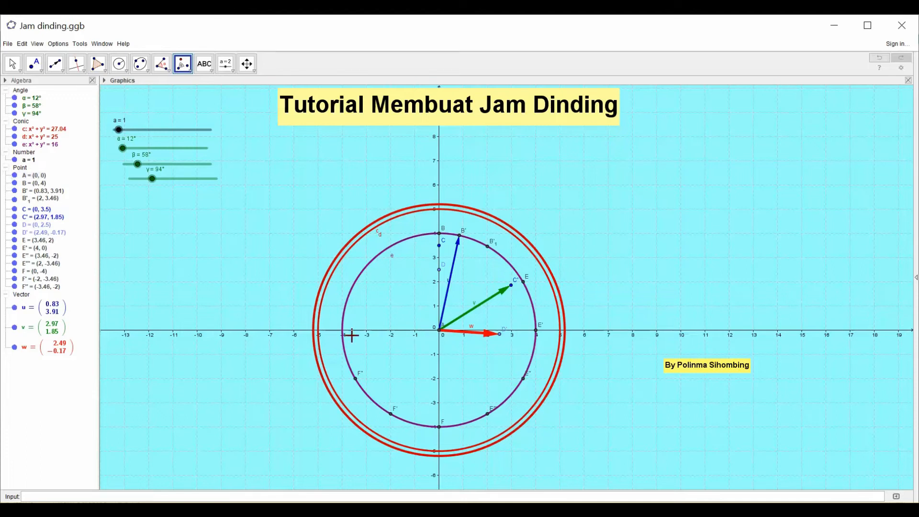
- Rotate point F'' clockwise around the centre point A by 30°
click(189, 70)
click(181, 142)
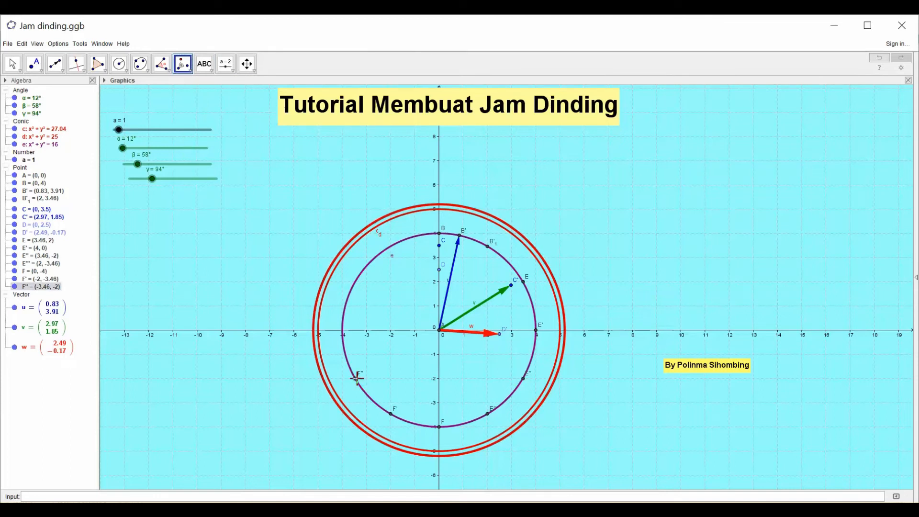
click(439, 330)
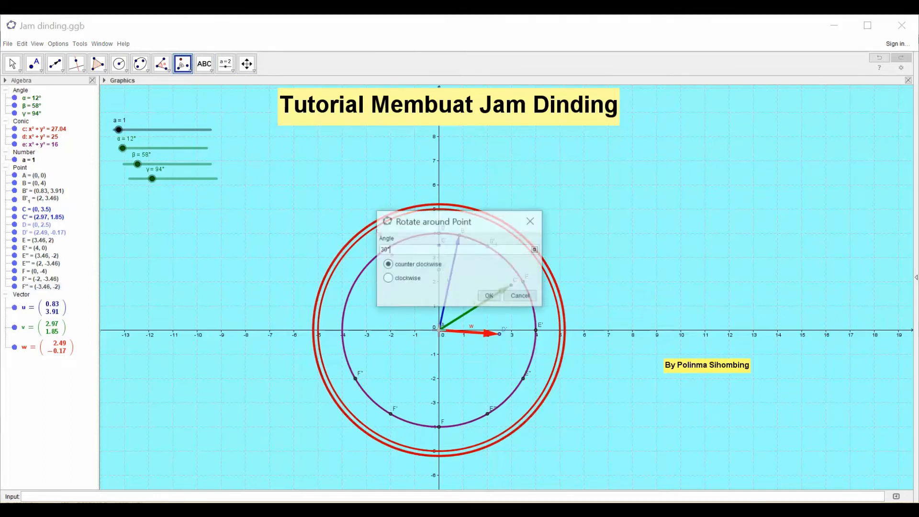
click(387, 277)
click(495, 299)
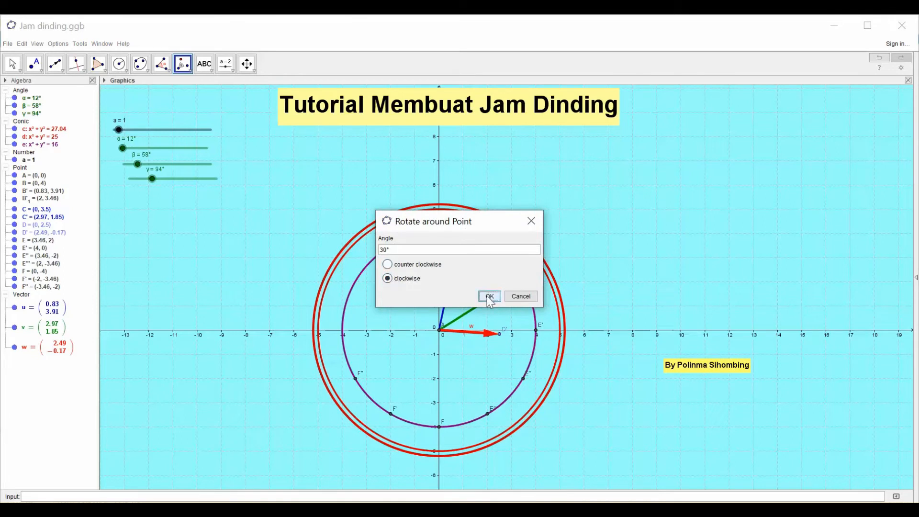
key(Escape)
- Rotate point F''' clockwise around the centre point A by 30°
click(188, 66)
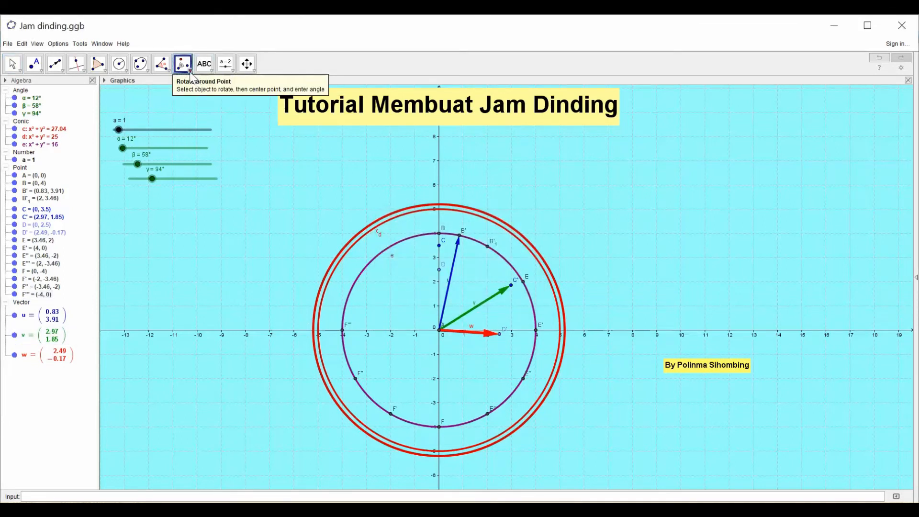
click(185, 67)
click(189, 139)
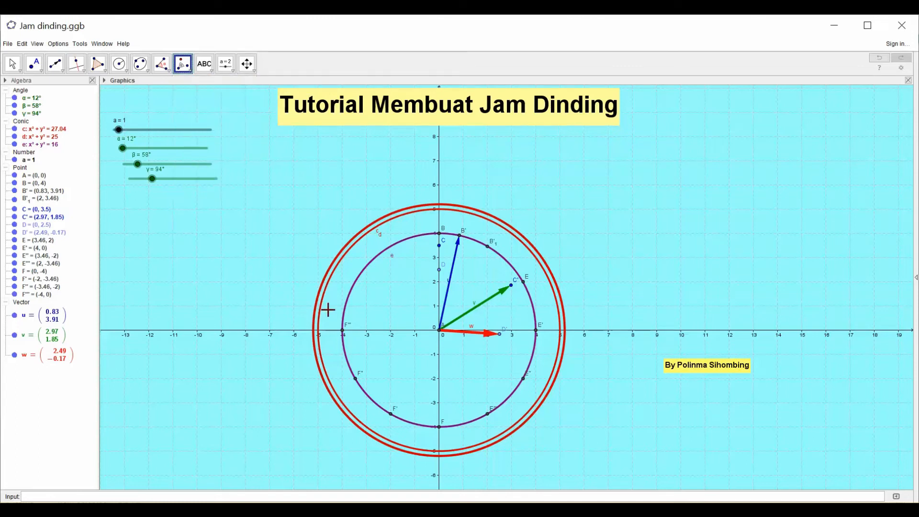
click(344, 331)
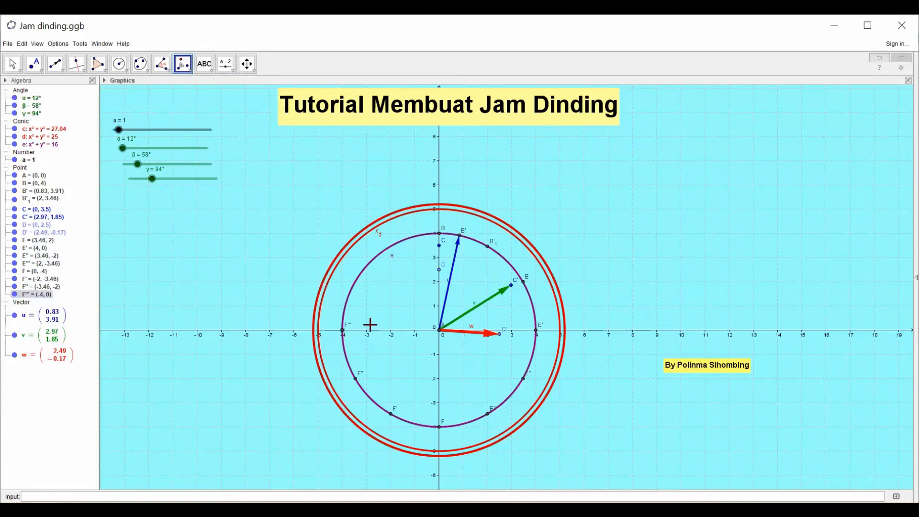
click(439, 330)
click(439, 330)
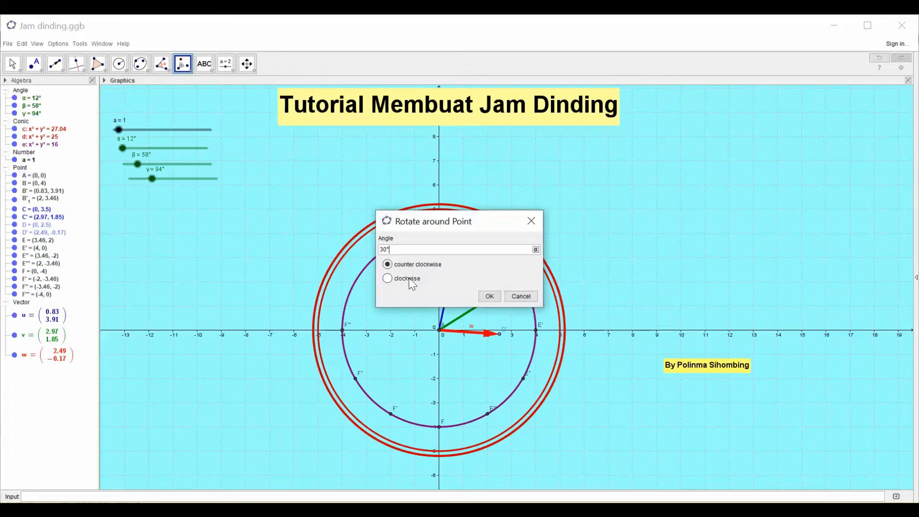
click(387, 278)
click(489, 296)
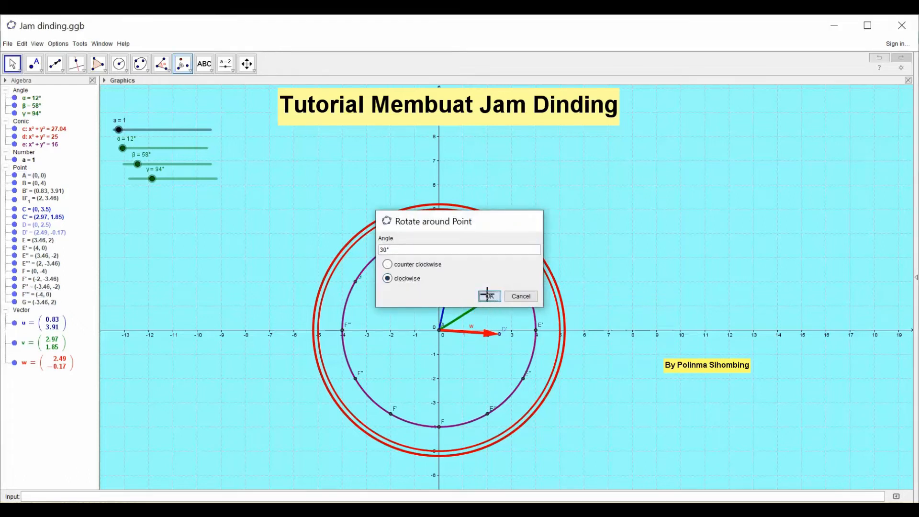
- Rotate point G clockwise around the centre point A by 30°
click(190, 74)
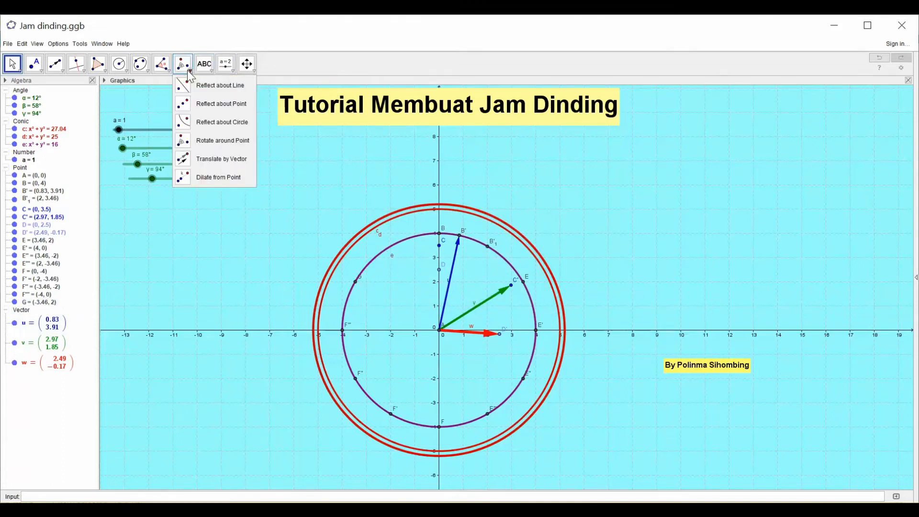
click(195, 140)
click(357, 284)
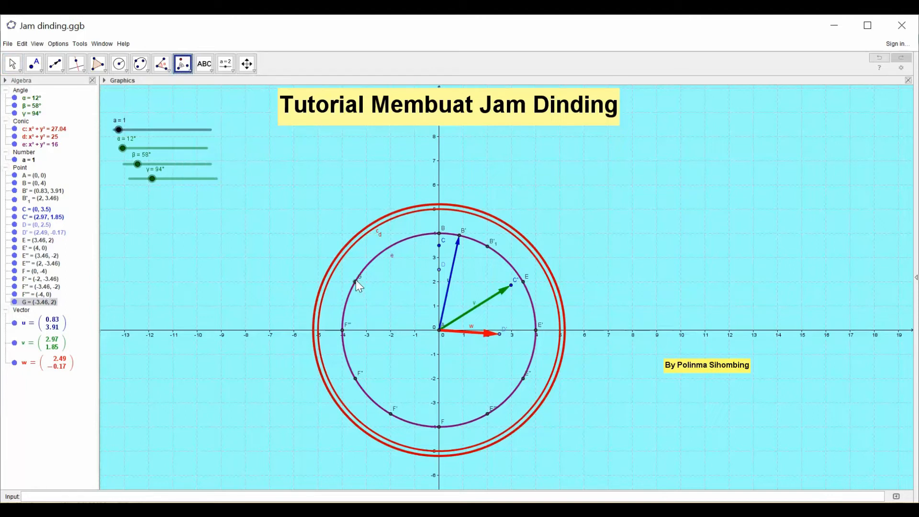
click(440, 331)
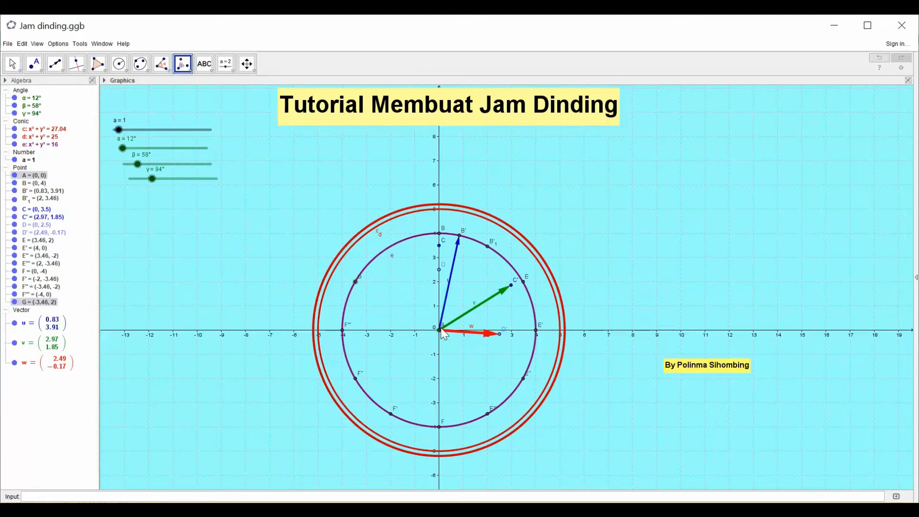
text(30)
click(387, 278)
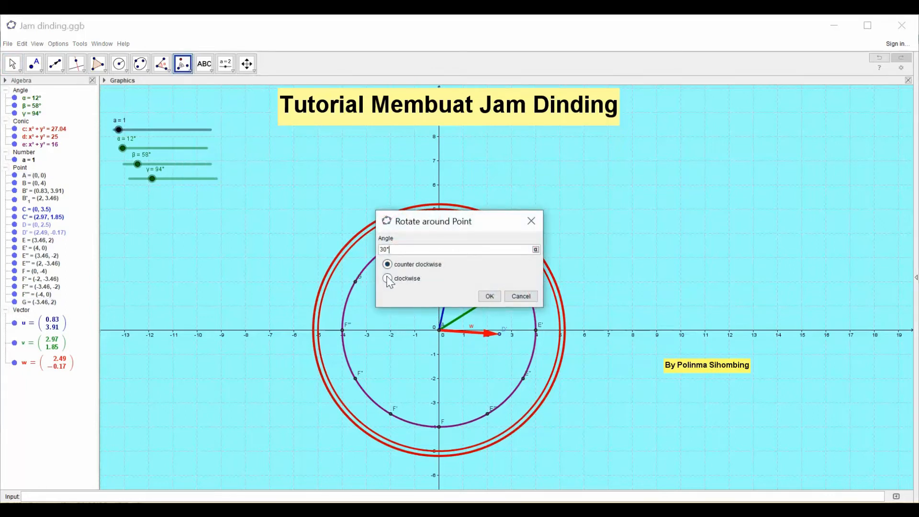
click(484, 298)
key(Escape)
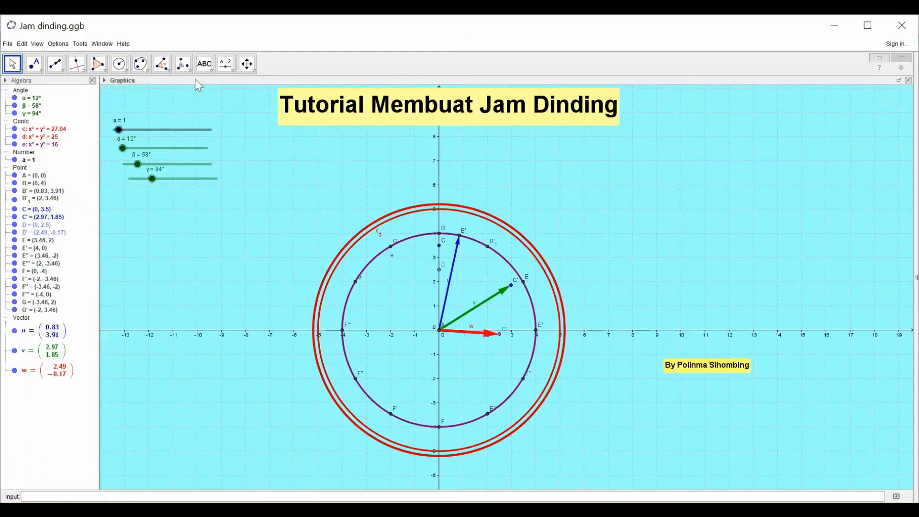
- Insert a text object reading 12 in the empty area to the upper right of the clock
click(204, 64)
click(213, 85)
click(707, 154)
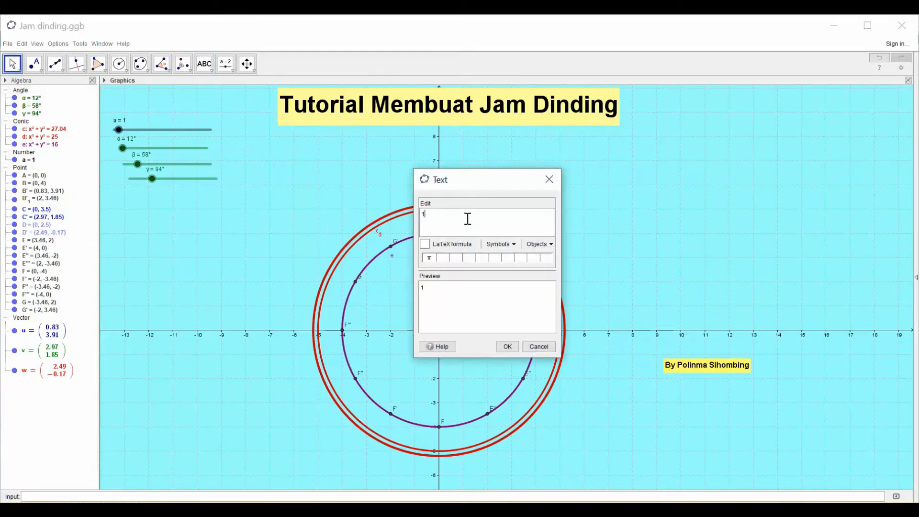
click(506, 345)
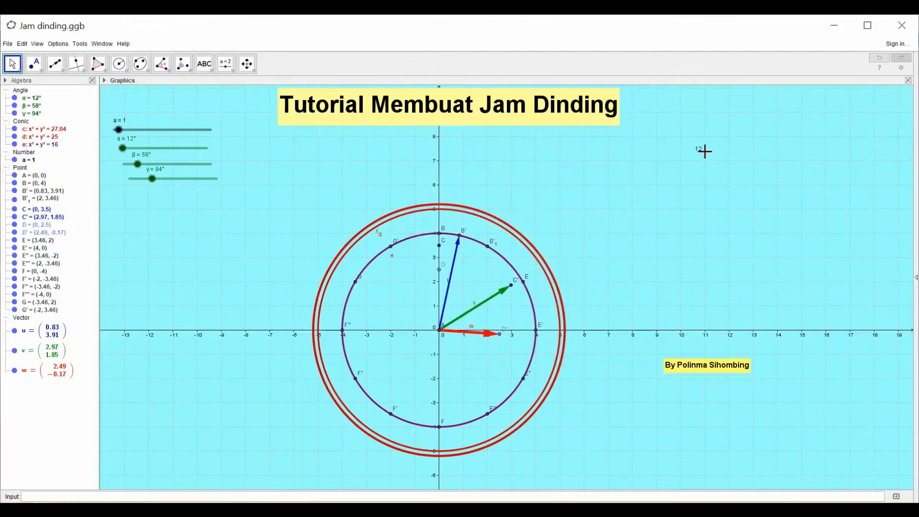
- Format the 12 text as Very Large and bold, and place it just above point B between the inner and outer circles
right_click(699, 149)
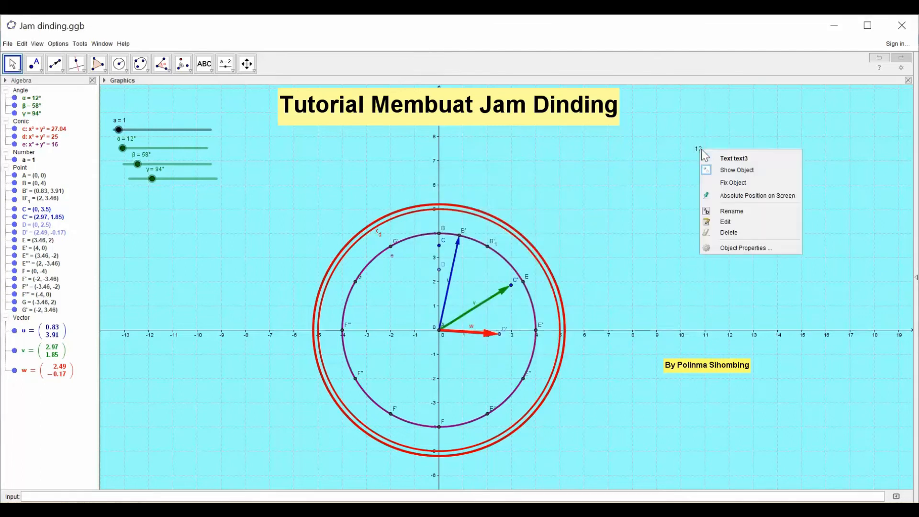
click(743, 246)
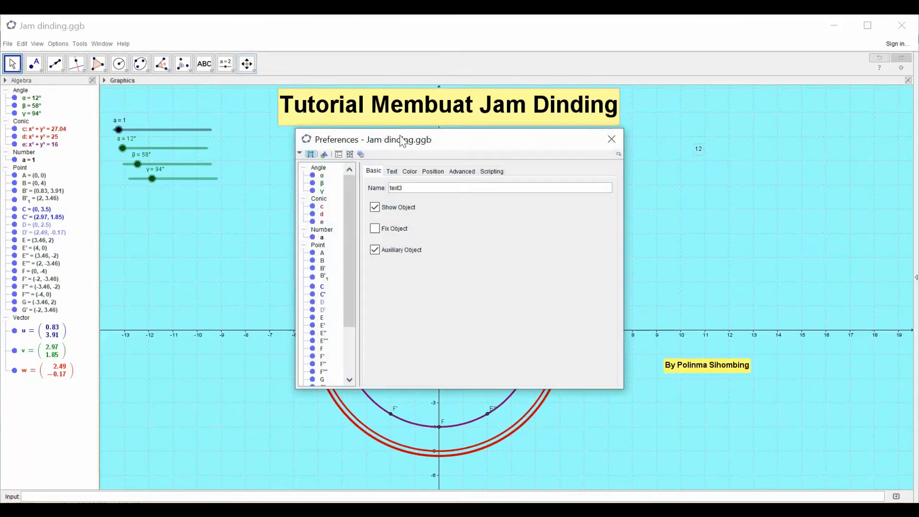
click(392, 172)
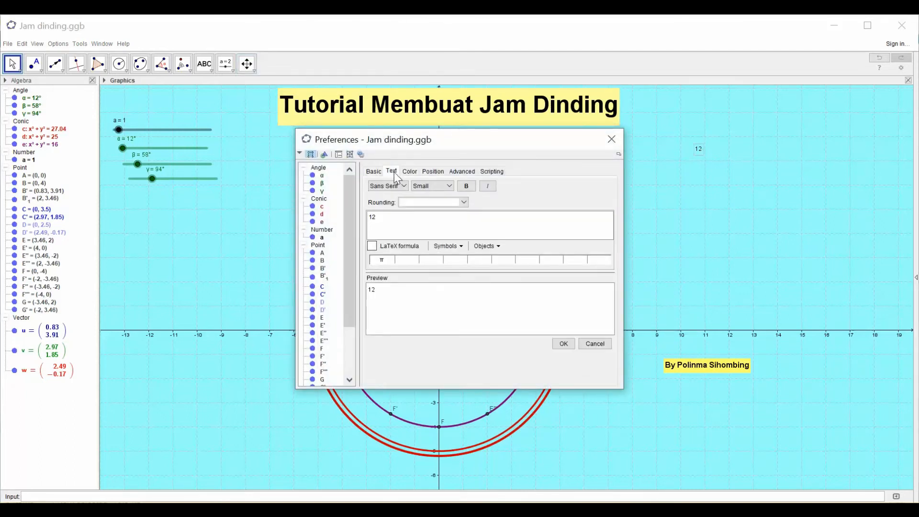
click(450, 186)
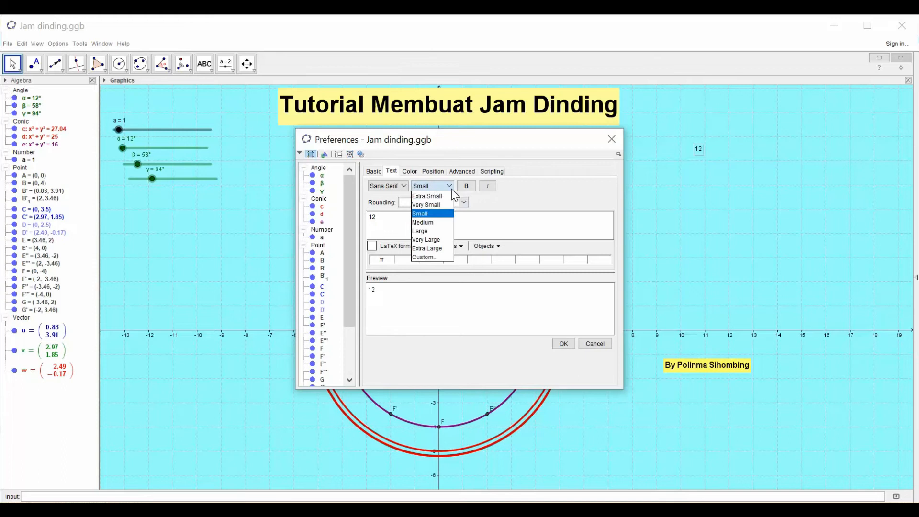
click(431, 240)
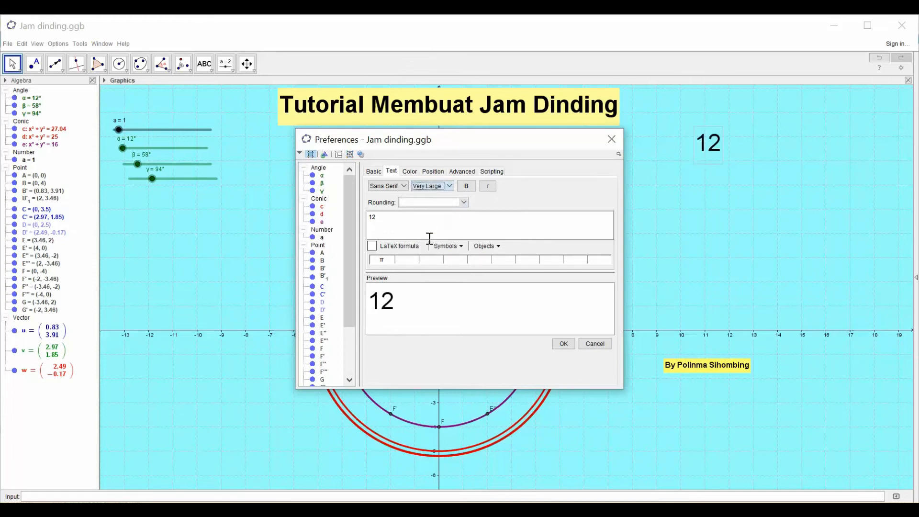
click(467, 186)
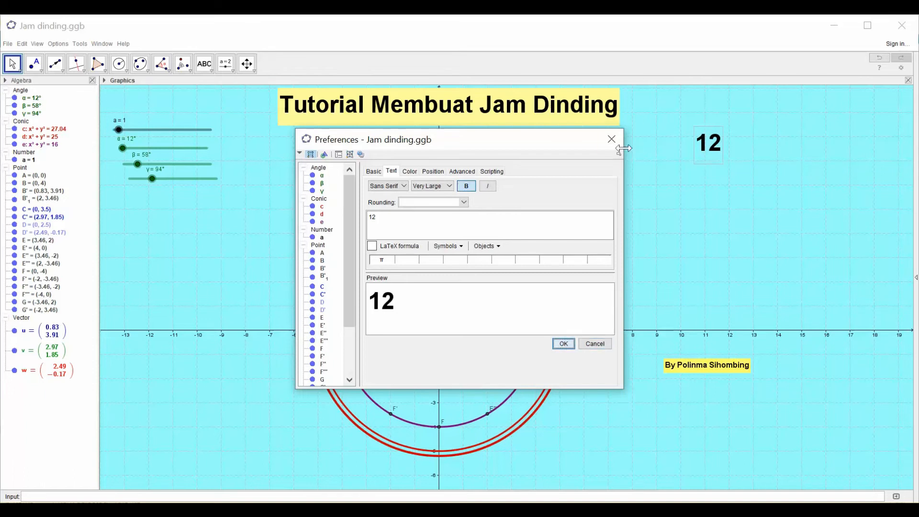
click(611, 139)
drag(706, 160, 446, 232)
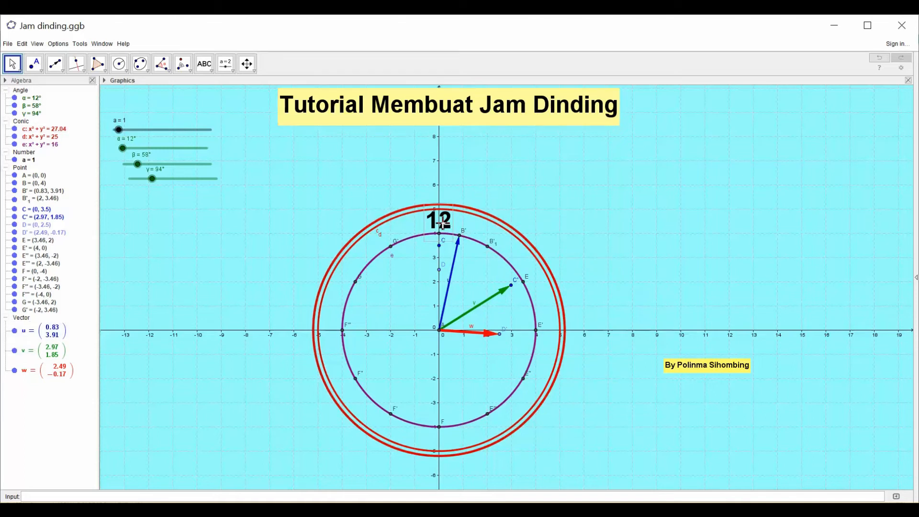
drag(443, 226, 445, 226)
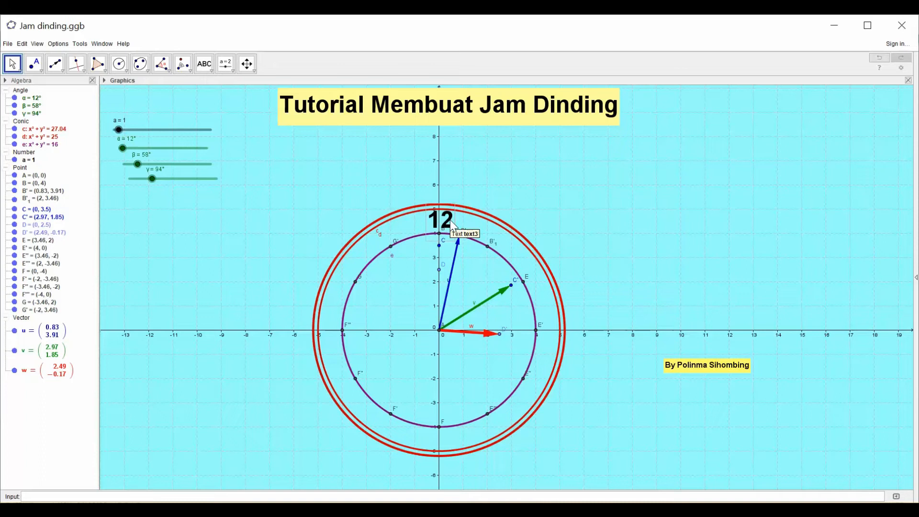
- Paste a copy of the 12 label outside the clock and change the copy's text to 11
right_click(612, 173)
click(598, 169)
key(ctrl+v)
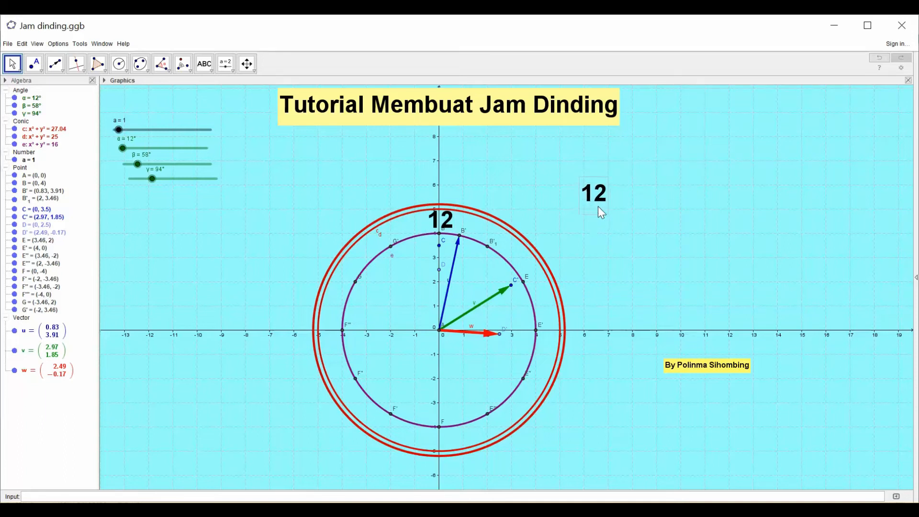
right_click(598, 207)
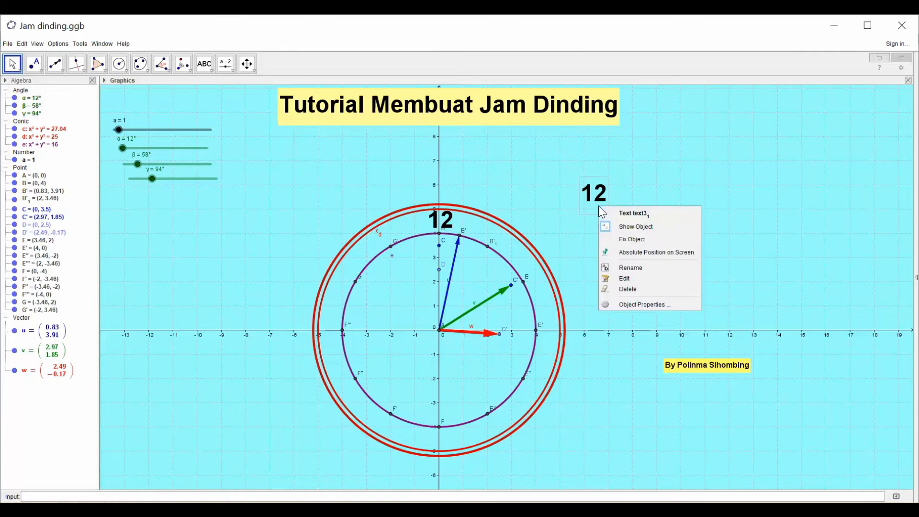
click(639, 304)
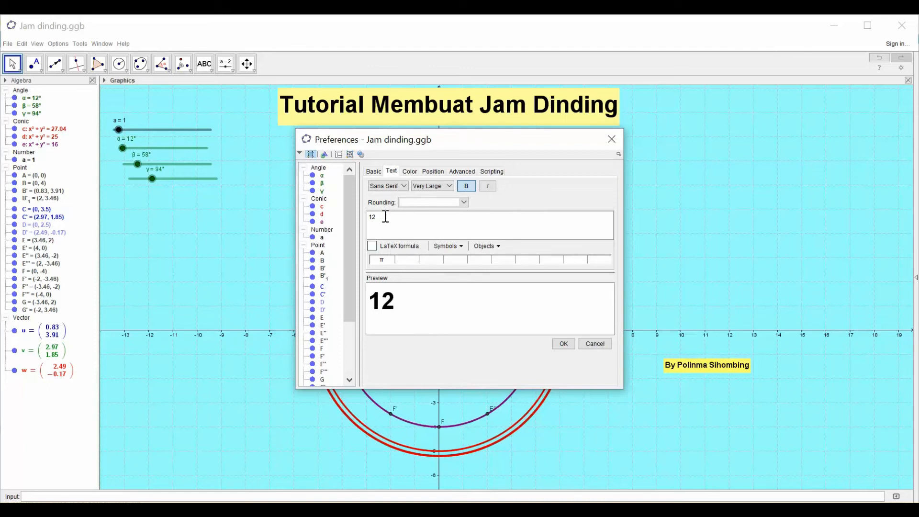
key(BackSpace)
text(1)
- Set the 11 label's font size to a custom 300%
click(451, 185)
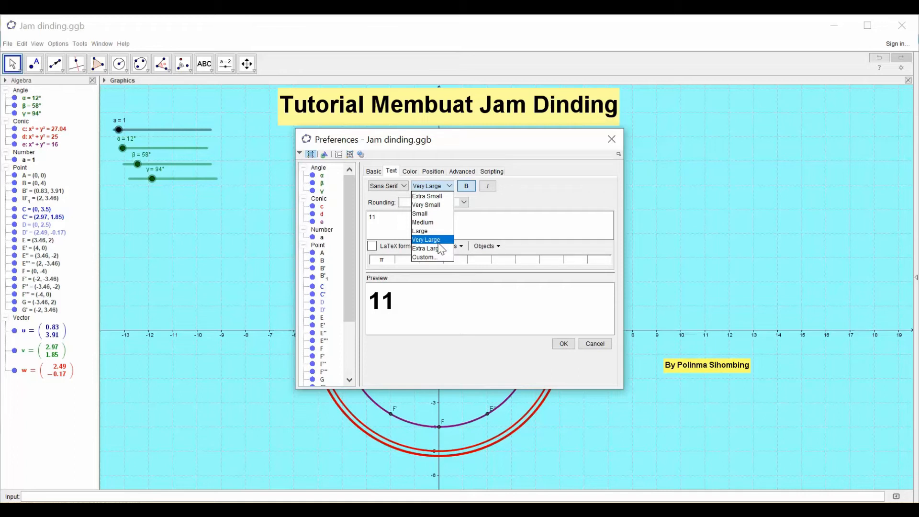
click(430, 258)
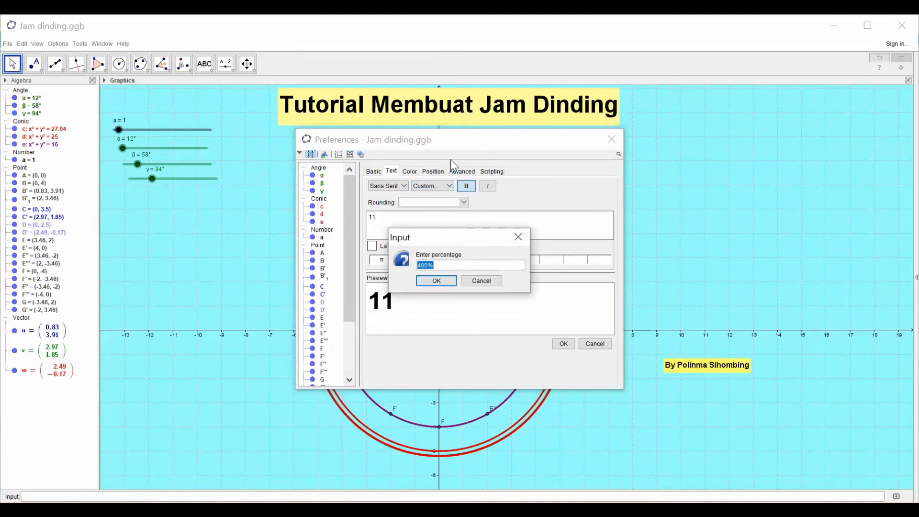
click(423, 266)
key(BackSpace)
text(3)
click(441, 285)
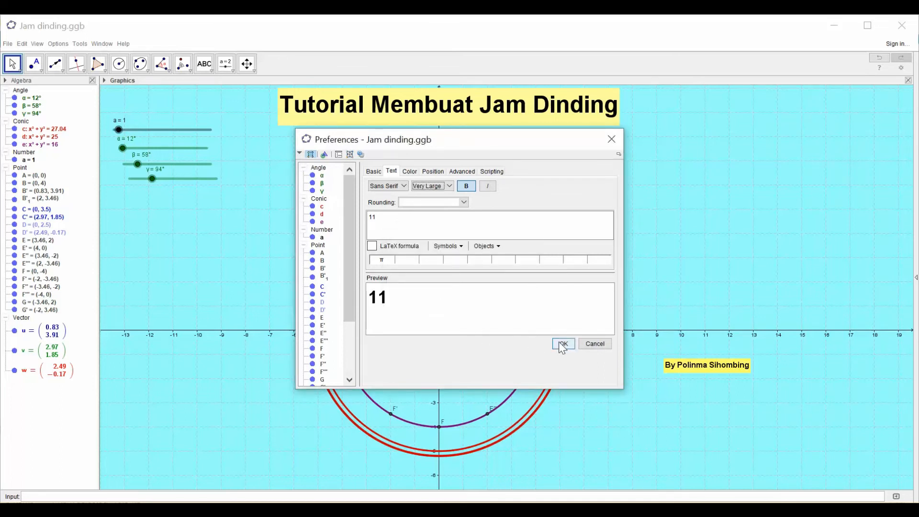
click(619, 141)
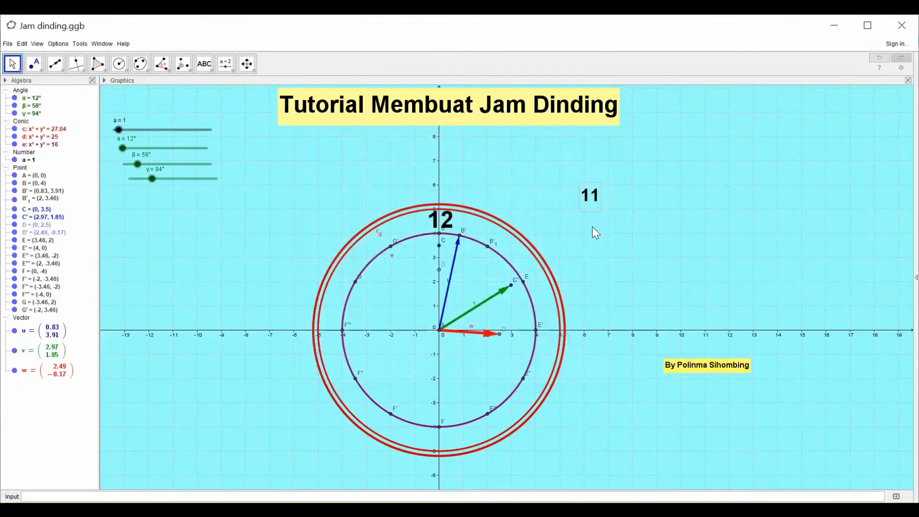
- Move the 11 label beside point G' and place a copy of it outside the clock, to the right of the face
drag(570, 238, 388, 242)
drag(611, 203, 536, 256)
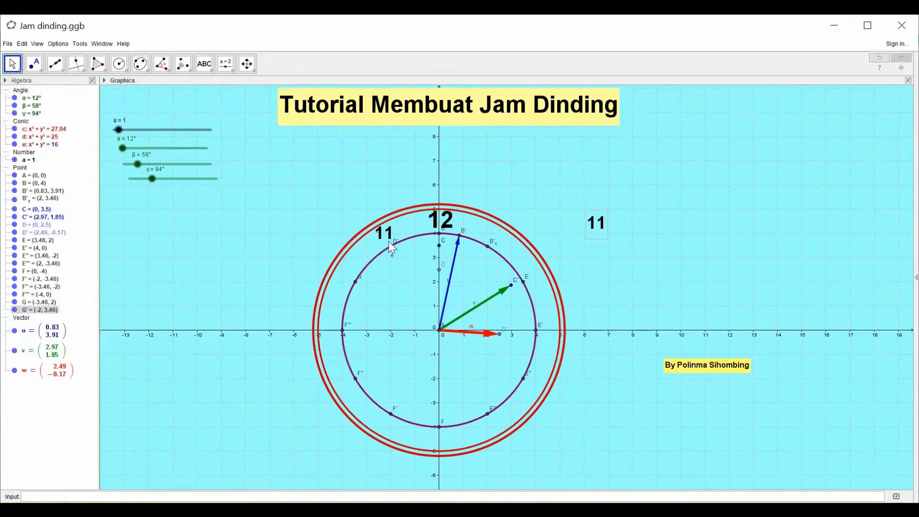
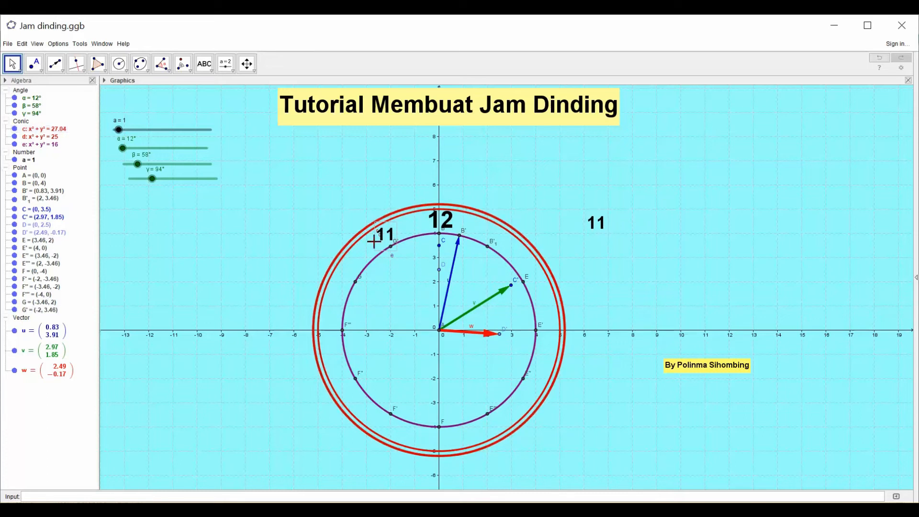
- Change the text of the 11 copy outside the clock to 10 and move it beside point G
right_click(599, 238)
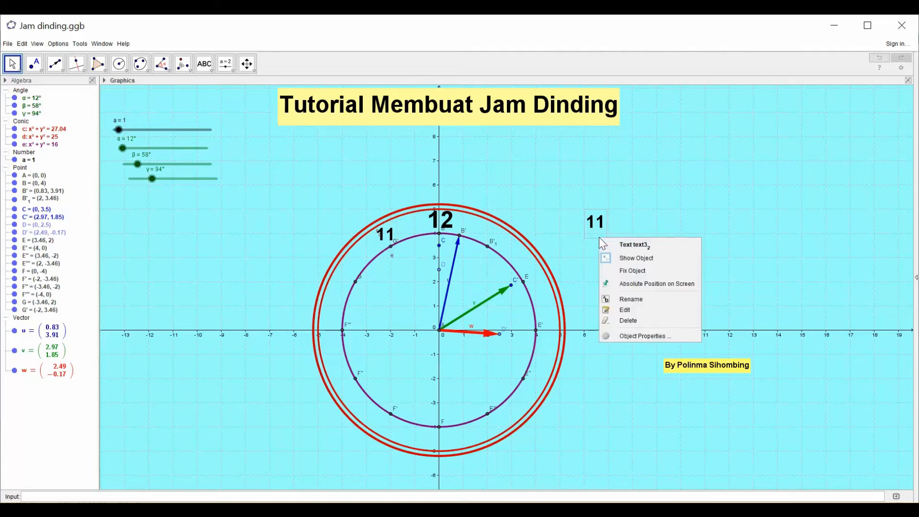
click(623, 311)
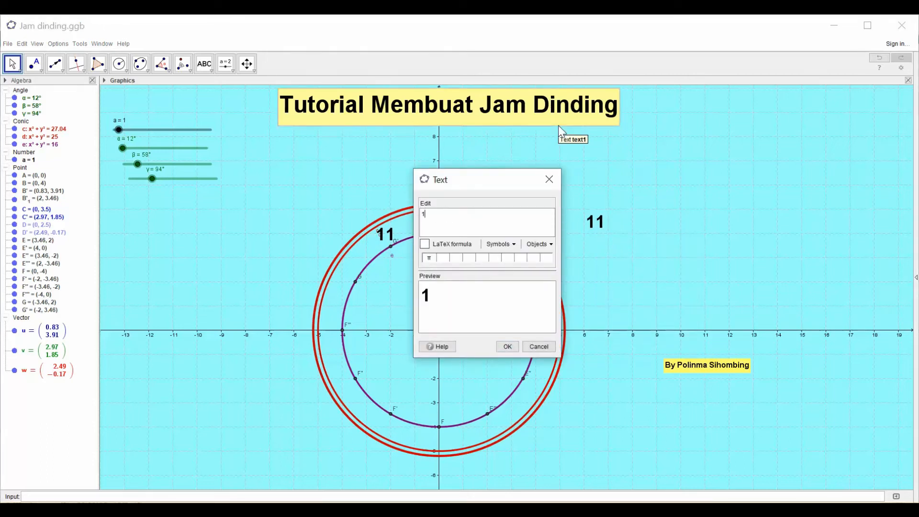
text(0)
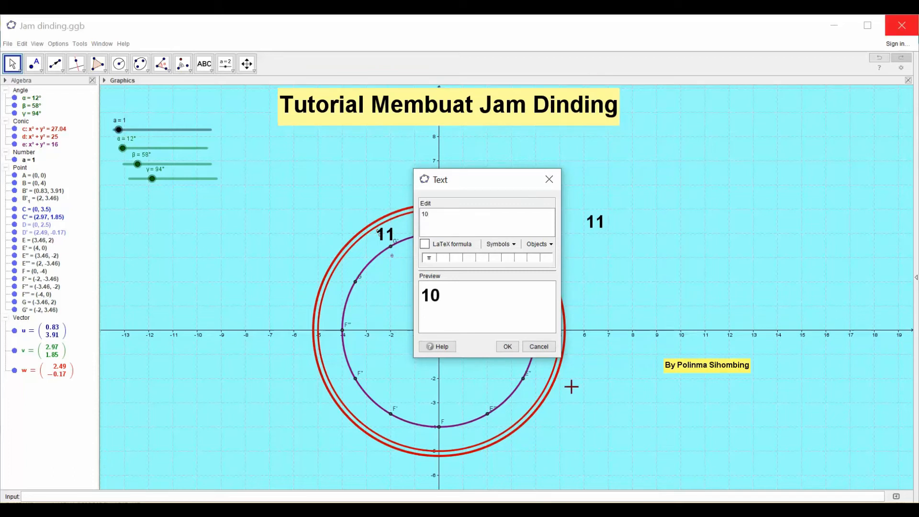
click(507, 349)
drag(602, 231, 354, 280)
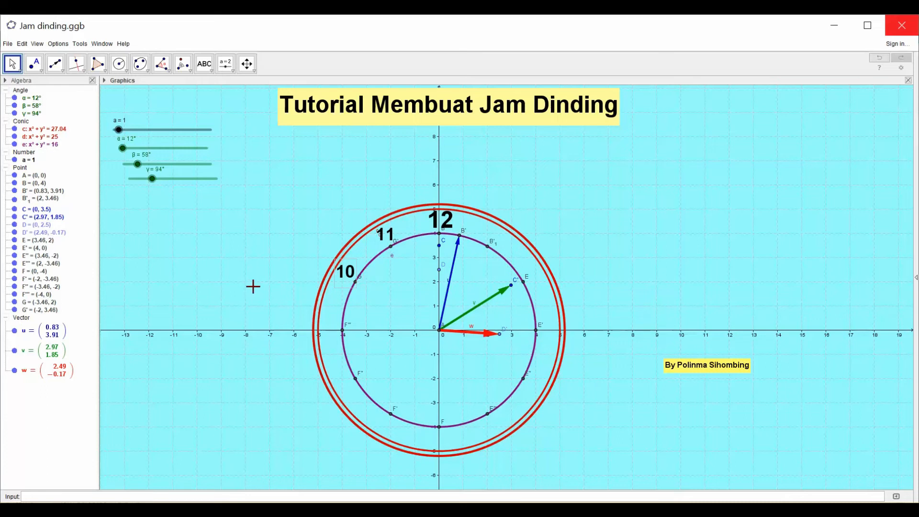
- Paste a copy of the 11 label outside the clock and change its text to 9
key(ctrl+v)
right_click(607, 268)
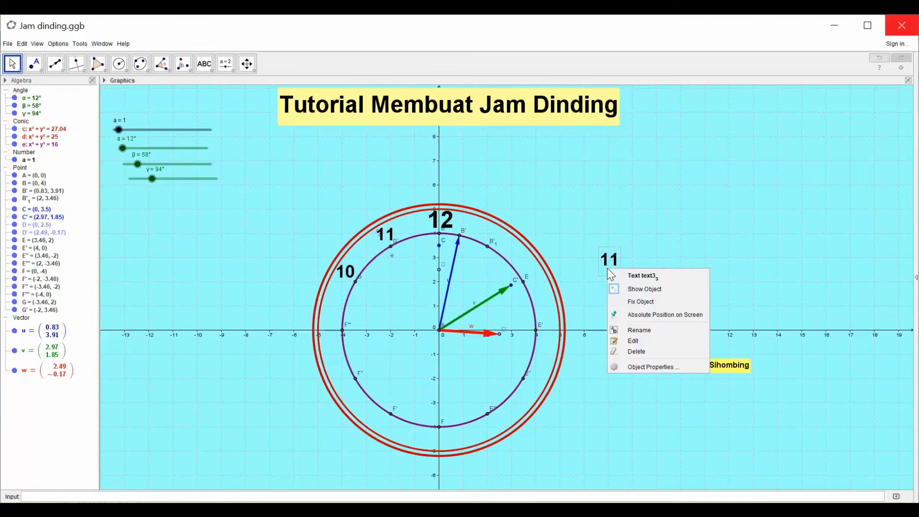
click(639, 340)
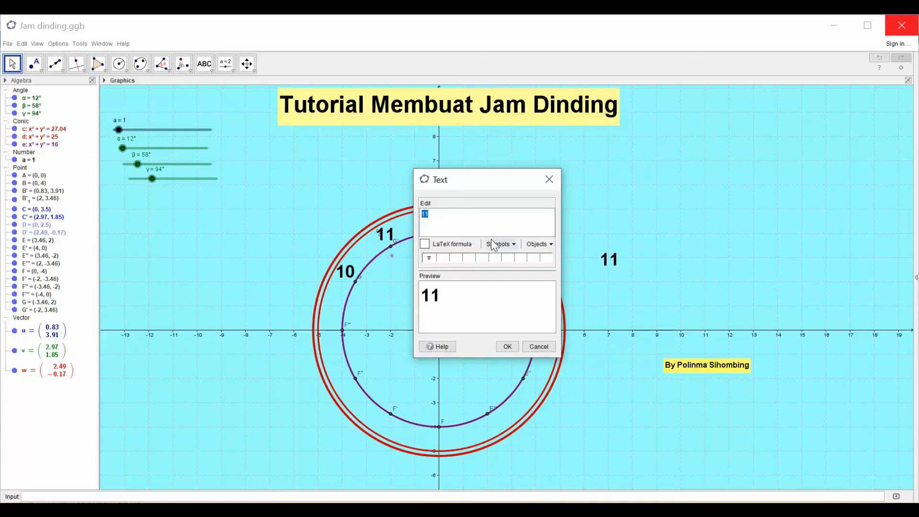
text(9)
click(507, 346)
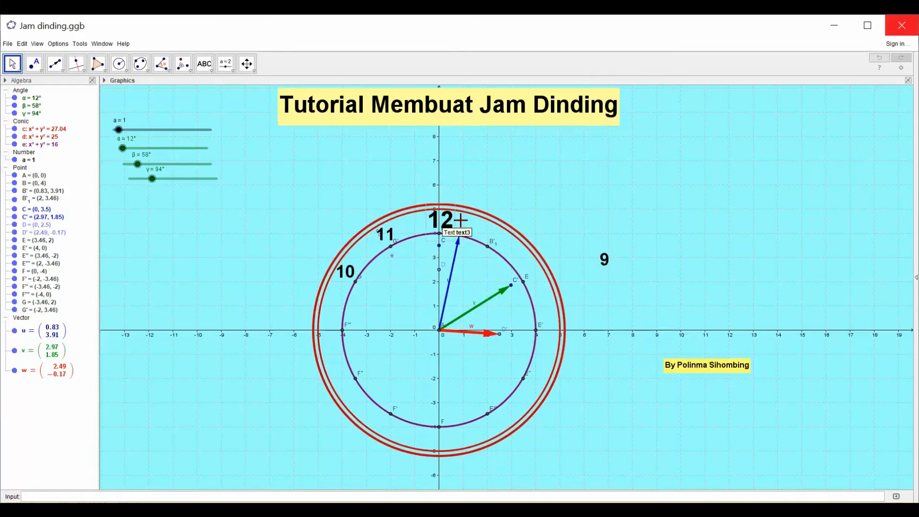
- Set the 9 label's font size to Very Large and move it beside point F''' between the circles
right_click(607, 271)
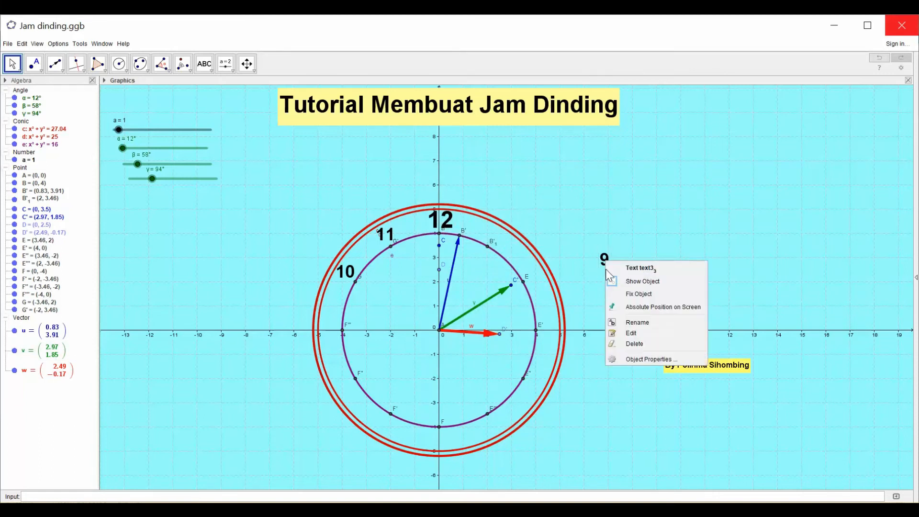
click(646, 360)
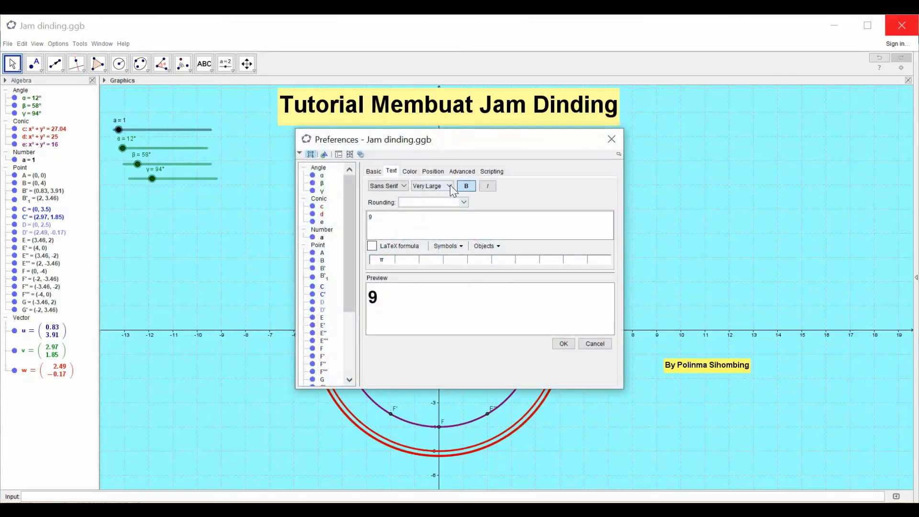
click(448, 186)
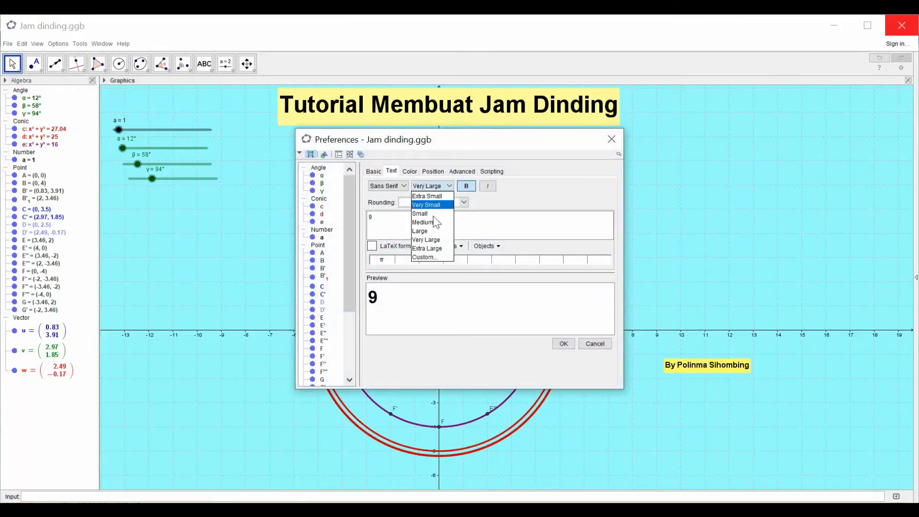
click(432, 244)
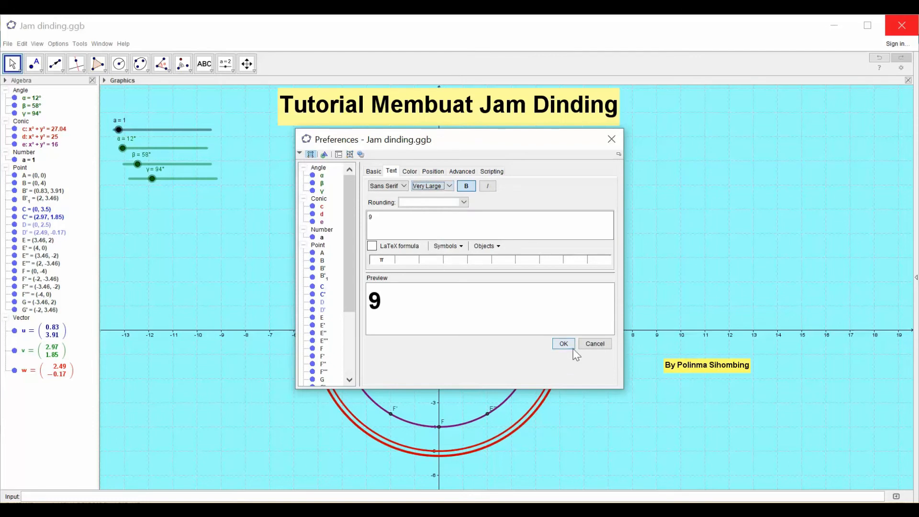
click(611, 139)
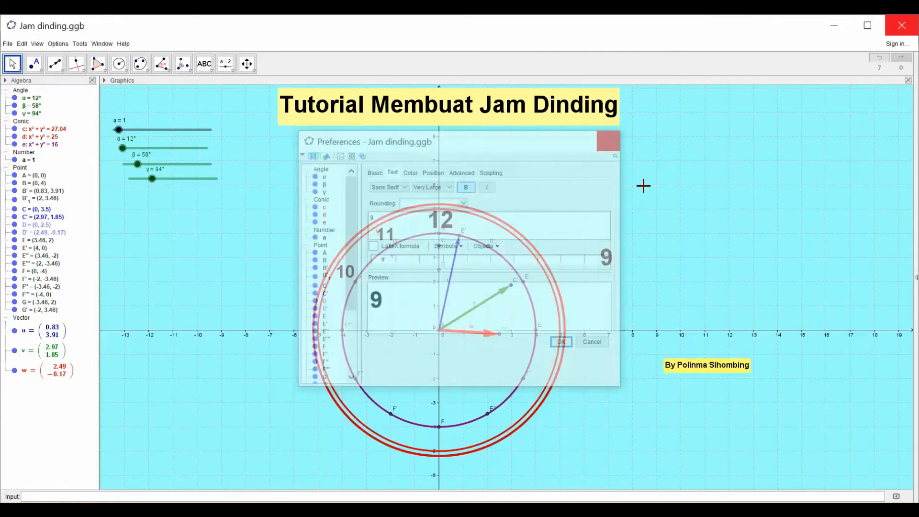
drag(525, 283, 332, 338)
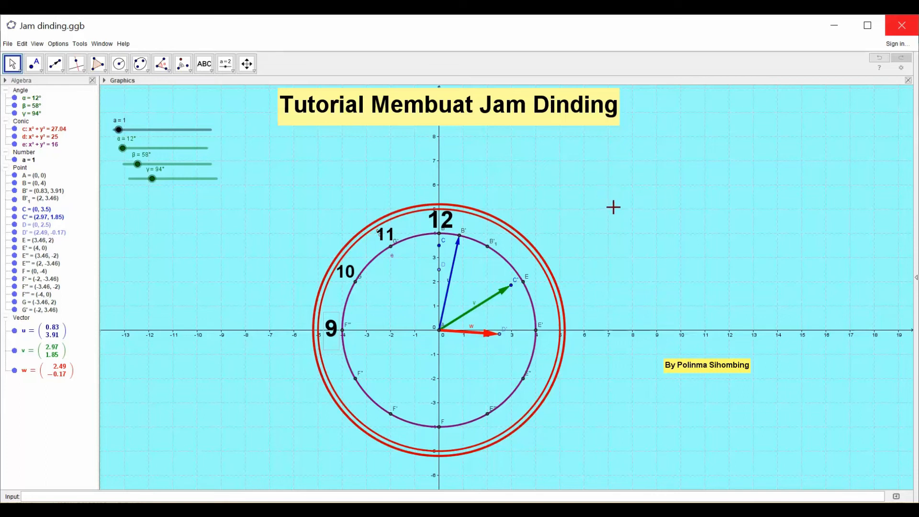
- Paste a copy of the 11 label, change its text to 8 and place it beside point F''
text(11)
click(615, 214)
click(616, 215)
drag(631, 219, 630, 220)
right_click(626, 222)
click(655, 292)
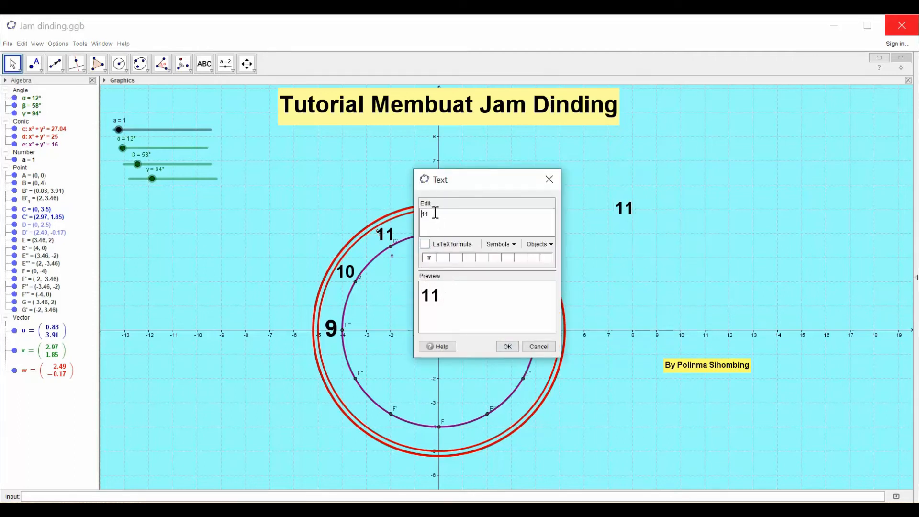
drag(423, 215, 425, 216)
text(8)
drag(421, 214, 426, 213)
key(BackSpace)
click(506, 346)
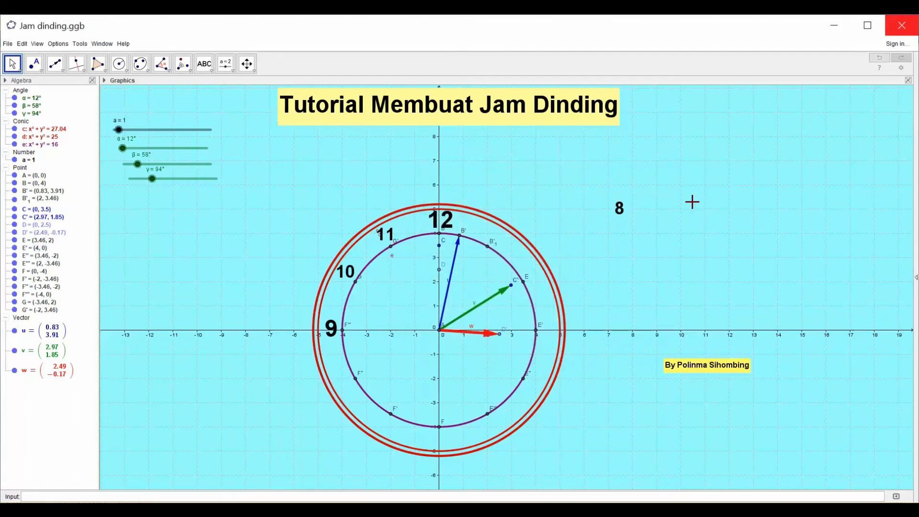
drag(622, 219, 342, 385)
- Paste a copy of the 11 label, change its text to 7 and place it beside point F'
text(11)
right_click(594, 219)
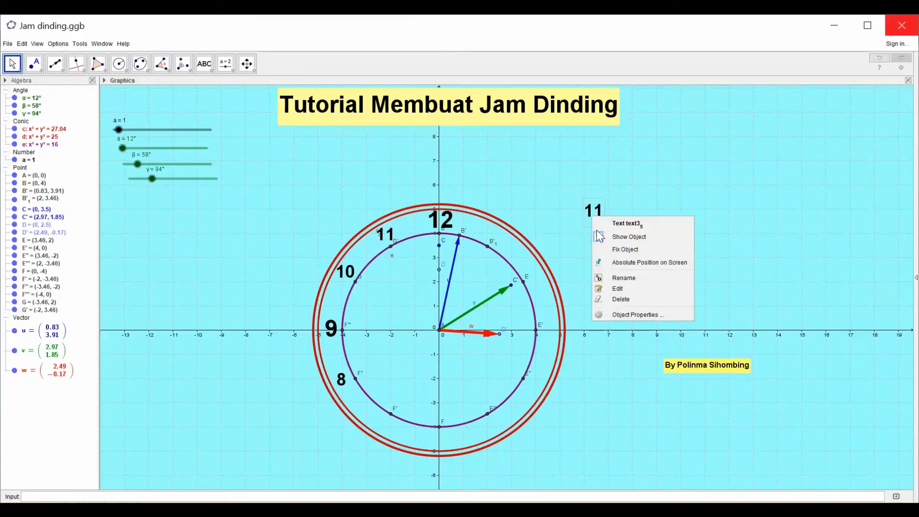
click(627, 291)
drag(436, 217, 418, 214)
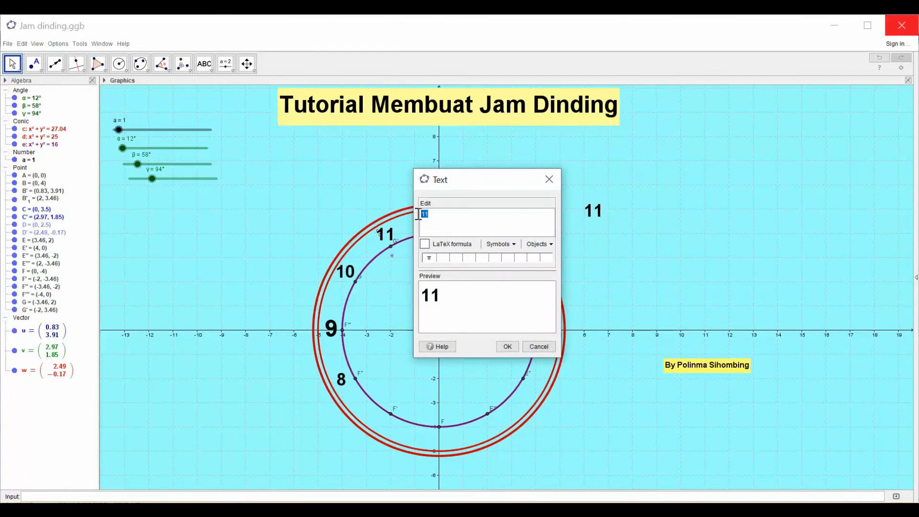
text(7)
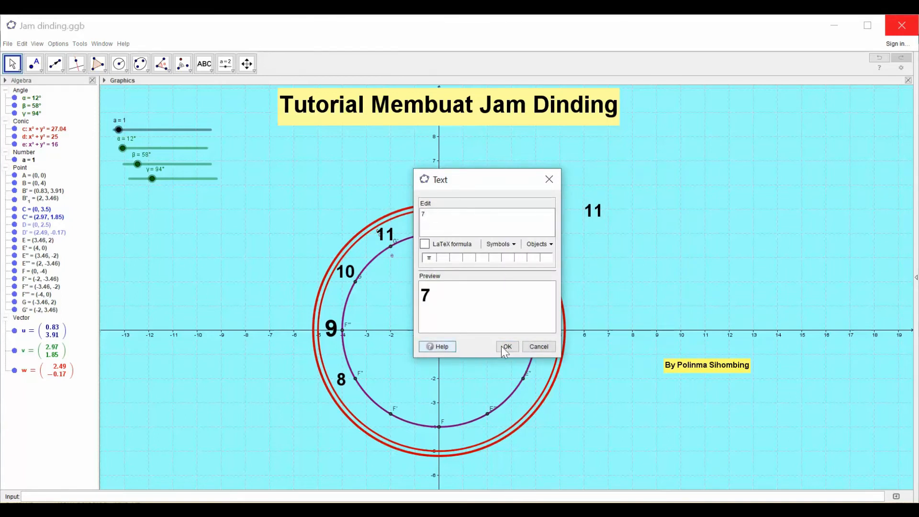
click(507, 345)
drag(591, 214, 383, 426)
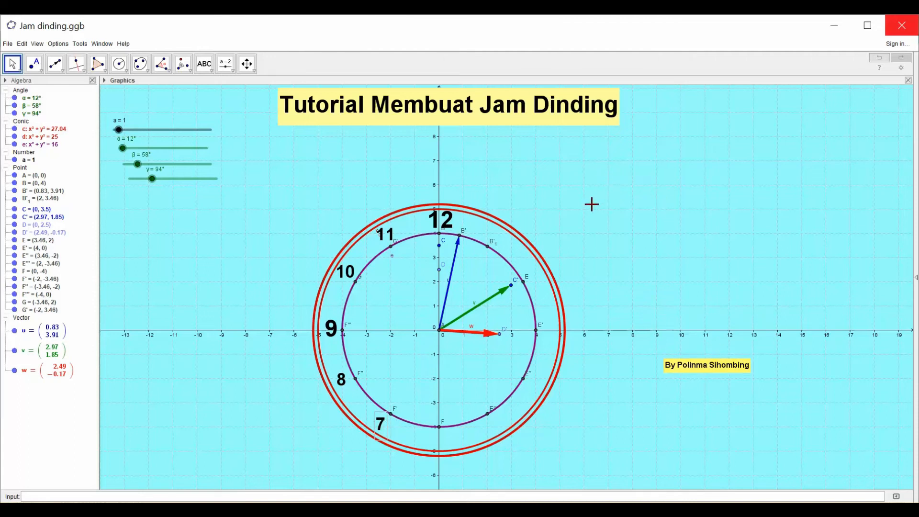
- Paste a copy of the 11 label outside the clock and change it to 6 in Very Large size
key(ctrl+v)
click(587, 214)
right_click(598, 225)
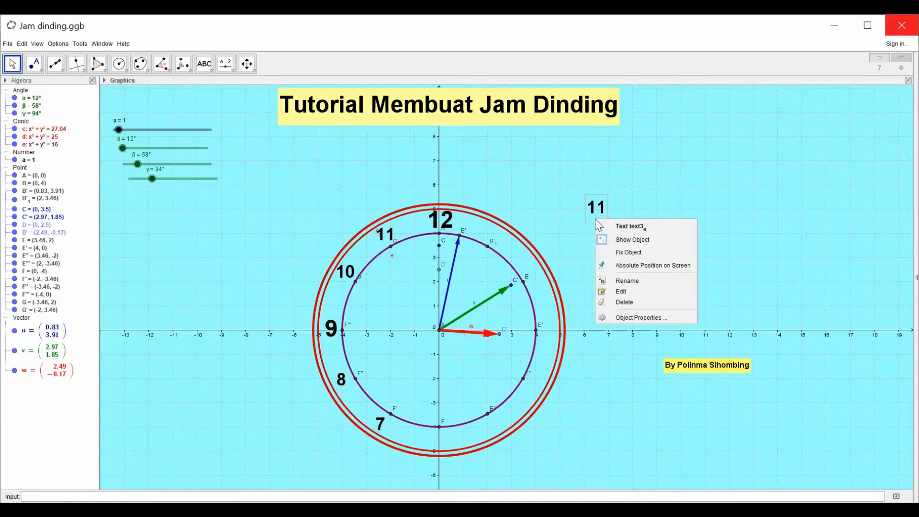
click(641, 318)
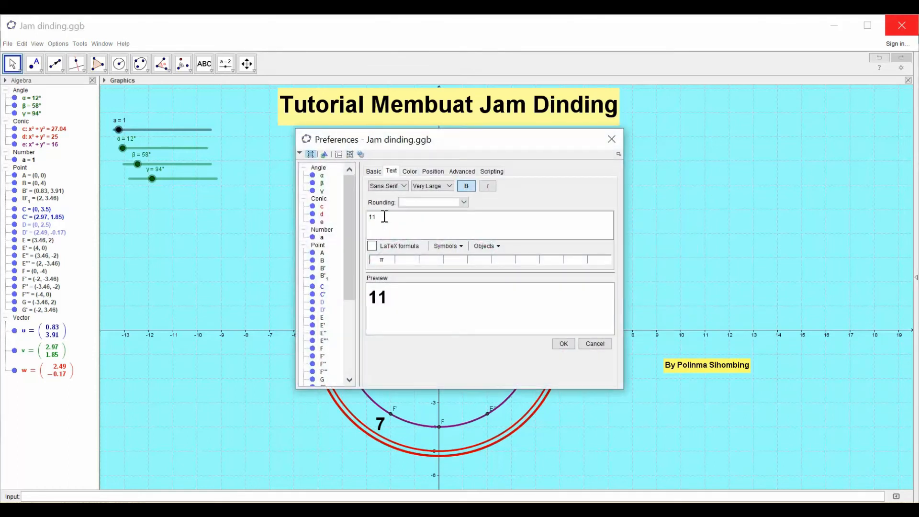
drag(377, 217, 372, 218)
text(6)
click(448, 185)
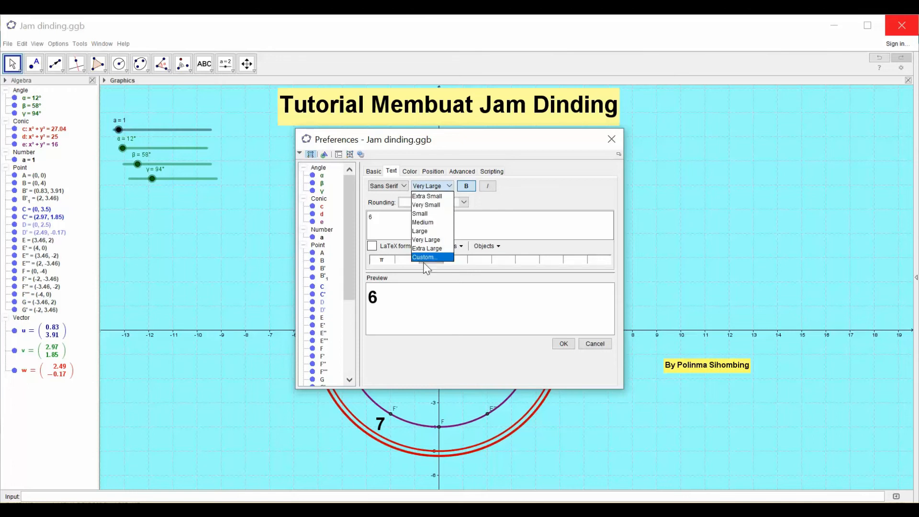
click(427, 239)
click(563, 343)
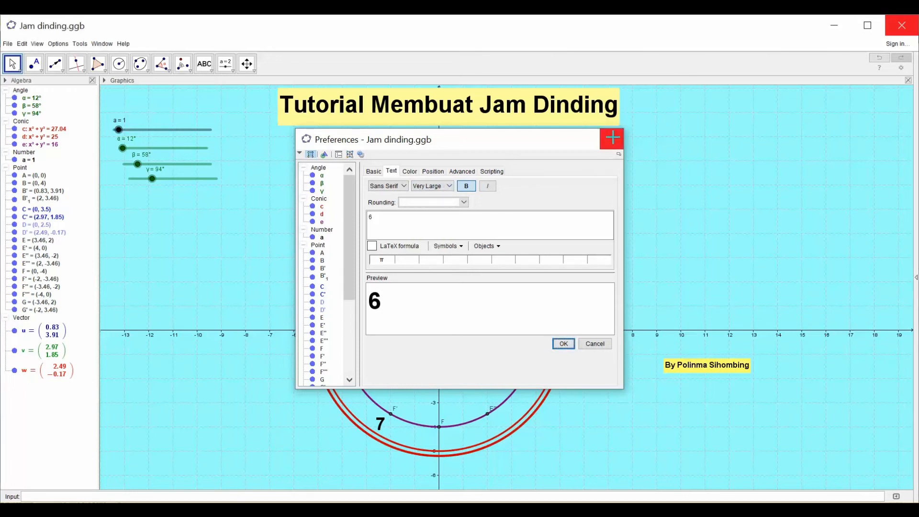
click(612, 141)
- Move the 6 label just below point F and place another copy of the 11 label outside the clock
drag(594, 211, 439, 444)
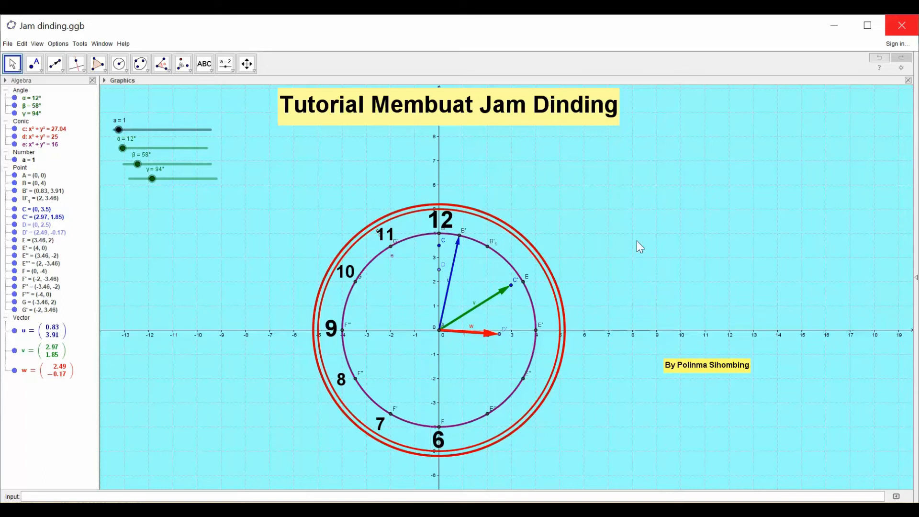
drag(636, 241, 640, 245)
right_click(640, 246)
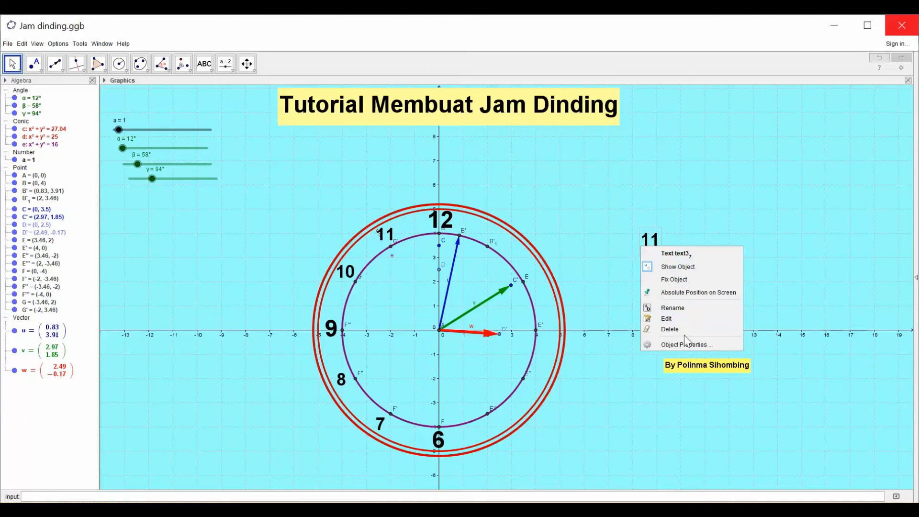
click(682, 317)
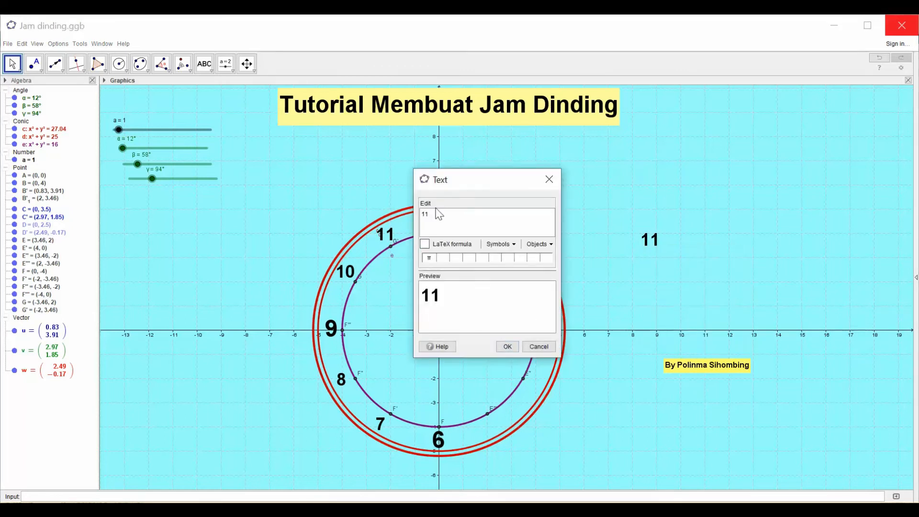
drag(434, 214, 420, 216)
key(ctrl+c)
text(5)
click(548, 180)
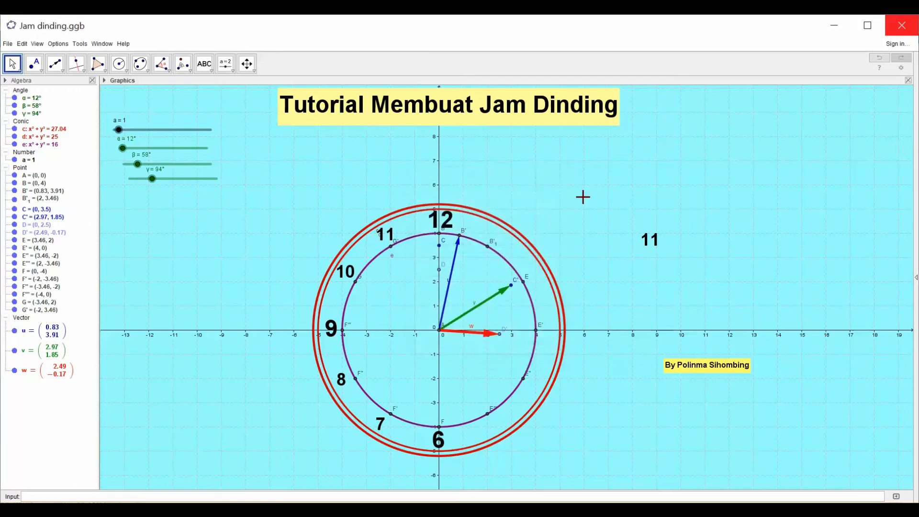
right_click(638, 240)
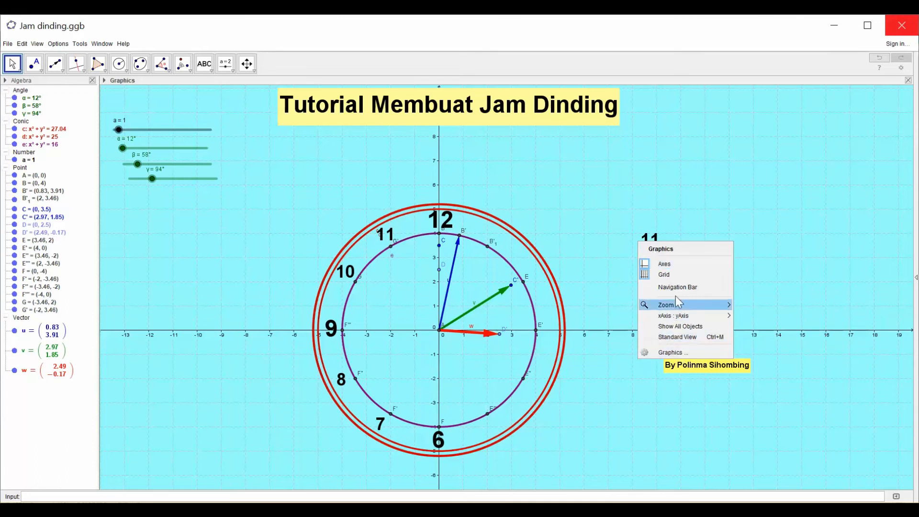
- Change the text of the 11 copy outside the clock to 5 and move it beside point E'''
right_click(656, 236)
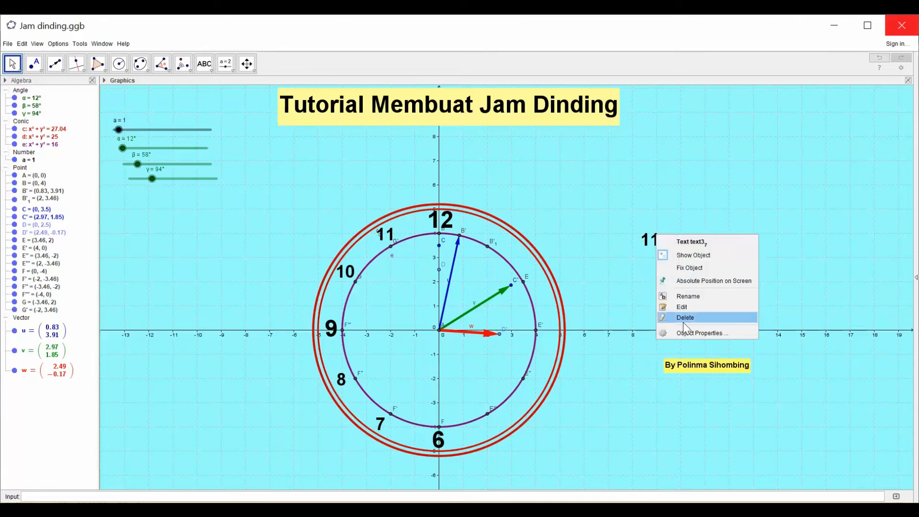
click(682, 307)
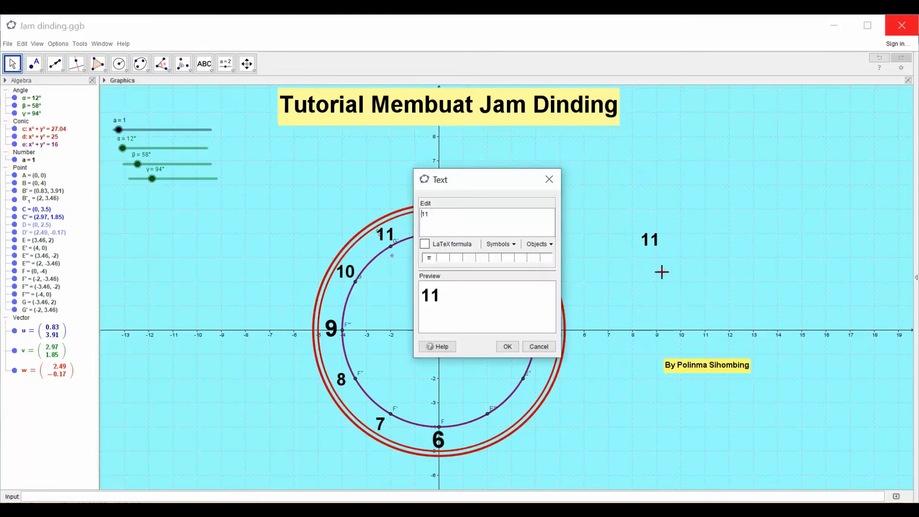
double_click(430, 215)
text(5)
click(506, 347)
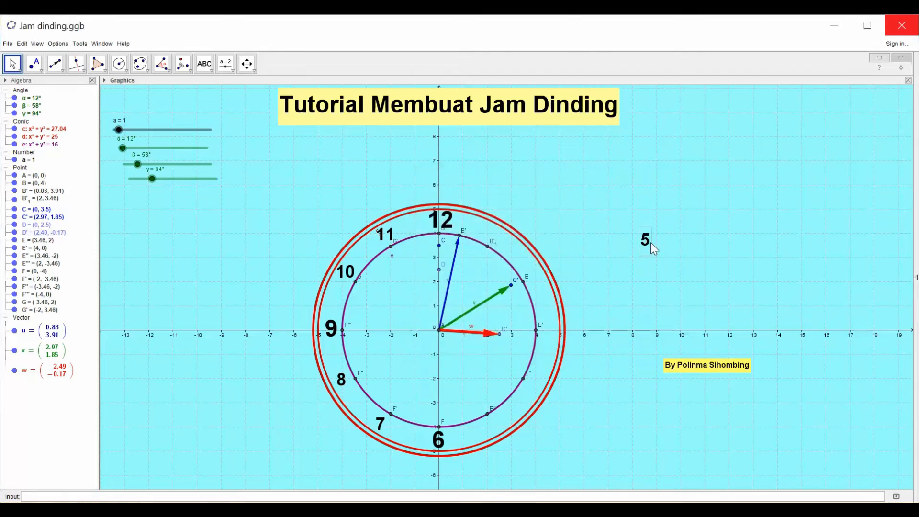
drag(646, 249, 490, 428)
- Paste a copy of the 11 label, change its text to 4 and place it beside point E''
key(ctrl+v)
right_click(637, 242)
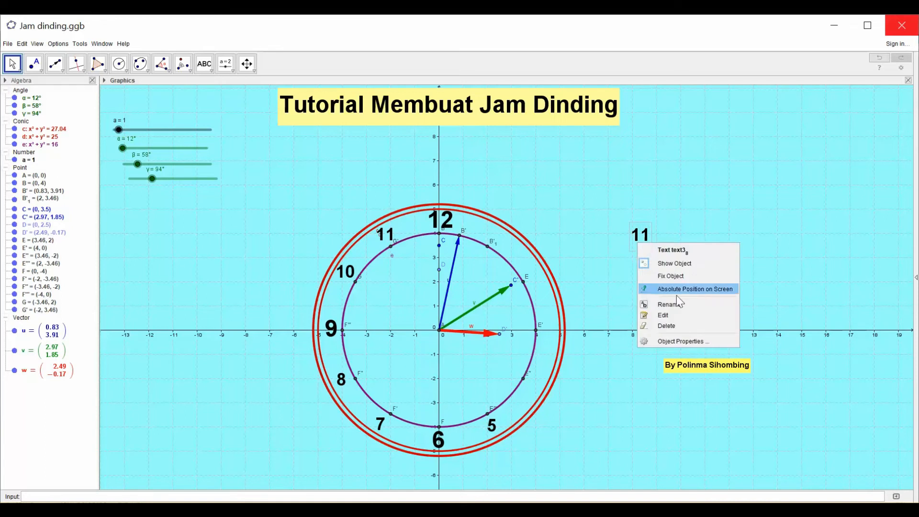
click(680, 315)
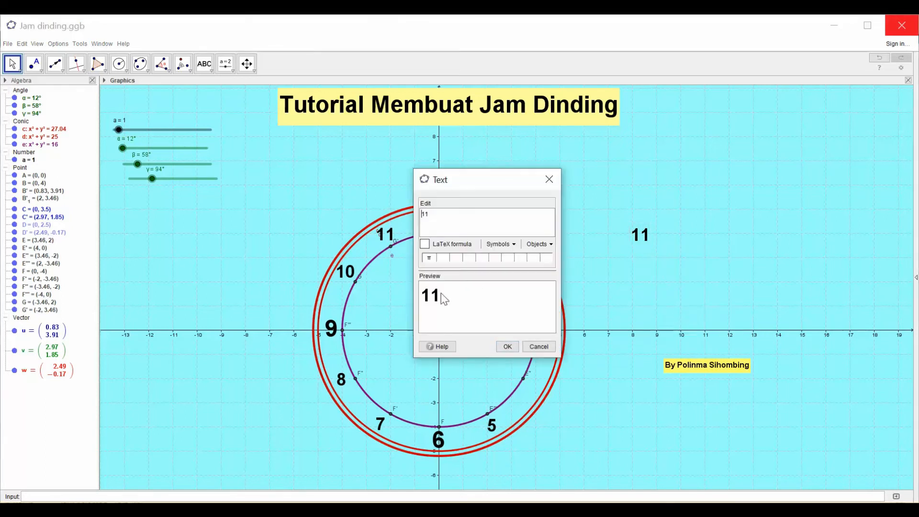
click(447, 216)
drag(442, 209, 415, 216)
text(4)
click(506, 346)
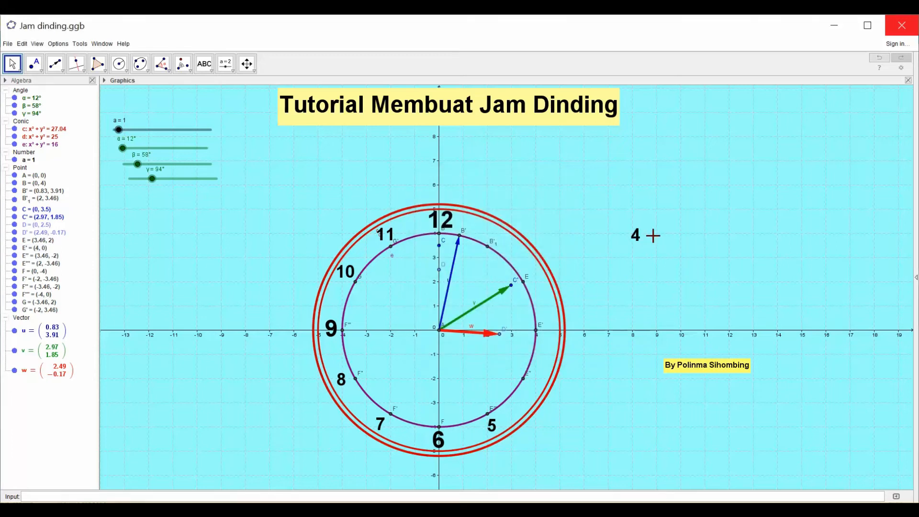
drag(637, 235, 534, 395)
drag(531, 388, 533, 388)
- Paste a copy of the 11 label, change it to 3 in Very Large size and place it beside point E'
click(670, 202)
key(ctrl+v)
click(658, 211)
right_click(671, 209)
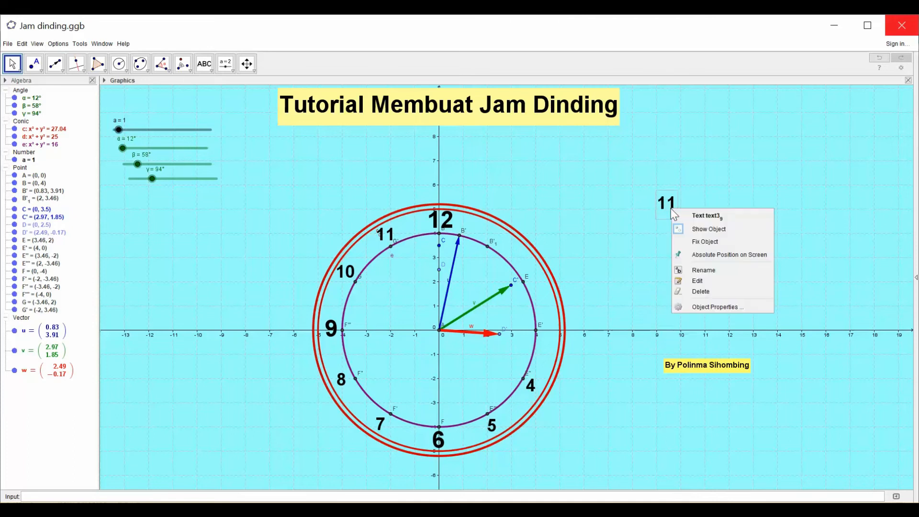
click(719, 306)
drag(374, 217, 363, 226)
text(3)
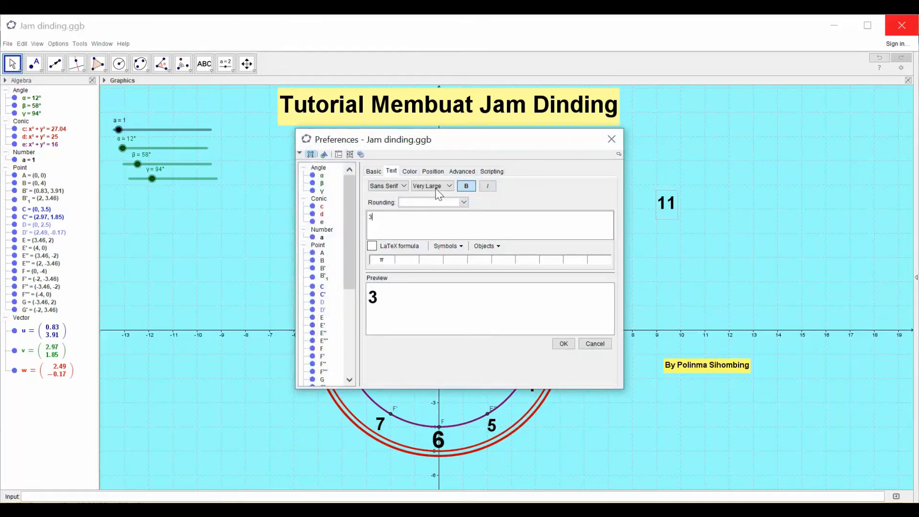
click(452, 185)
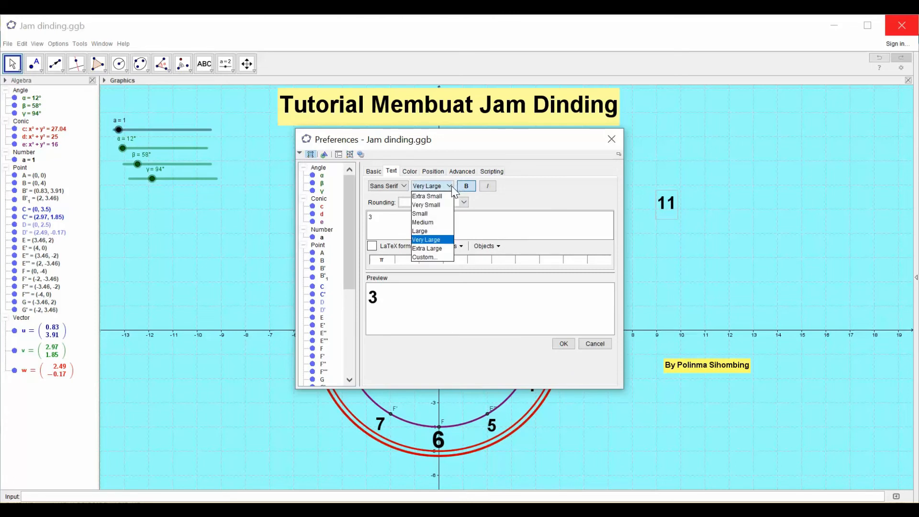
click(450, 240)
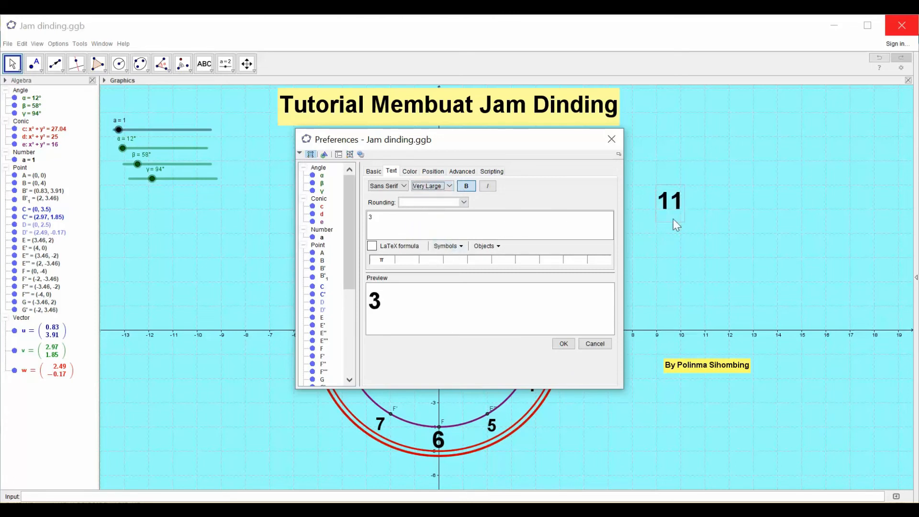
click(563, 344)
click(609, 141)
drag(568, 343, 549, 342)
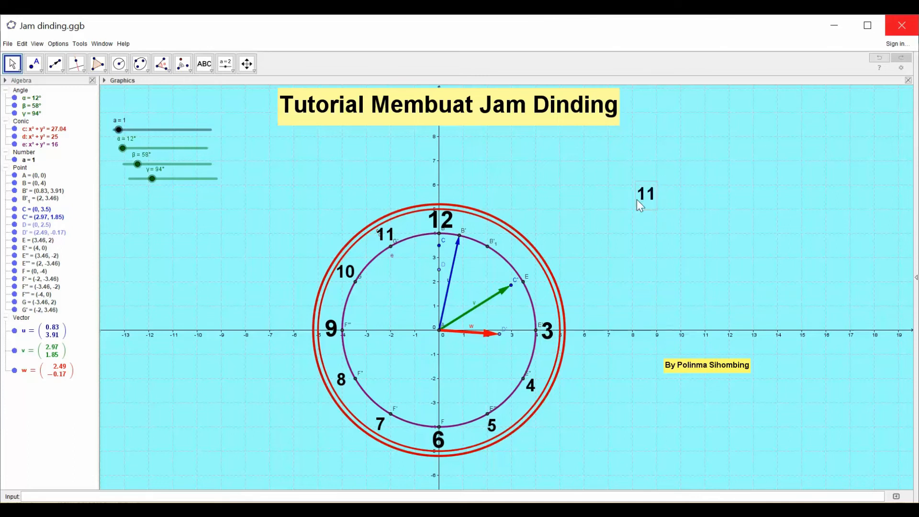
- Paste another copy of the 11 label, change its text to 2 and place it beside point E
right_click(627, 194)
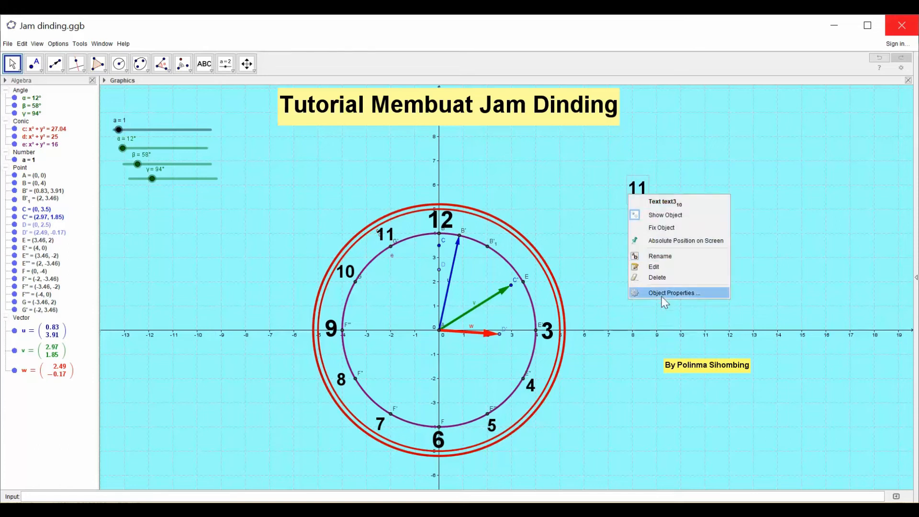
right_click(642, 185)
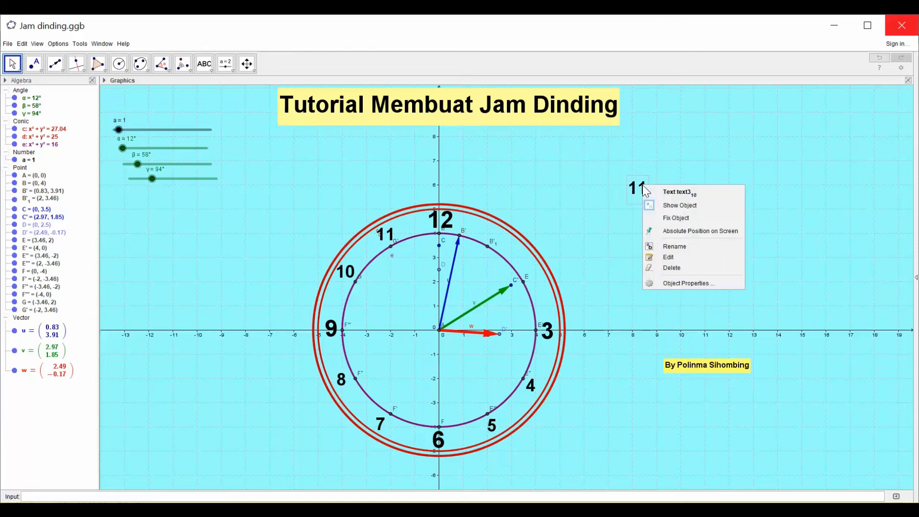
click(679, 258)
drag(434, 212, 420, 213)
key(ctrl+c)
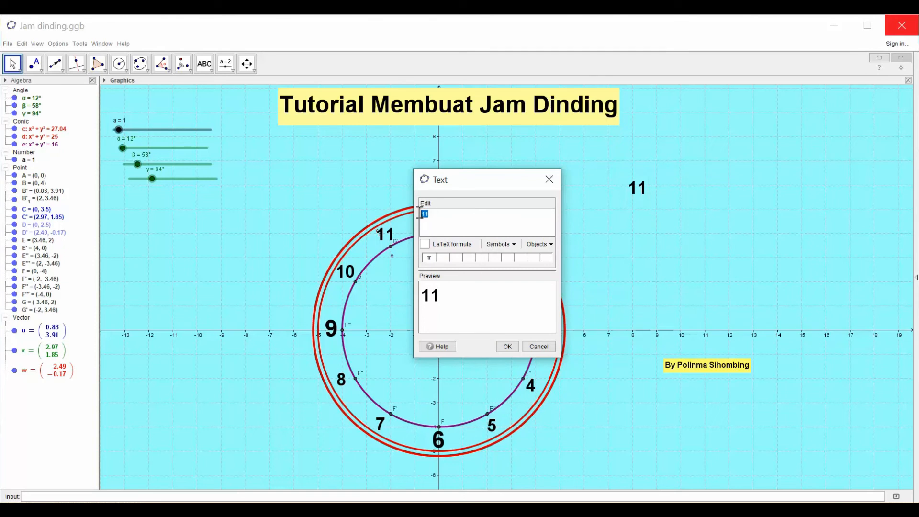
text(2)
click(509, 348)
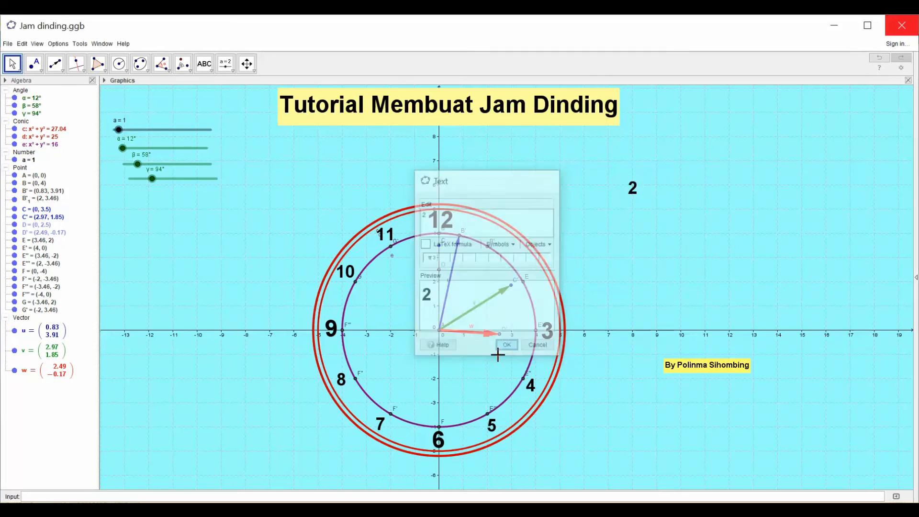
drag(626, 209, 535, 275)
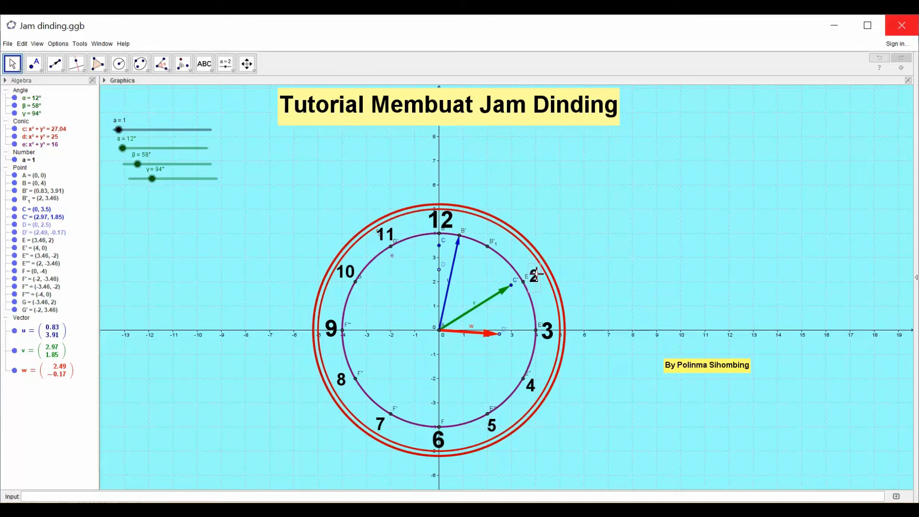
- Paste a copy of the 11 label, change its text to 1 and place it just above point B'₁
click(619, 186)
right_click(626, 191)
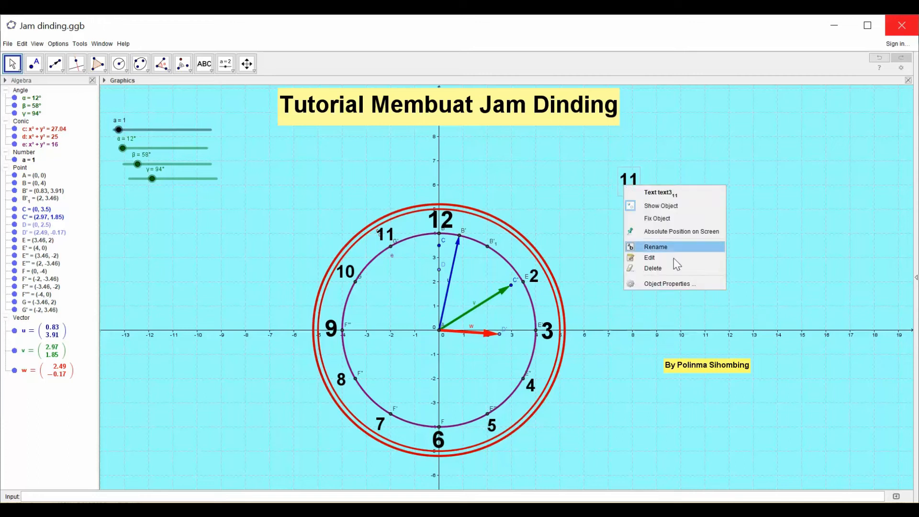
click(658, 257)
drag(433, 215, 417, 220)
text(11)
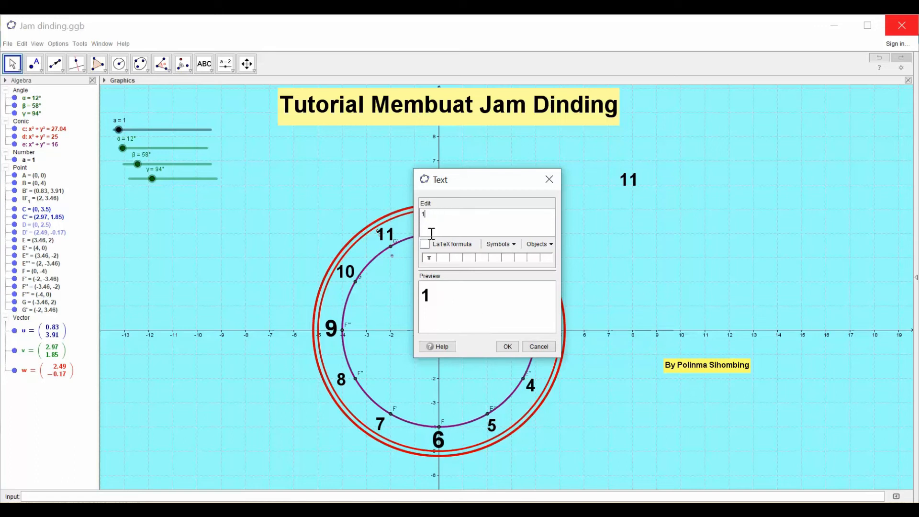
click(507, 346)
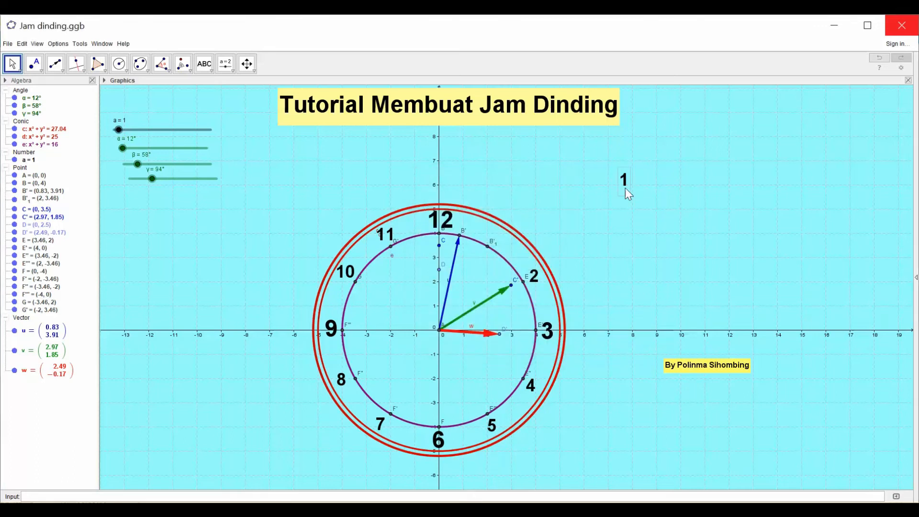
drag(624, 184, 492, 245)
- Hide the name label of circle e, the inner clock circle with radius 4
right_click(392, 254)
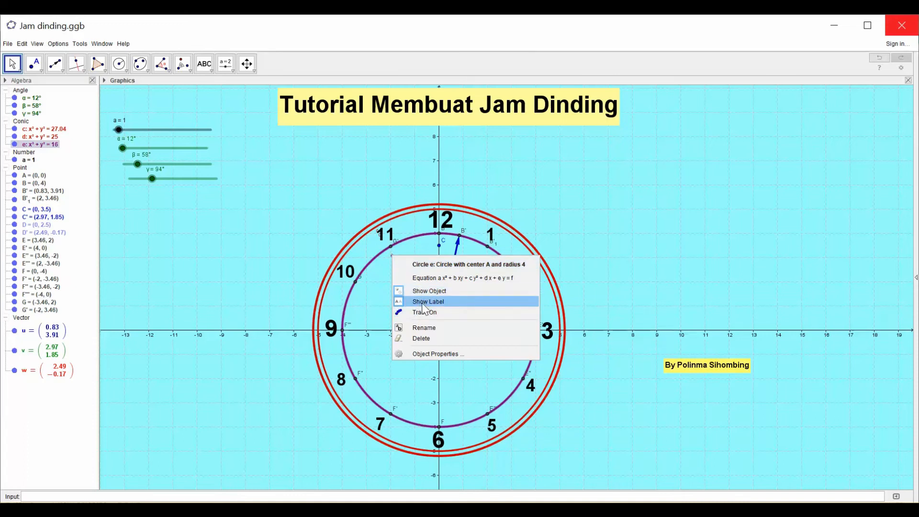
click(421, 301)
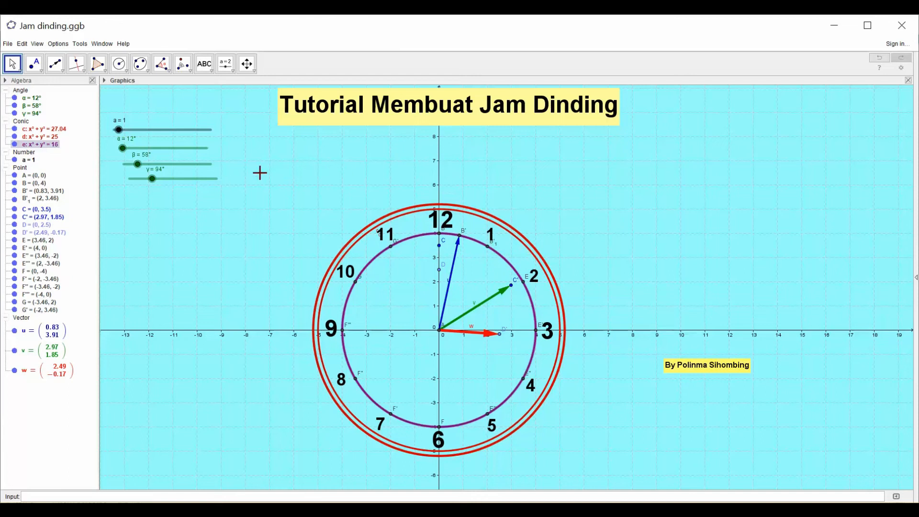
right_click(268, 168)
right_click(167, 234)
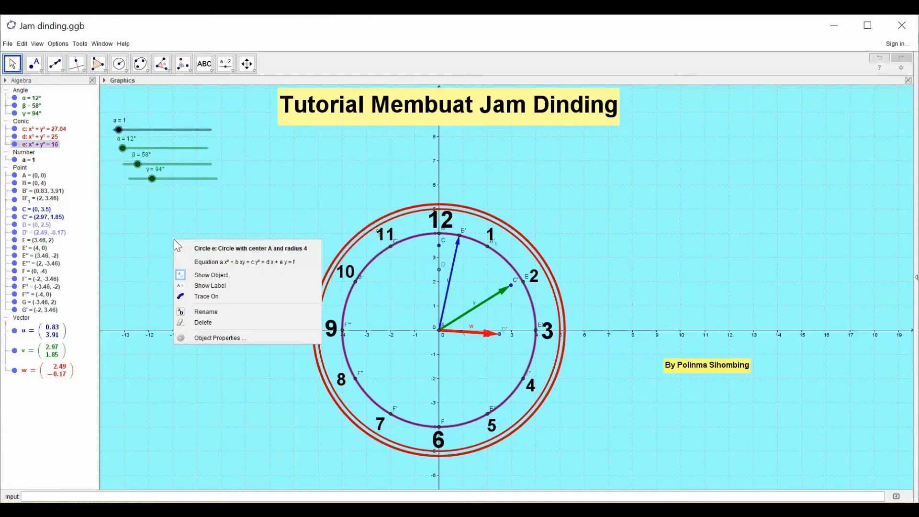
right_click(140, 222)
right_click(127, 223)
right_click(125, 212)
right_click(127, 211)
right_click(129, 204)
right_click(129, 206)
right_click(190, 112)
right_click(160, 217)
- Deselect circle e and hide the coordinate axes in the graphics view
right_click(125, 249)
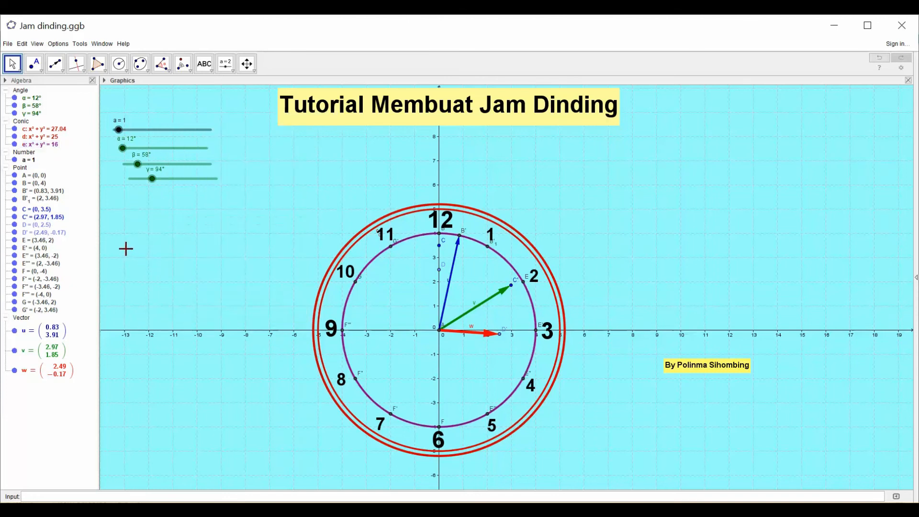
right_click(125, 248)
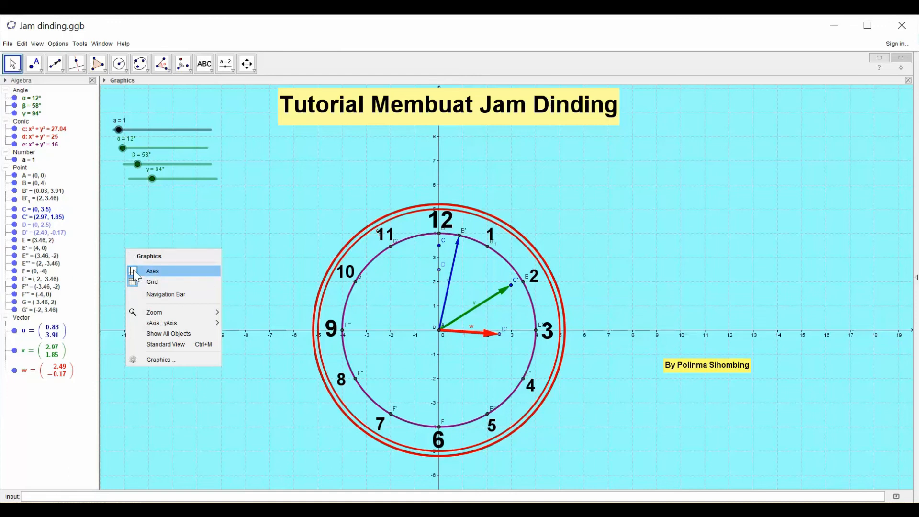
click(134, 271)
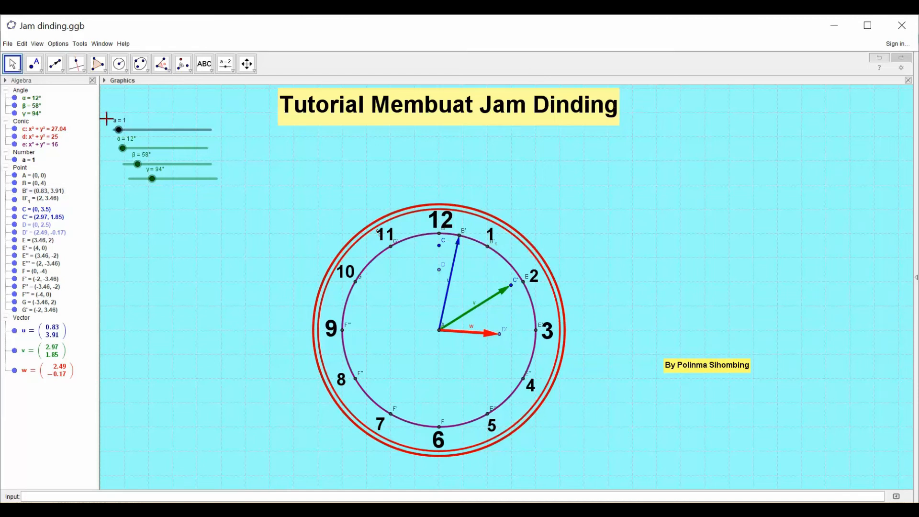
click(20, 168)
click(19, 185)
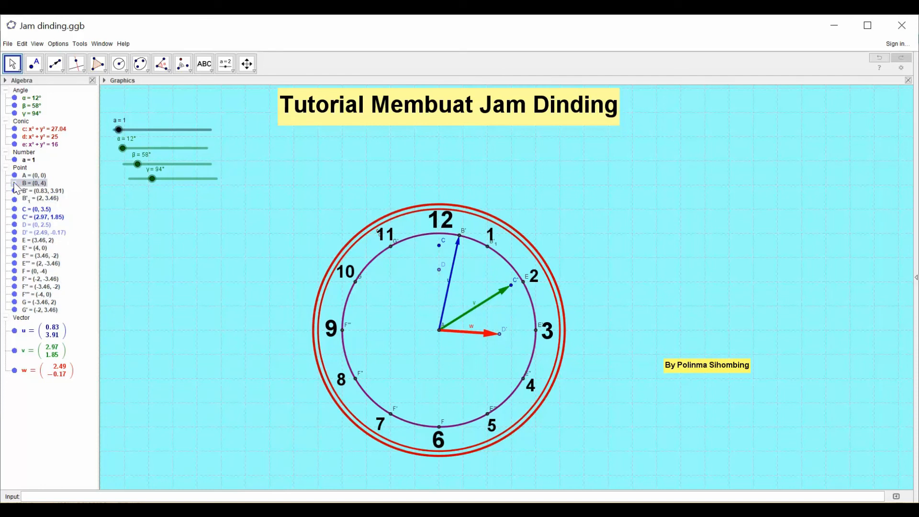
ctrl+click(17, 191)
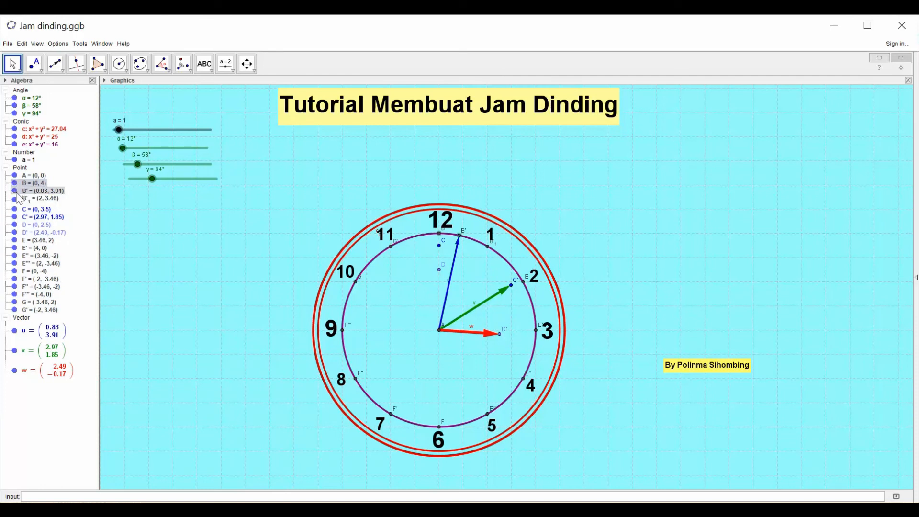
- Hide the points B', B'₁, C, C', D and D' from the clock face
click(15, 191)
ctrl+click(16, 200)
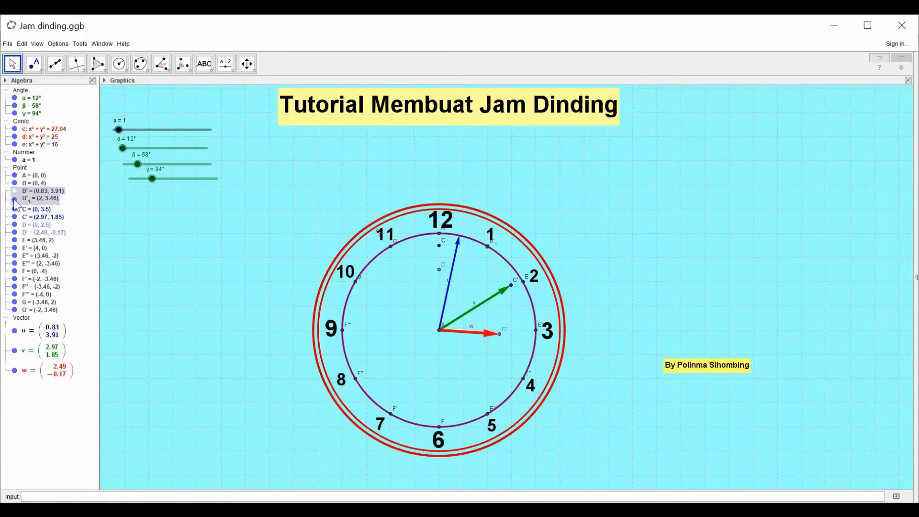
click(15, 199)
ctrl+click(17, 217)
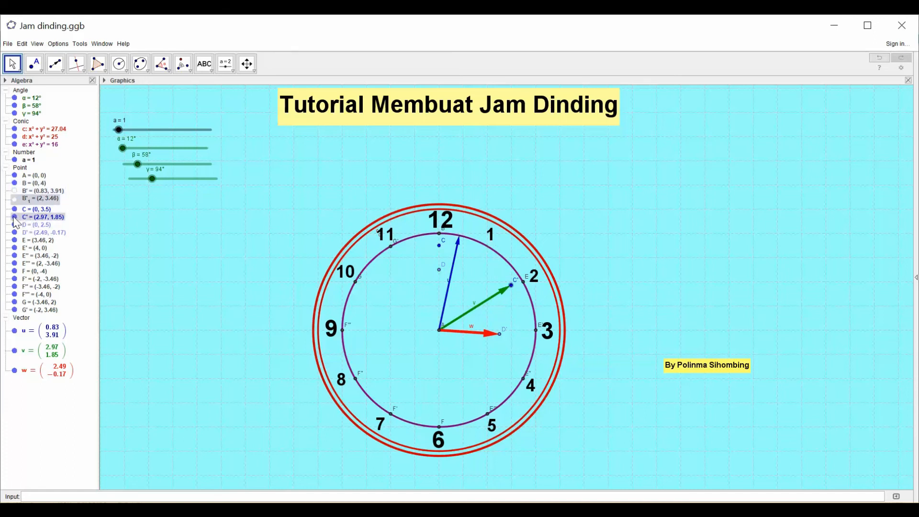
click(12, 208)
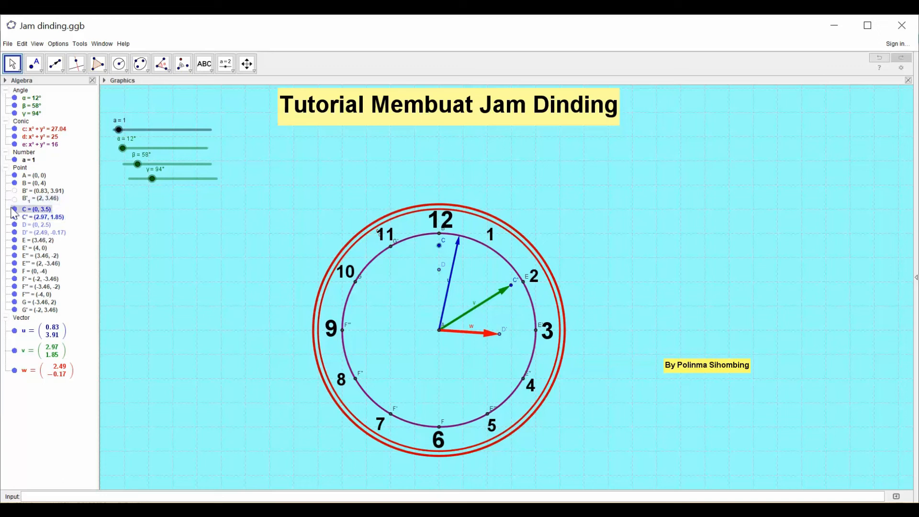
click(14, 219)
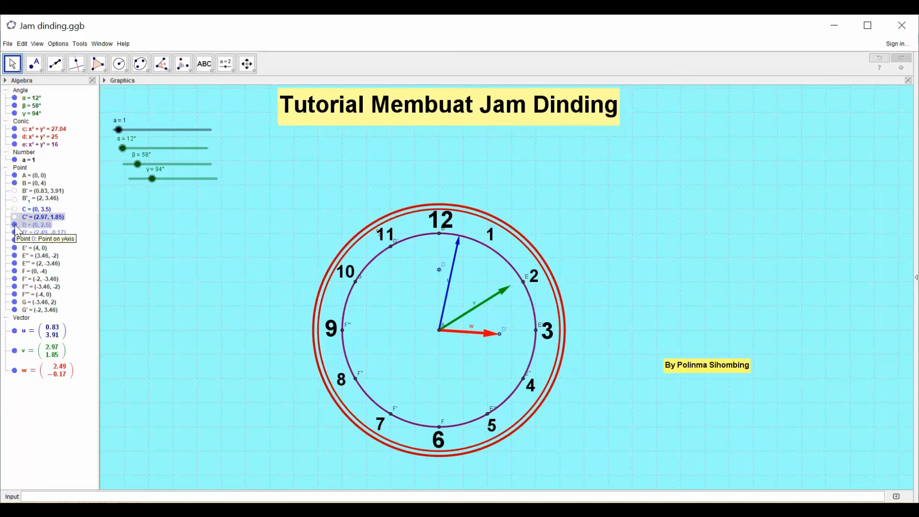
click(14, 225)
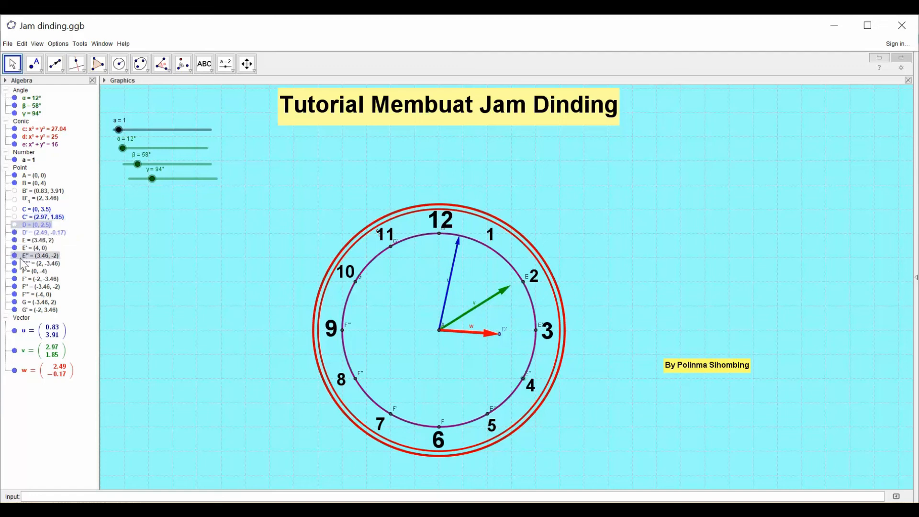
click(14, 233)
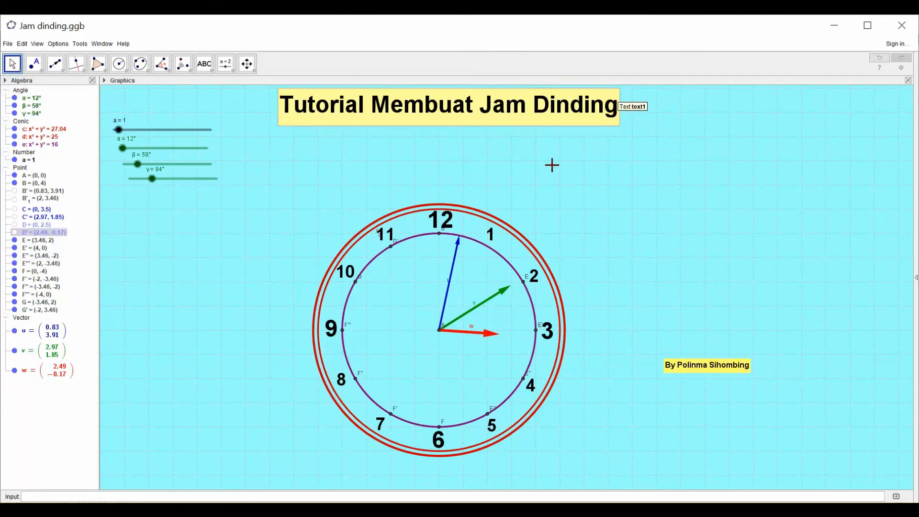
- Hide the name labels of points E, E', E''' and E'' while keeping the points themselves shown
right_click(36, 242)
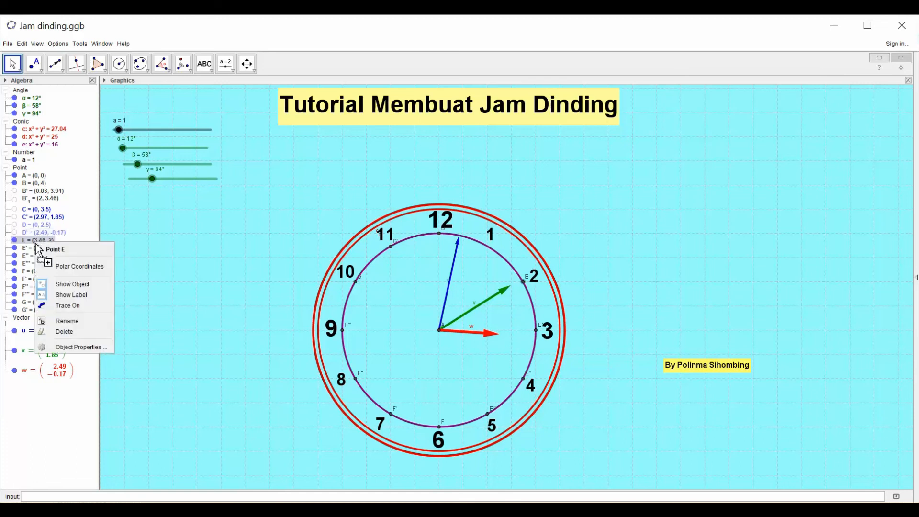
click(58, 294)
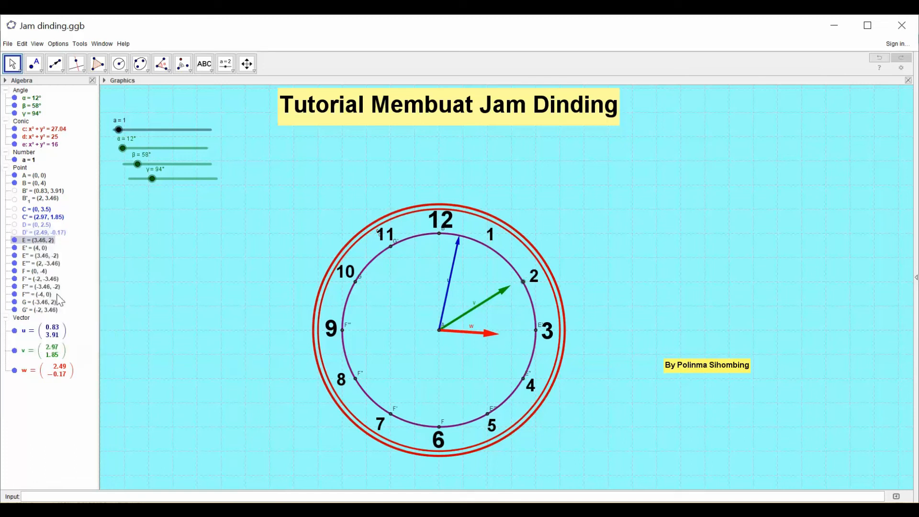
right_click(33, 251)
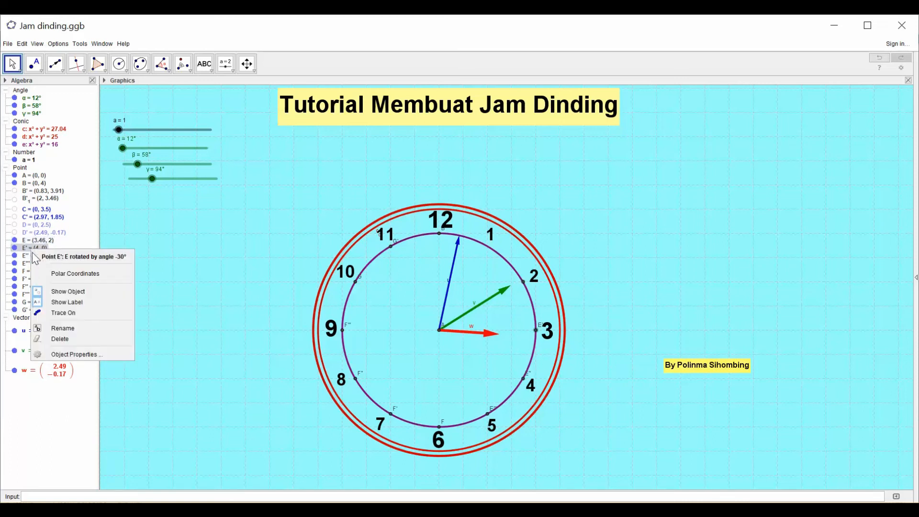
click(59, 305)
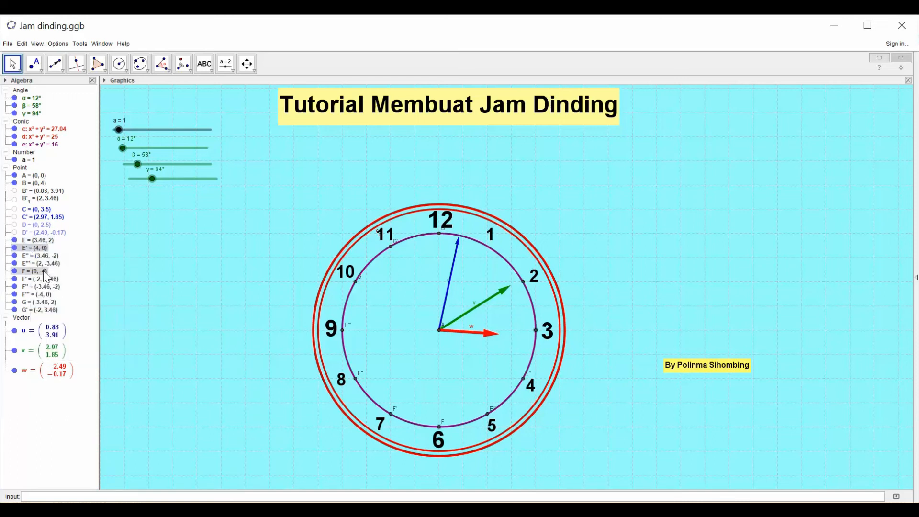
right_click(39, 265)
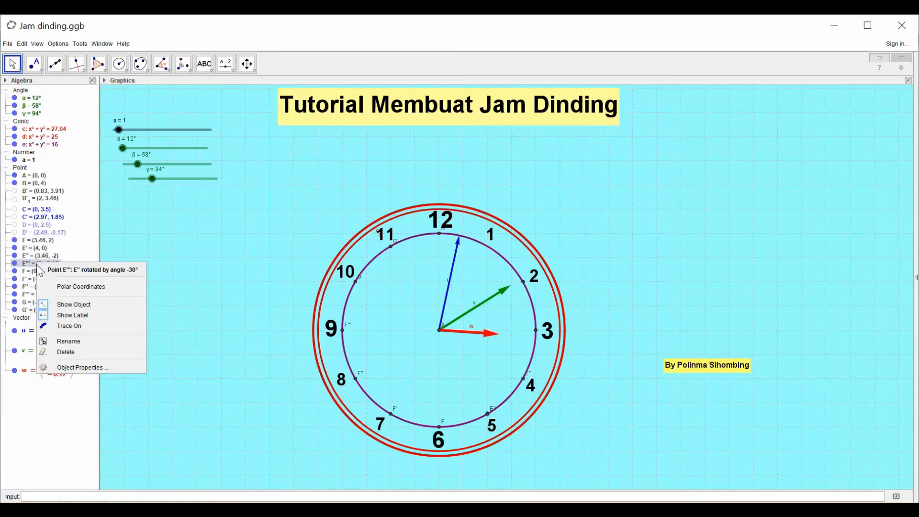
click(60, 316)
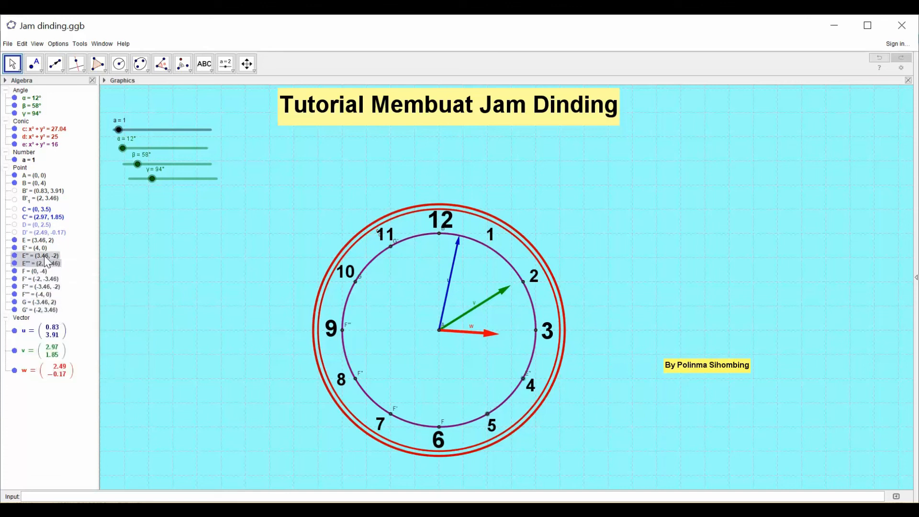
right_click(45, 255)
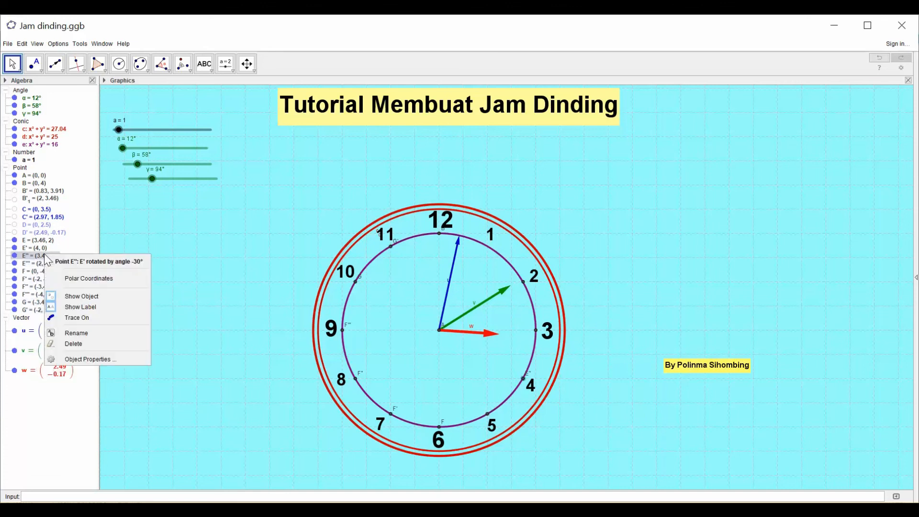
click(61, 310)
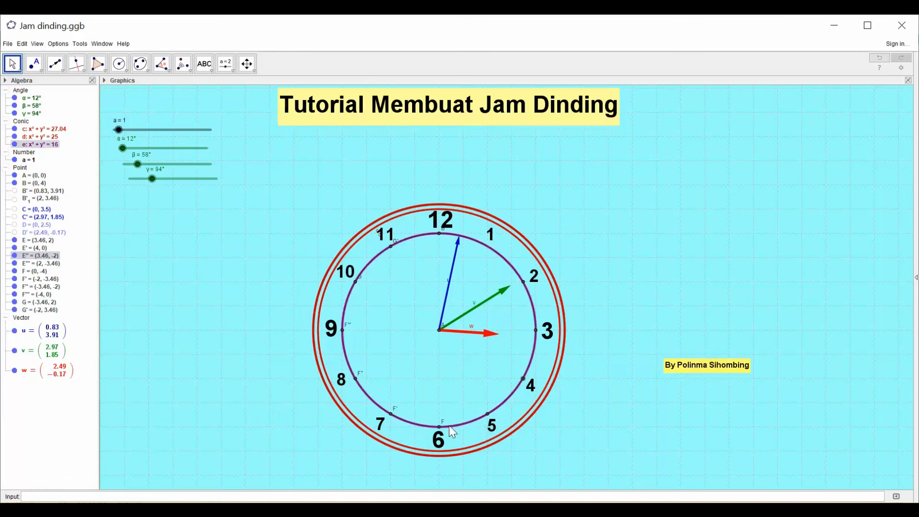
- Hide the name labels of points F and F'', and hide the point F' beside the numeral 7
right_click(33, 271)
click(67, 325)
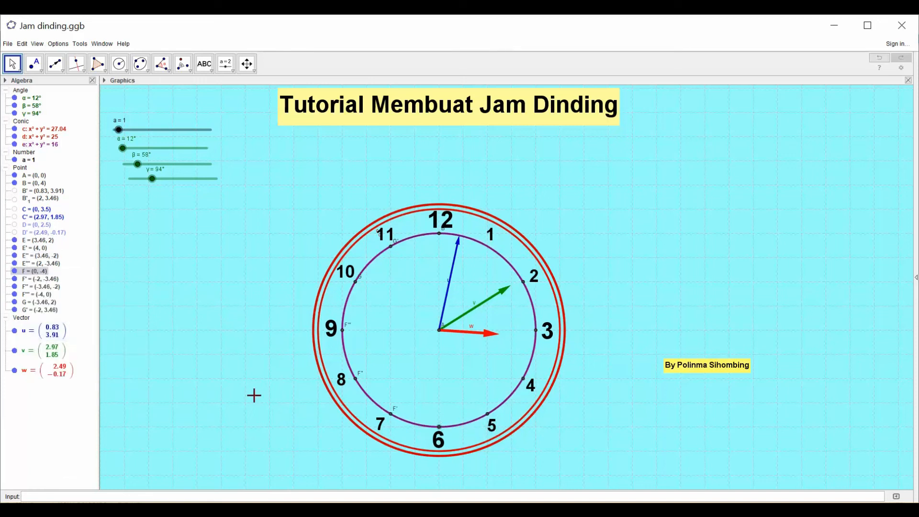
right_click(34, 279)
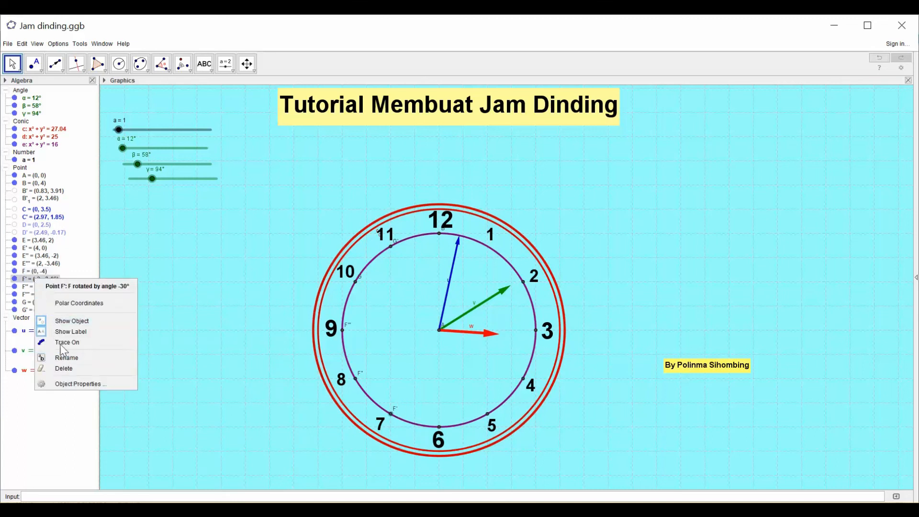
click(61, 322)
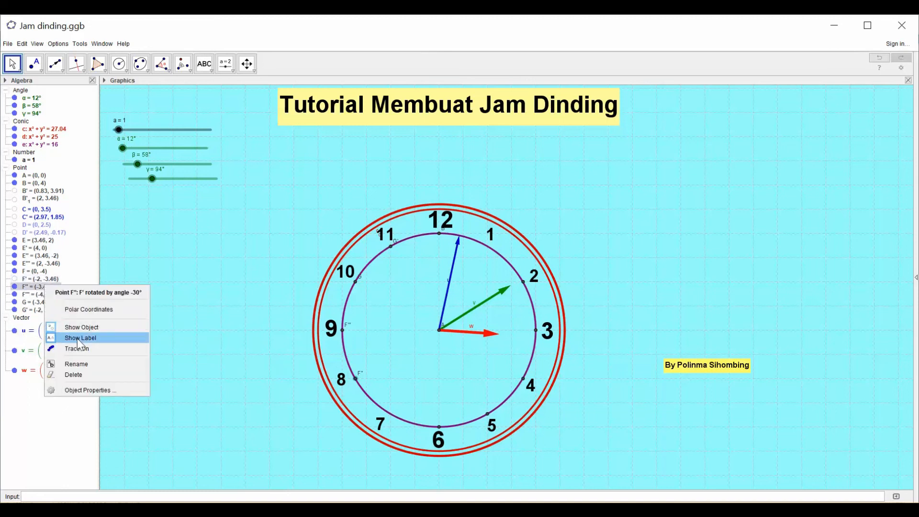
click(79, 340)
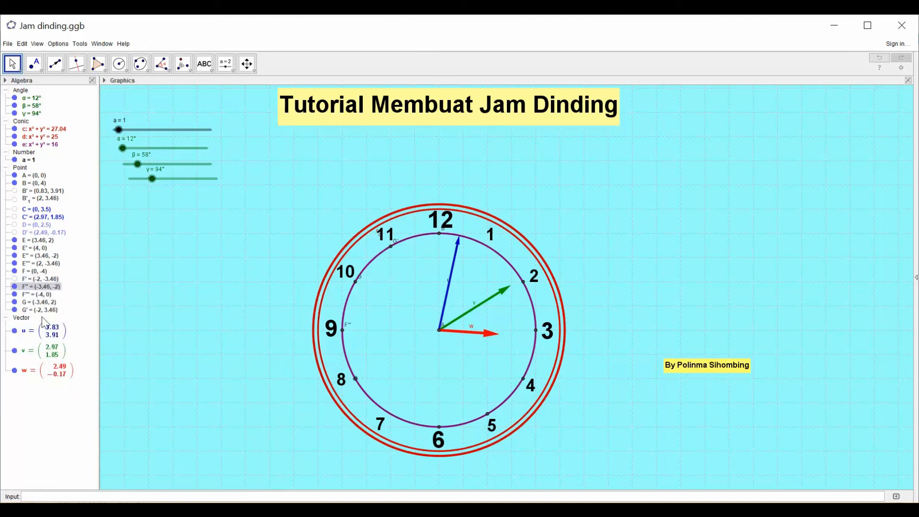
- Hide the name labels of points F''', G and G' while keeping the points themselves shown
right_click(28, 294)
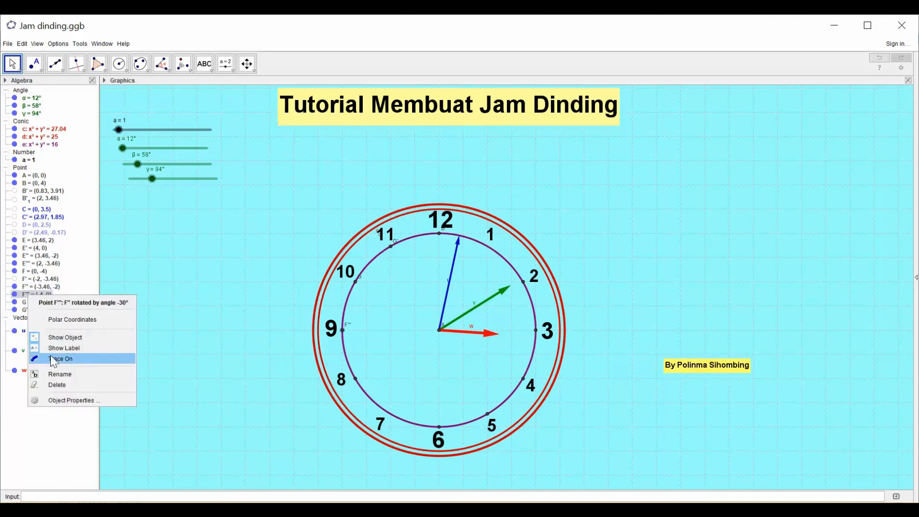
click(62, 348)
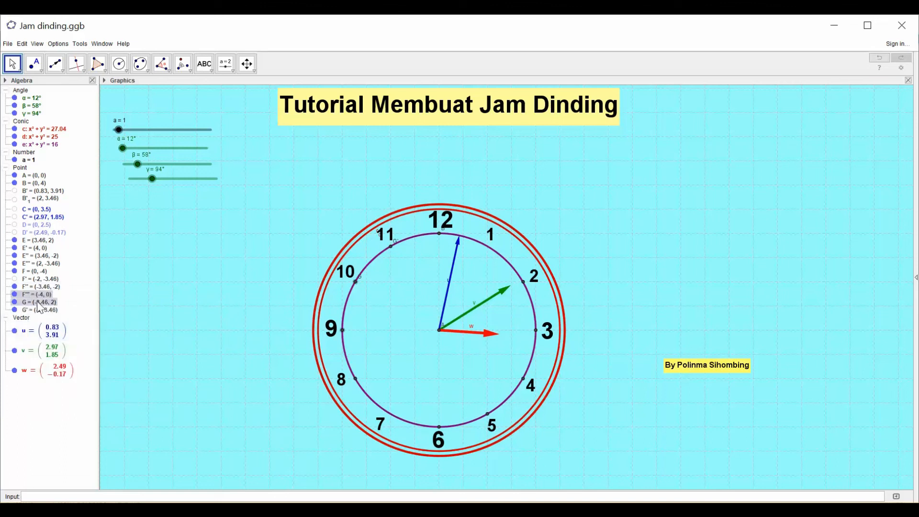
right_click(38, 302)
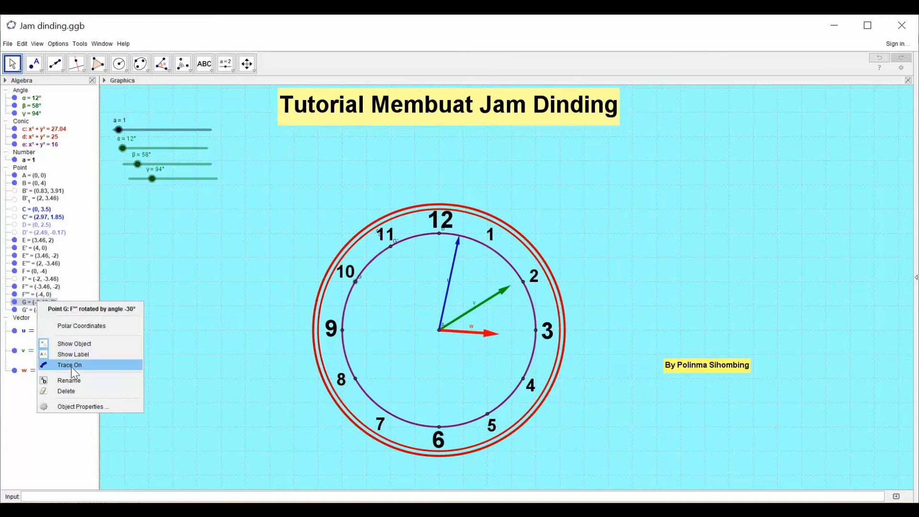
click(75, 355)
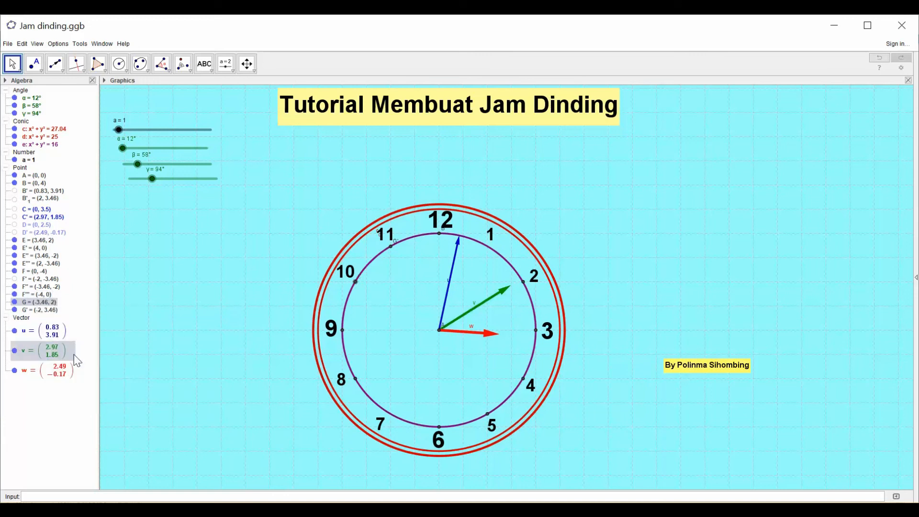
right_click(42, 309)
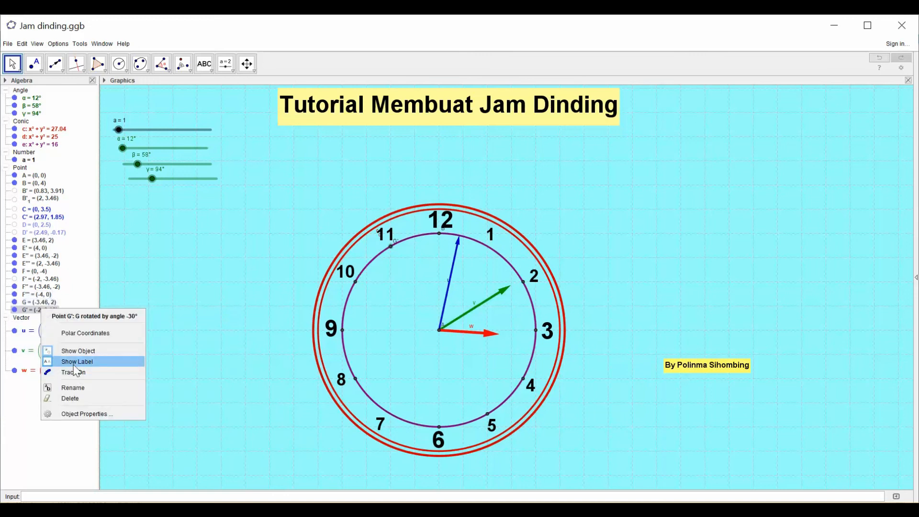
click(75, 367)
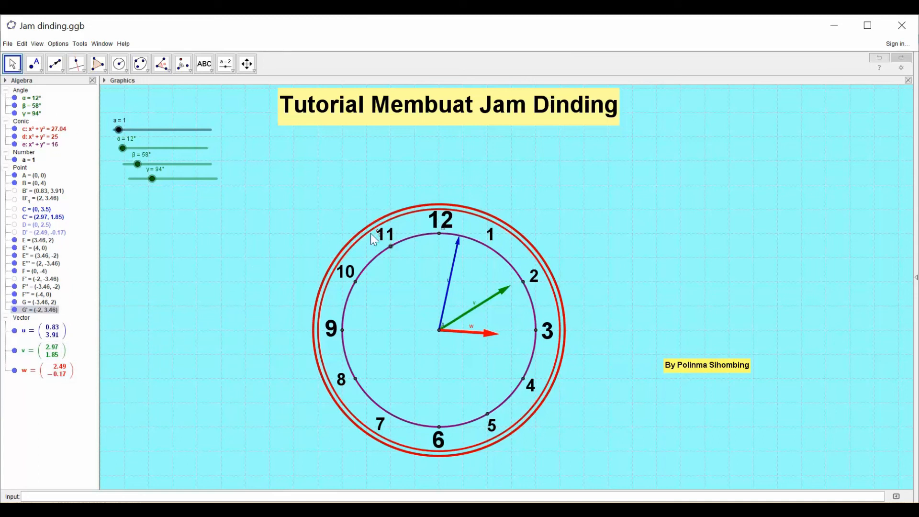
- Hide the outermost circle c and turn off the name label of circle d
right_click(44, 129)
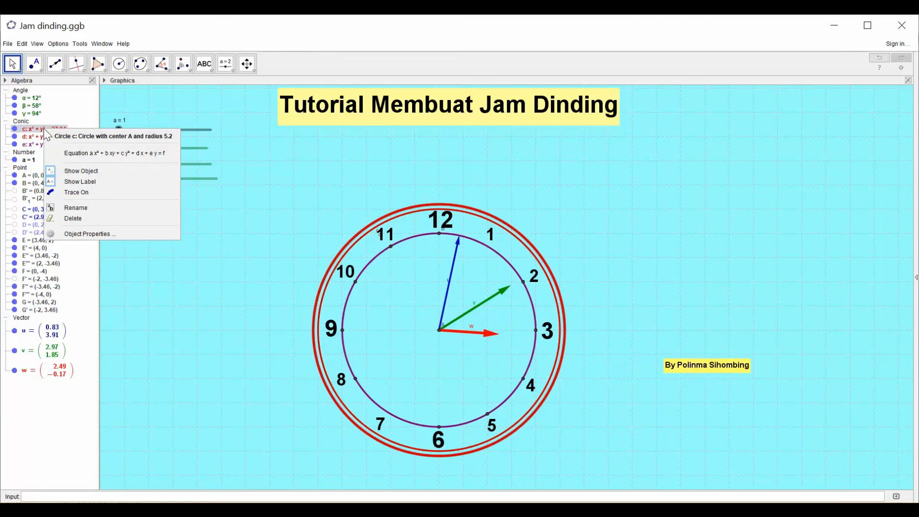
click(56, 168)
right_click(42, 135)
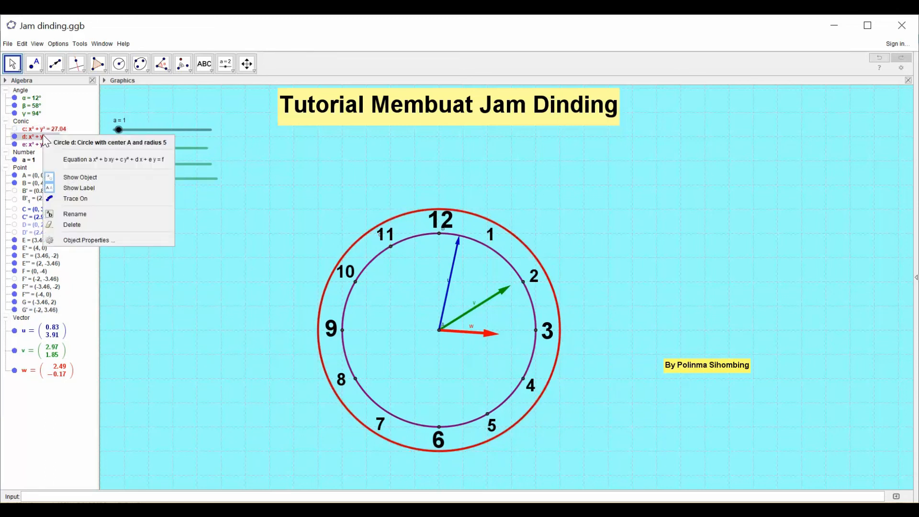
click(70, 189)
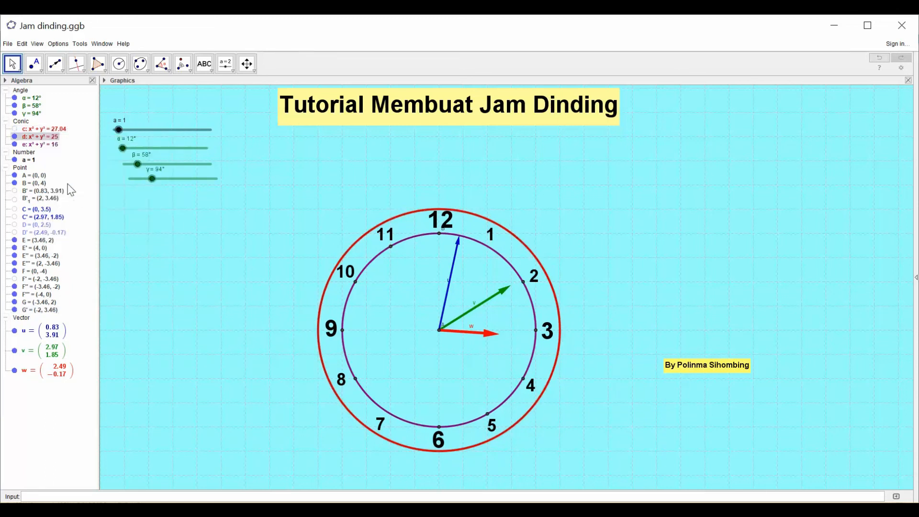
- Hide the name labels of number slider a and of the clock's centre point A
right_click(32, 151)
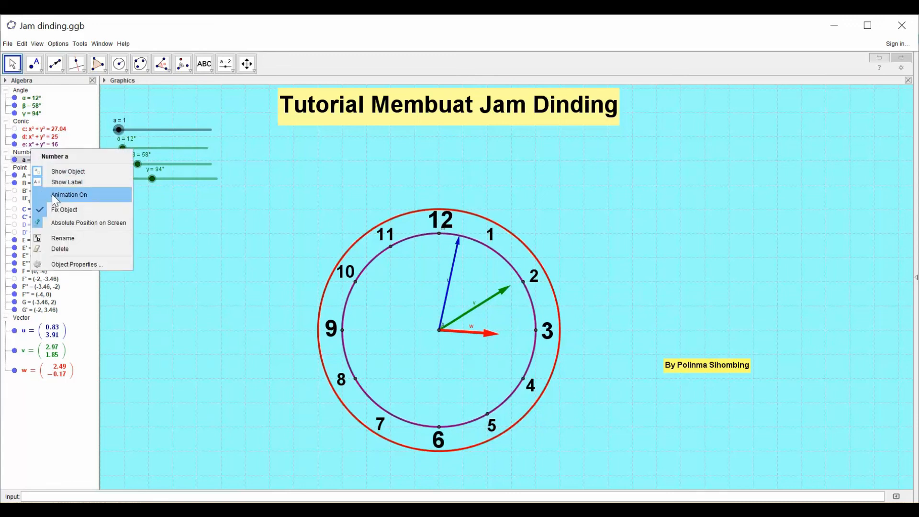
click(58, 182)
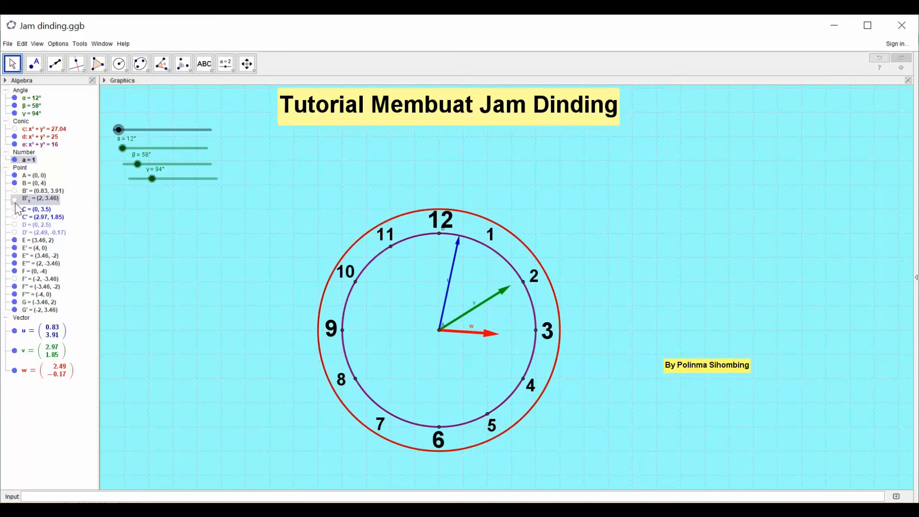
right_click(27, 178)
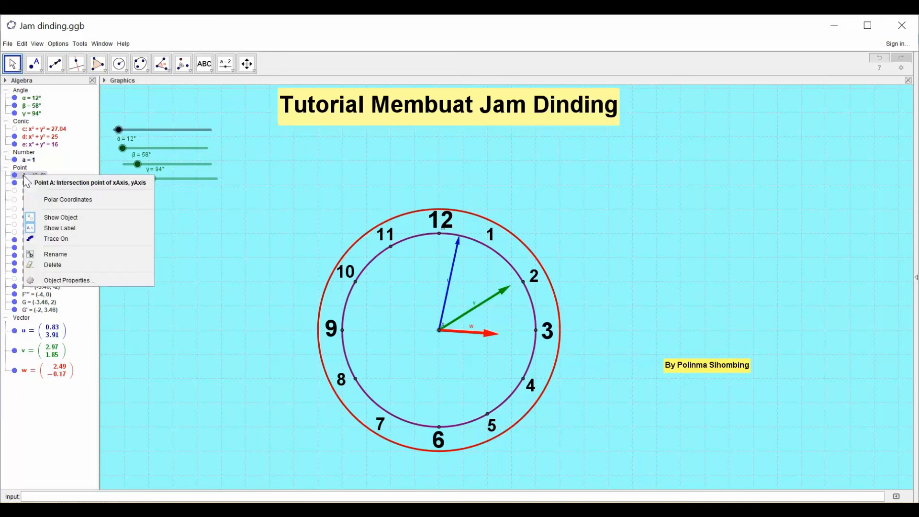
click(45, 227)
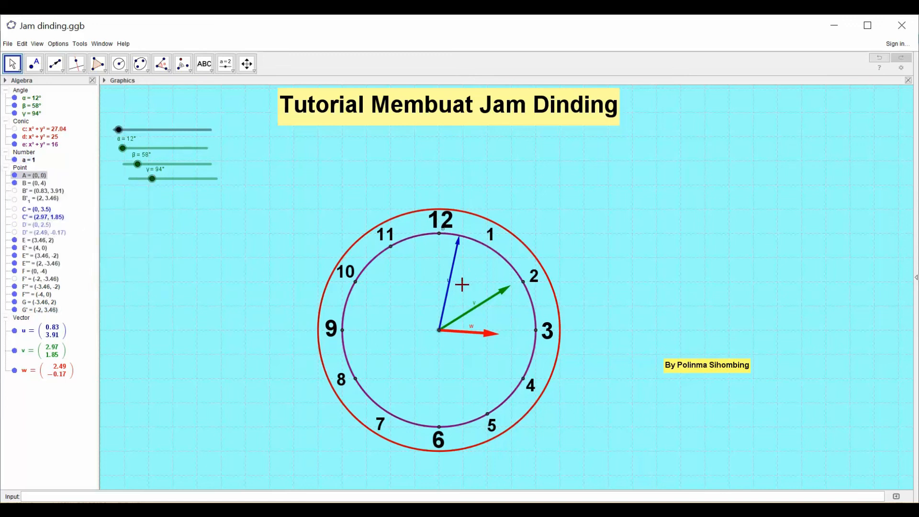
- Hide the name labels of the hand vectors u, v and w and of point B below the numeral 12
right_click(26, 331)
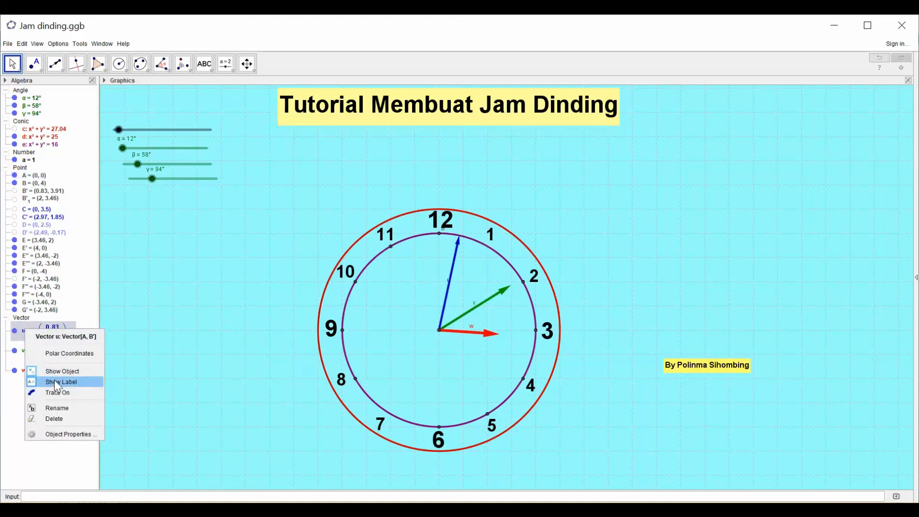
click(54, 380)
right_click(32, 349)
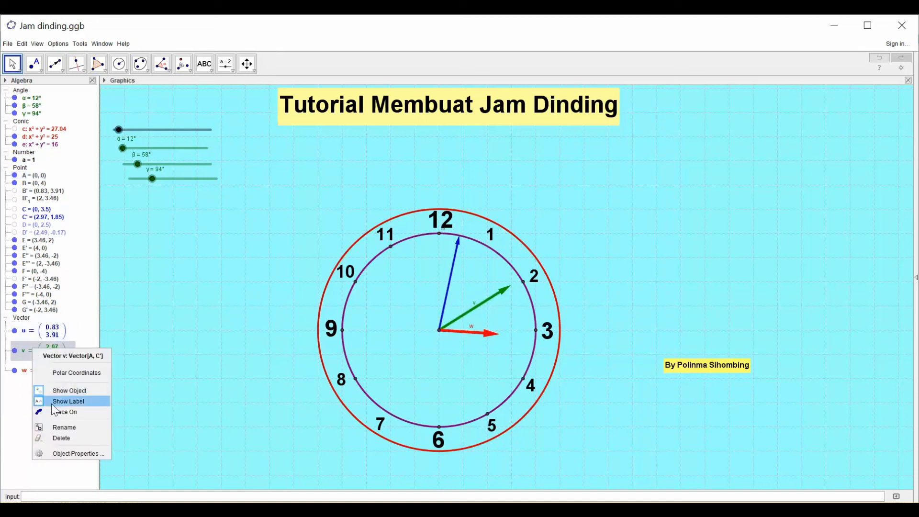
click(54, 402)
right_click(36, 367)
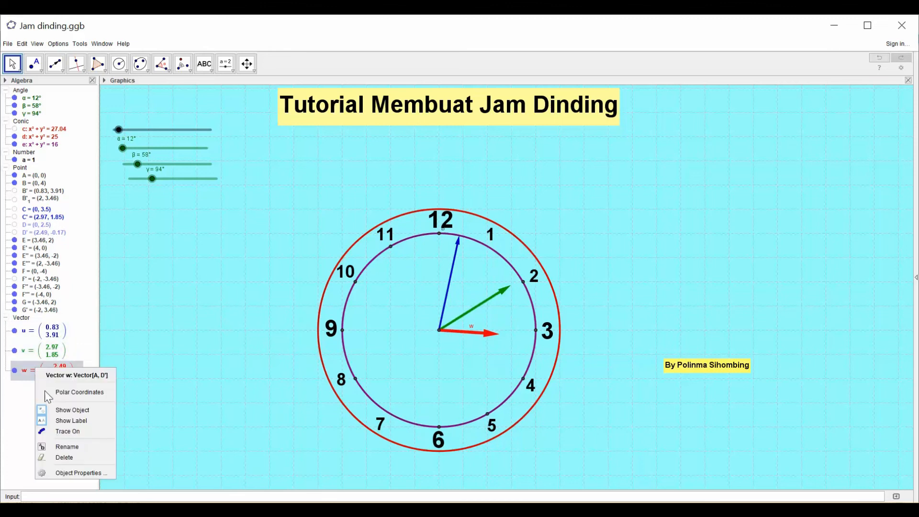
click(66, 420)
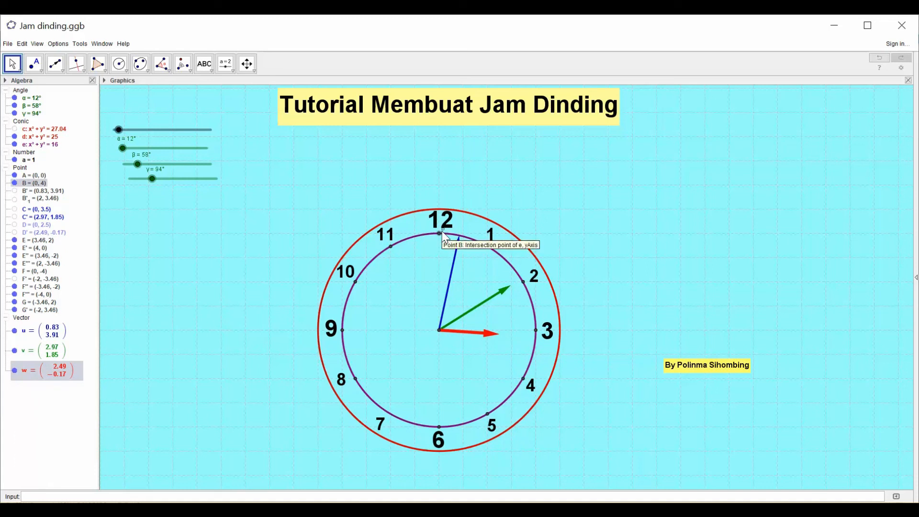
right_click(42, 183)
click(66, 236)
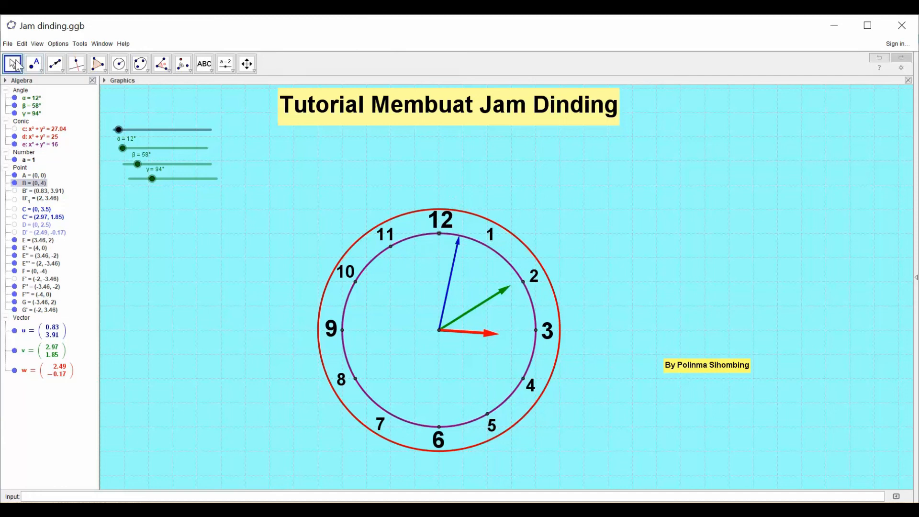
- Reset slider a to 0 and the angle sliders α, β and γ to 0° so all hands point to 12
drag(121, 133, 102, 189)
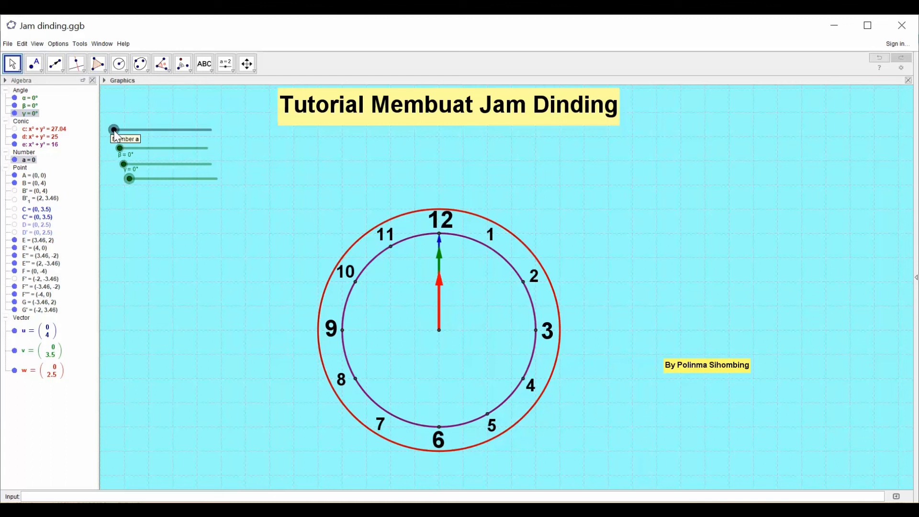
drag(114, 129, 123, 134)
drag(138, 145, 187, 149)
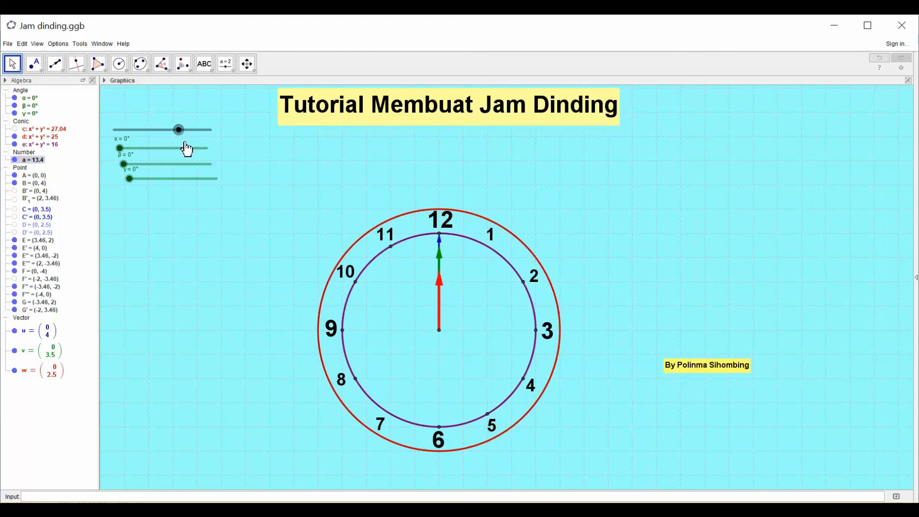
- Turn on animation for the angle sliders α, β and γ
right_click(120, 149)
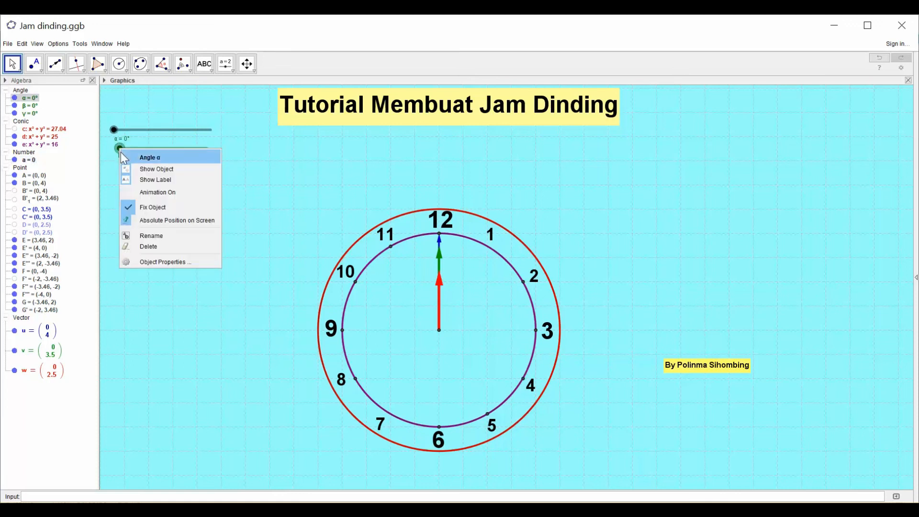
click(148, 194)
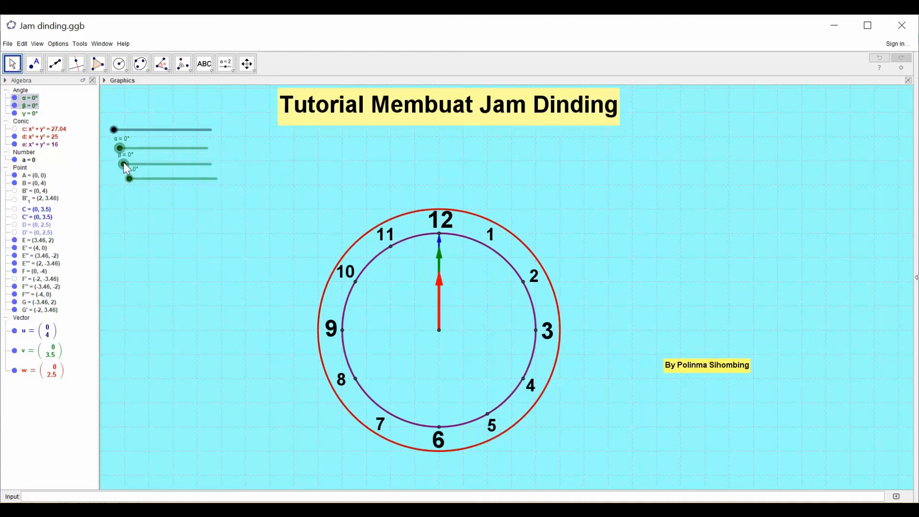
right_click(122, 165)
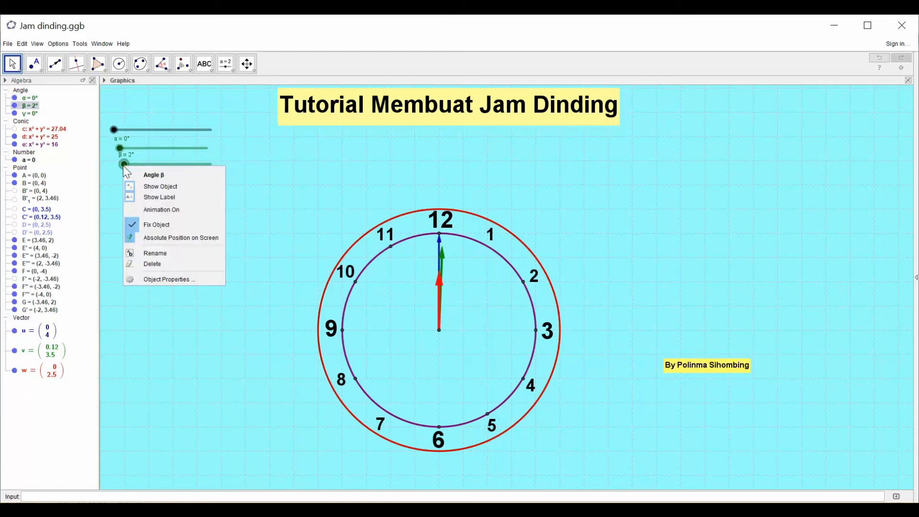
click(139, 210)
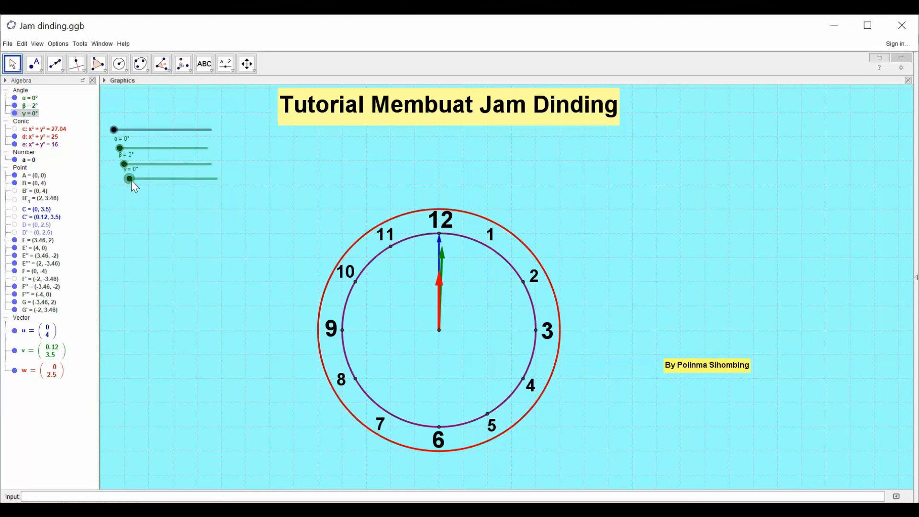
right_click(131, 181)
click(149, 223)
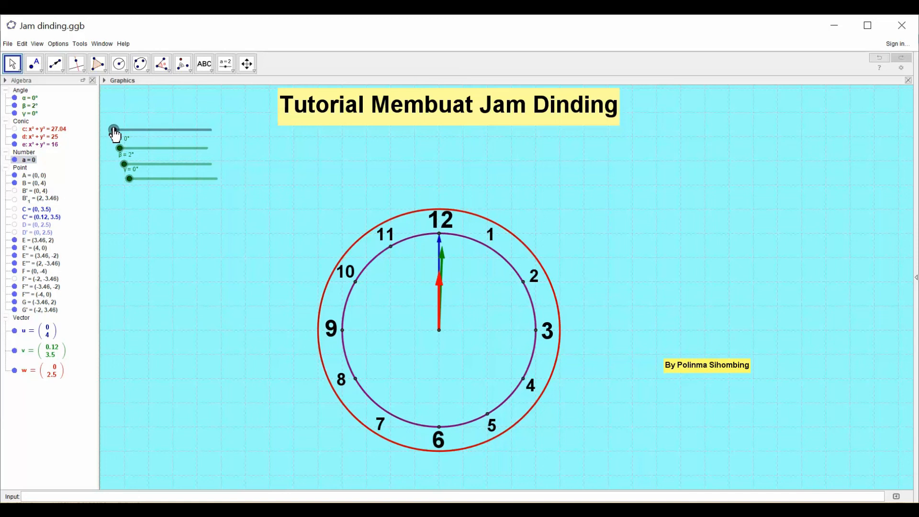
- Run the clock hands with slider a at 1.9 and at 20, and bring the slider back to 2.4
drag(114, 135, 126, 138)
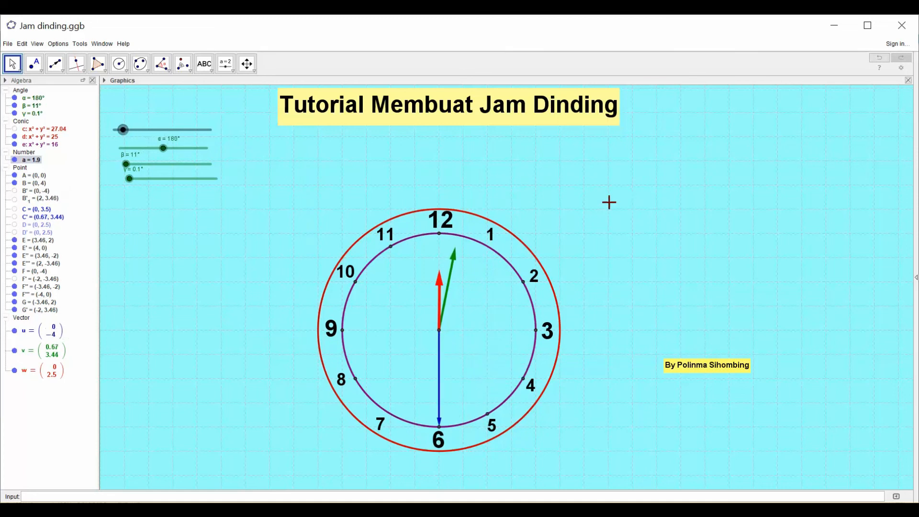
drag(123, 129, 213, 139)
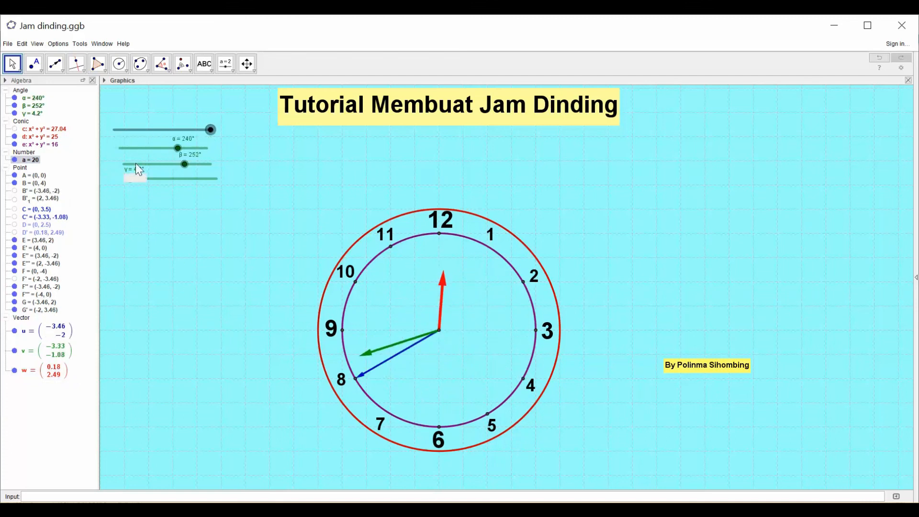
drag(209, 129, 127, 130)
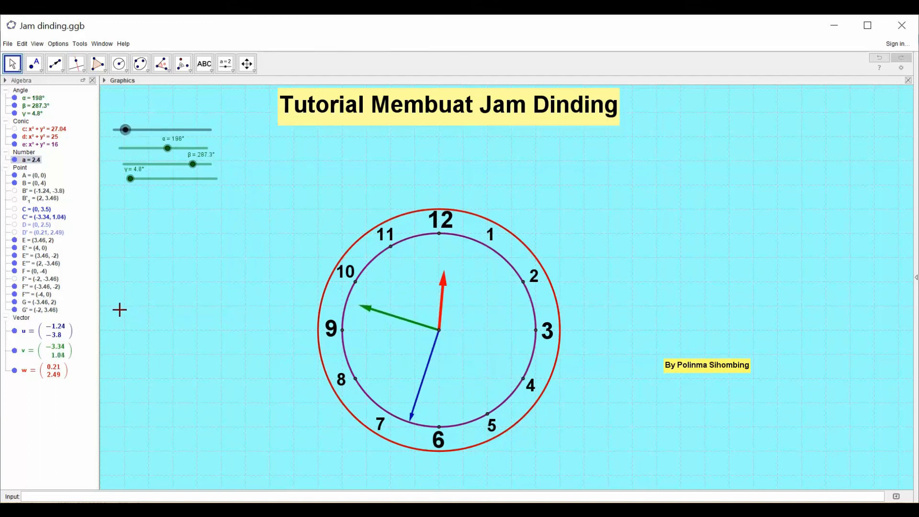